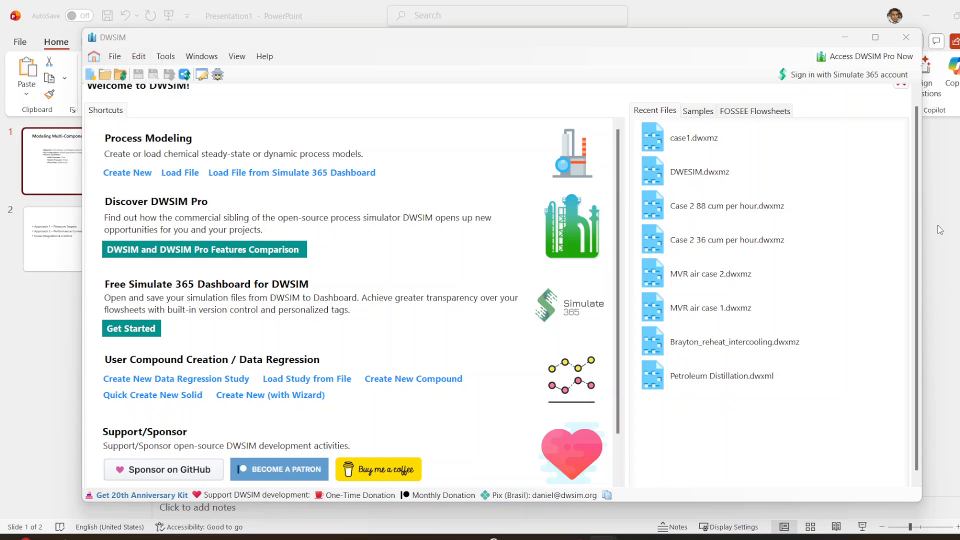
- Switch to PowerPoint and review the gas compression process conditions and the listed modeling approaches on slides 1 and 2
key(alt+Tab)
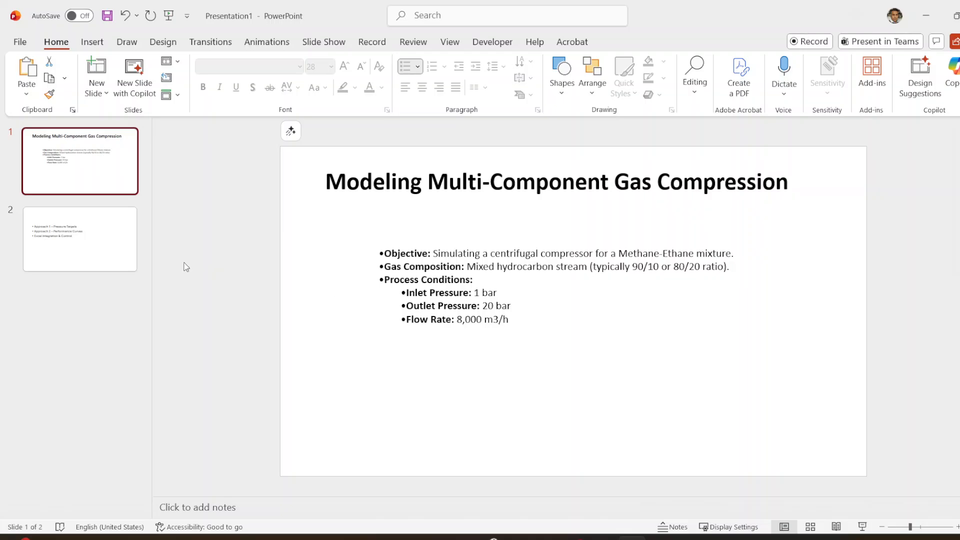
click(116, 248)
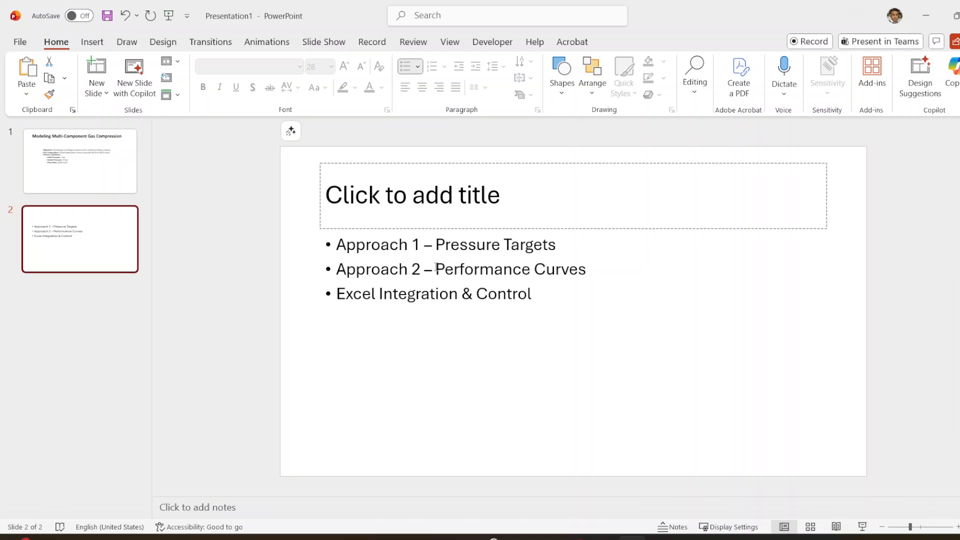
drag(436, 268, 602, 274)
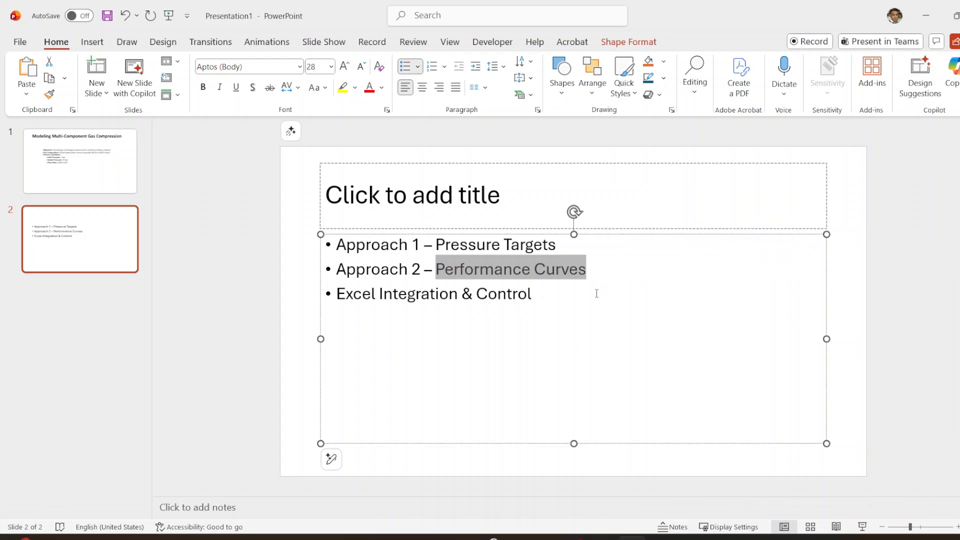
click(597, 293)
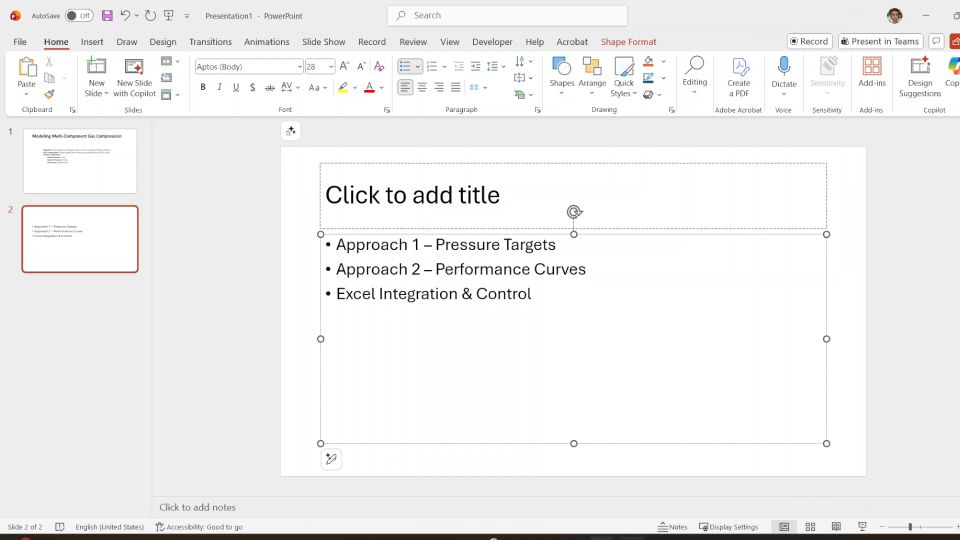
- Switch back to DWSIM and create a new chemical process model with Methane and Ethane as its compounds
mouse_move(603, 537)
click(776, 487)
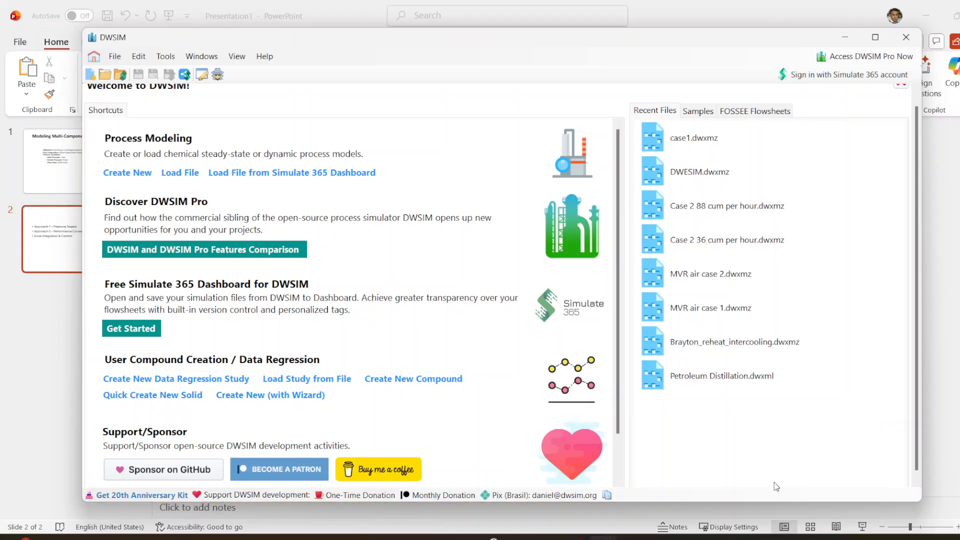
click(115, 60)
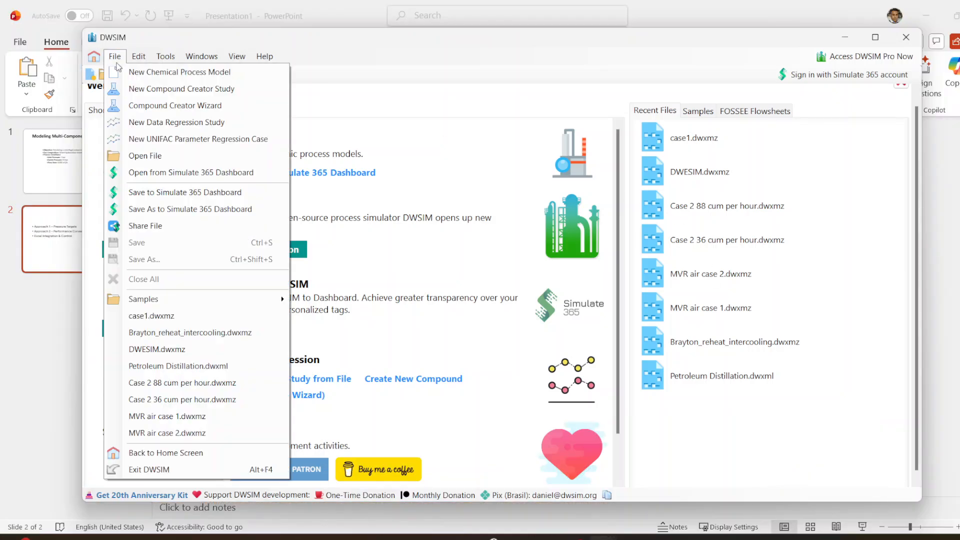
click(121, 77)
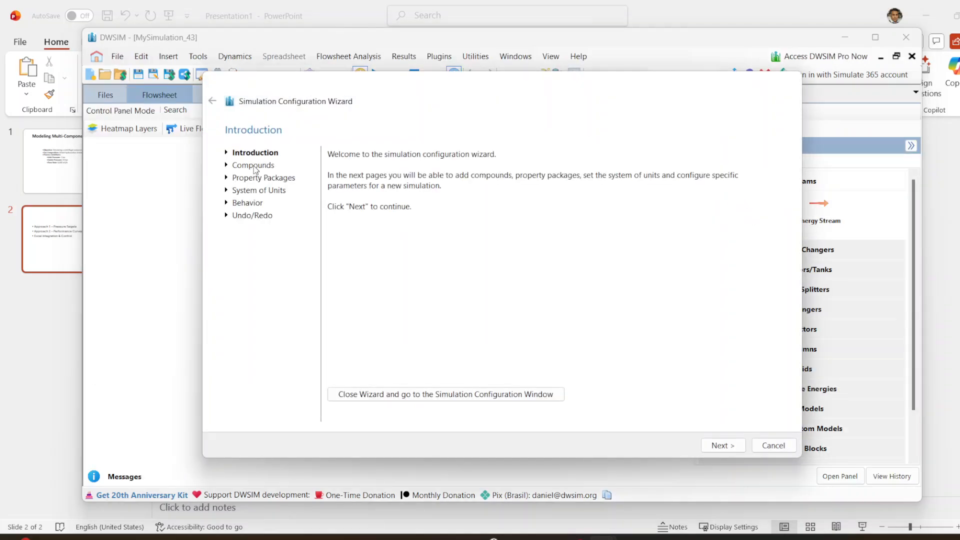
click(723, 445)
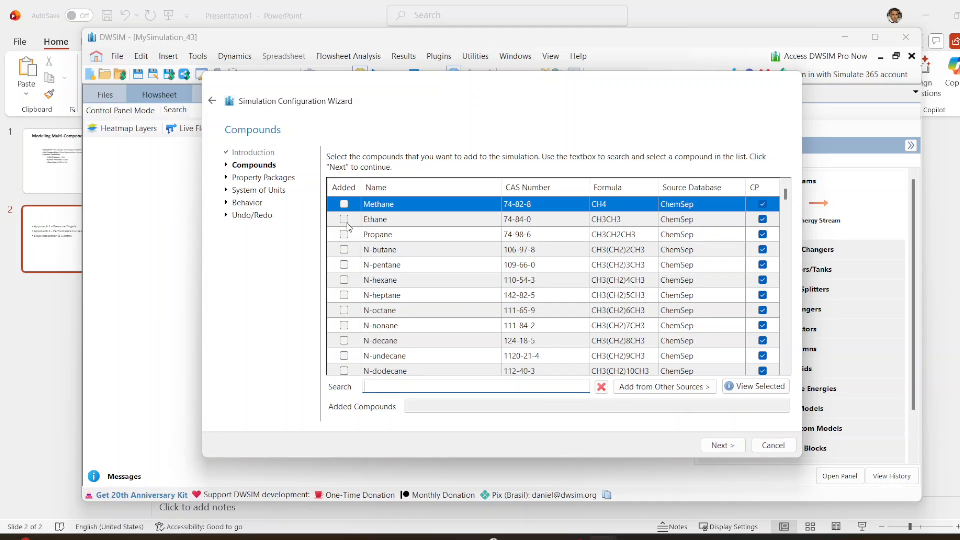
click(344, 204)
click(344, 219)
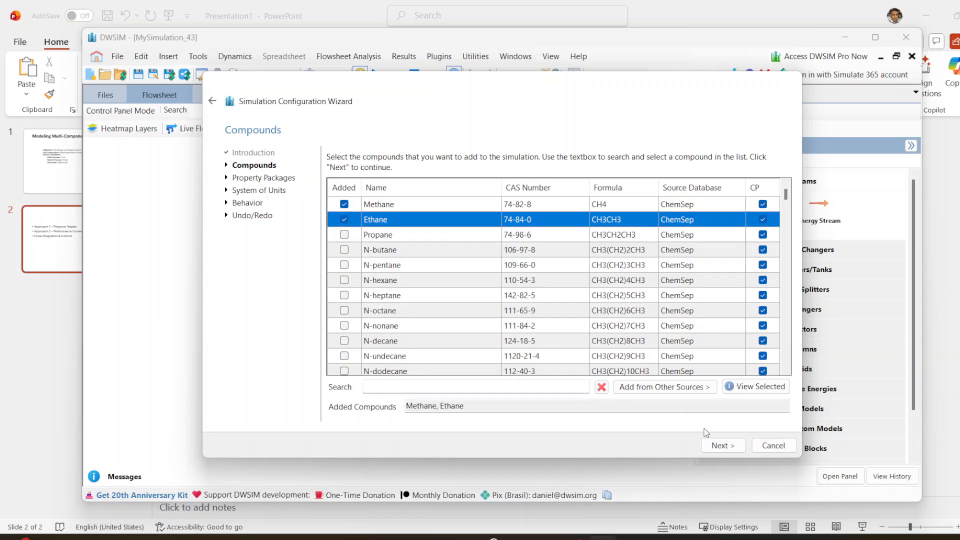
click(723, 445)
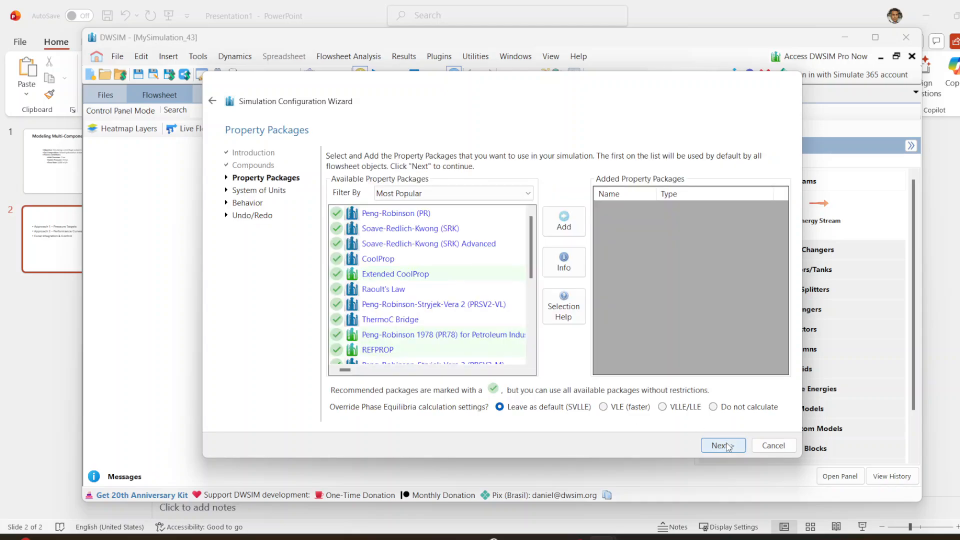
- Add Peng-Robinson (PR) as the simulation's property package and proceed to the system of units
click(397, 214)
click(716, 444)
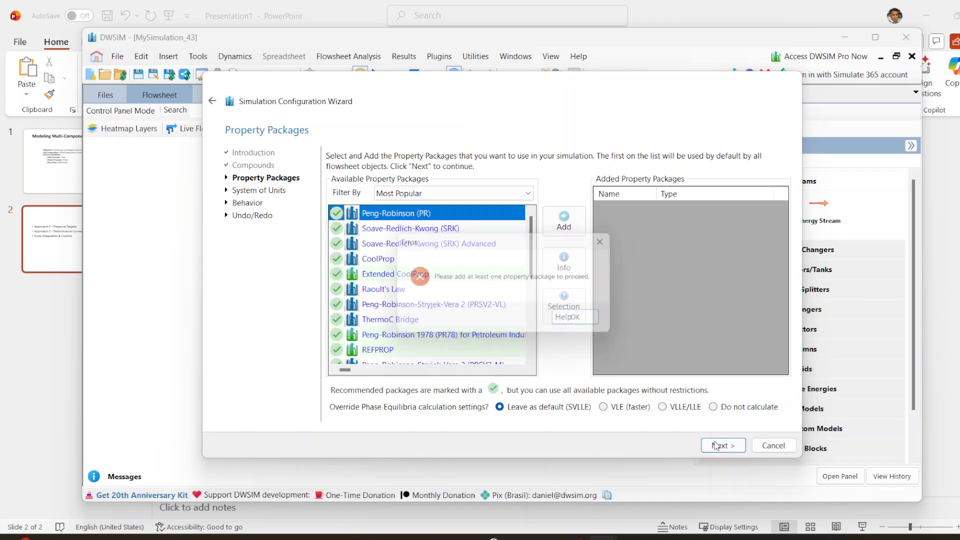
click(567, 321)
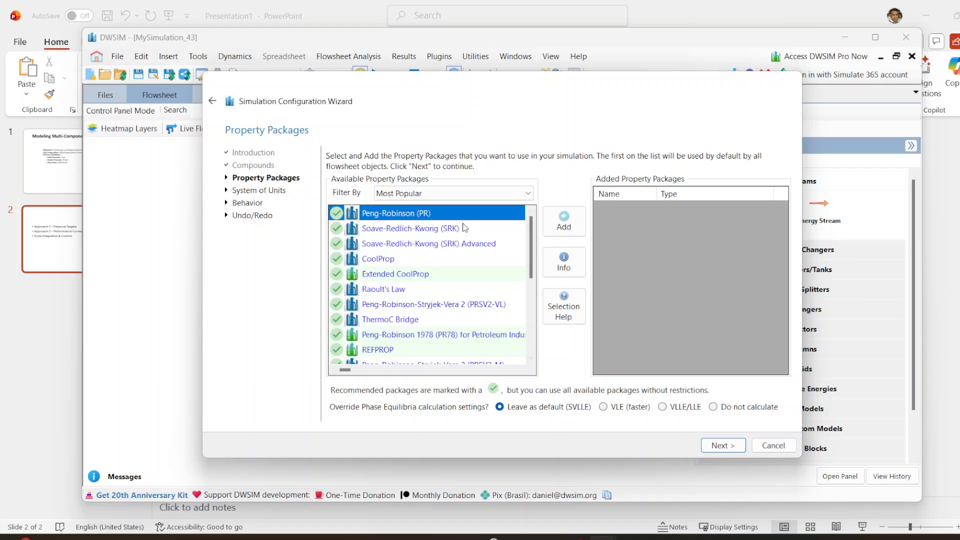
double_click(414, 212)
click(718, 444)
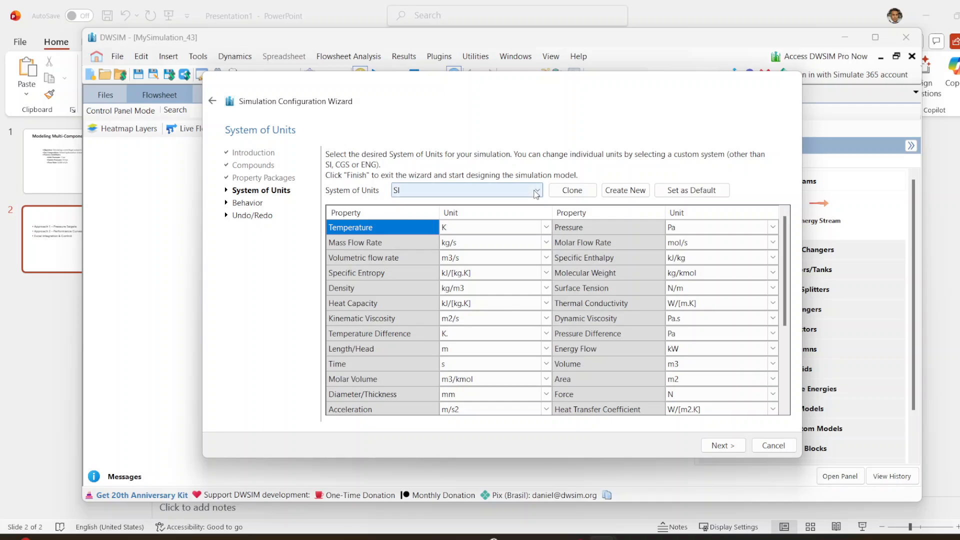
- Set the system of units to C5 and complete the simulation configuration wizard with the remaining settings at their defaults
click(536, 195)
click(455, 287)
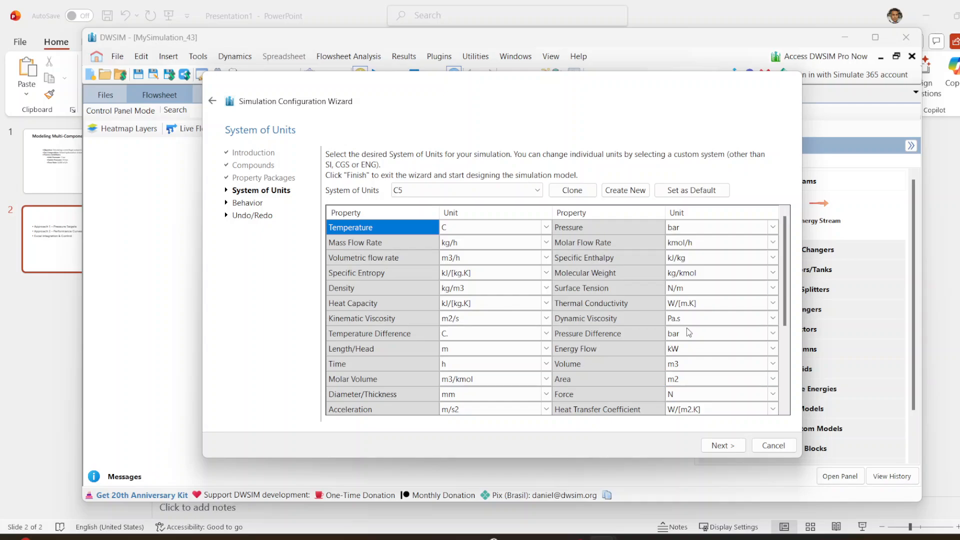
click(723, 445)
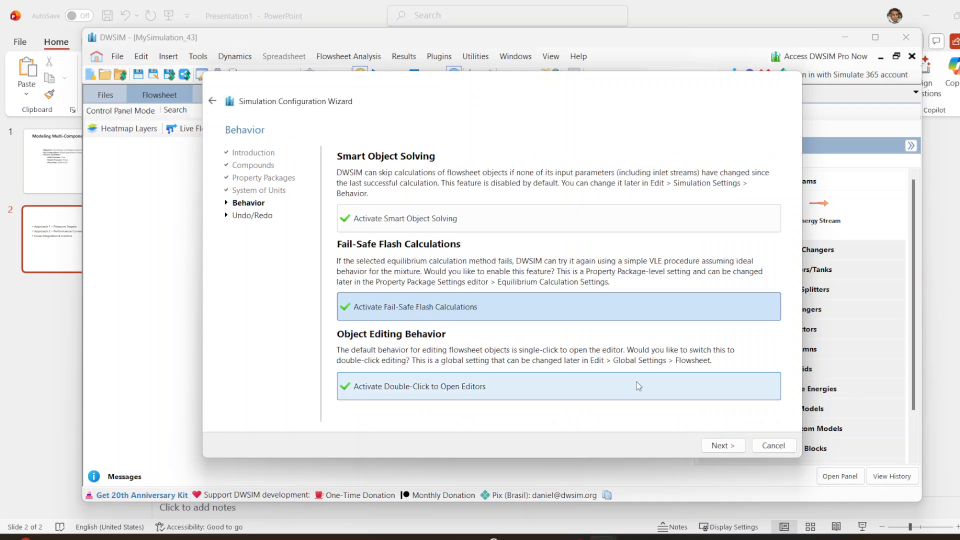
click(723, 446)
click(723, 445)
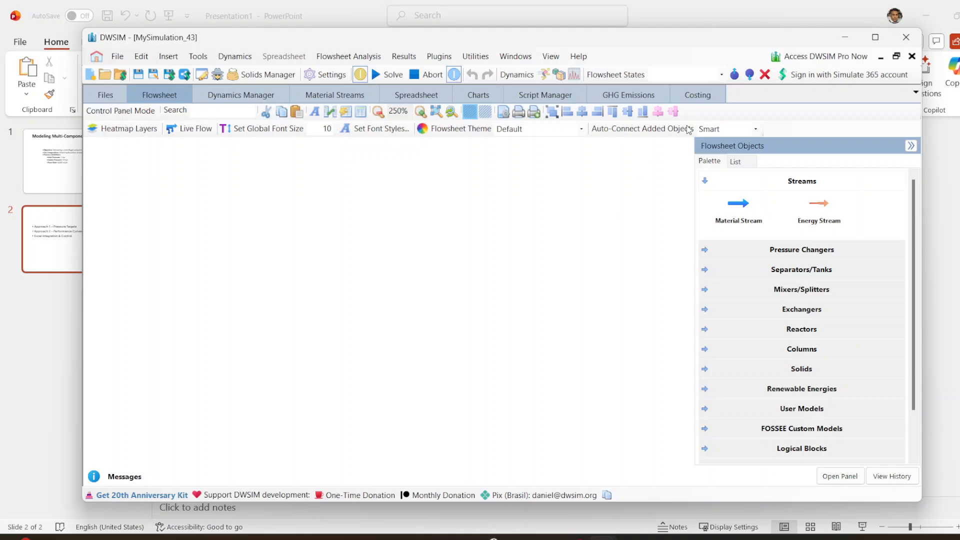
- Keep auto-connection of added objects on Smart and place a compressor with its connected streams in the middle of the flowsheet
click(754, 130)
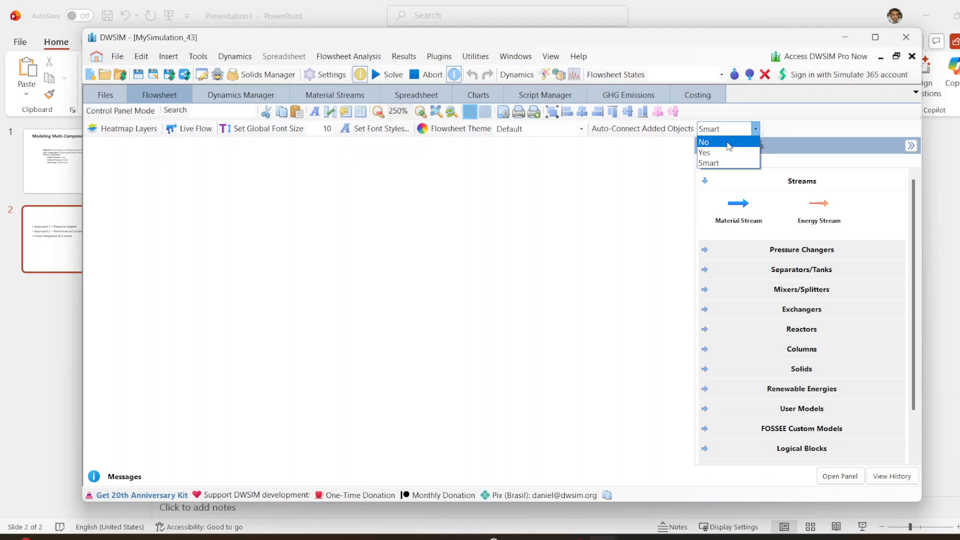
click(738, 163)
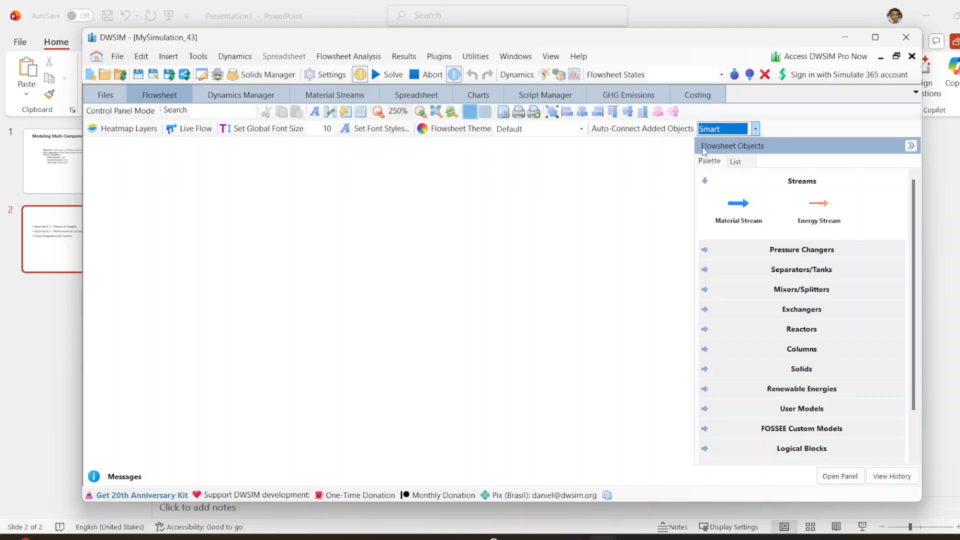
click(735, 245)
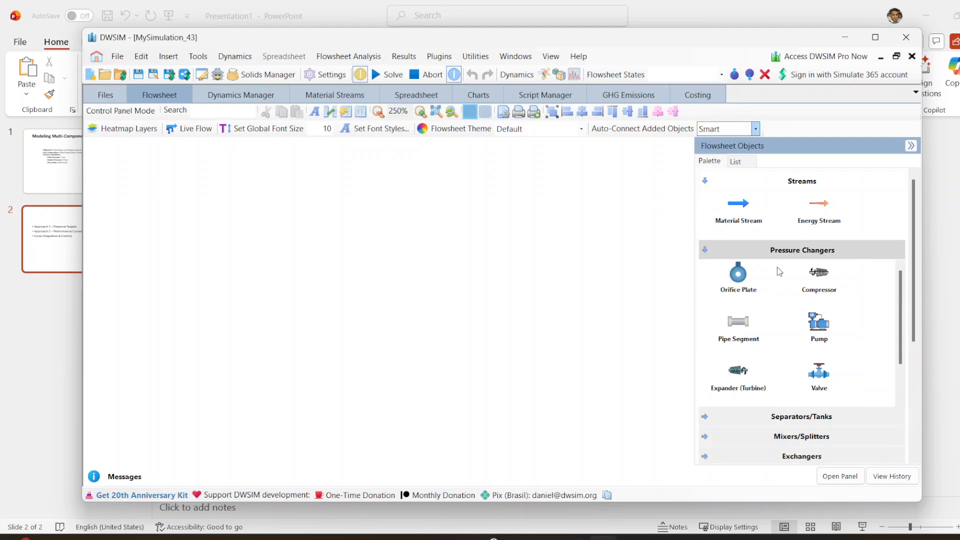
drag(739, 303, 441, 270)
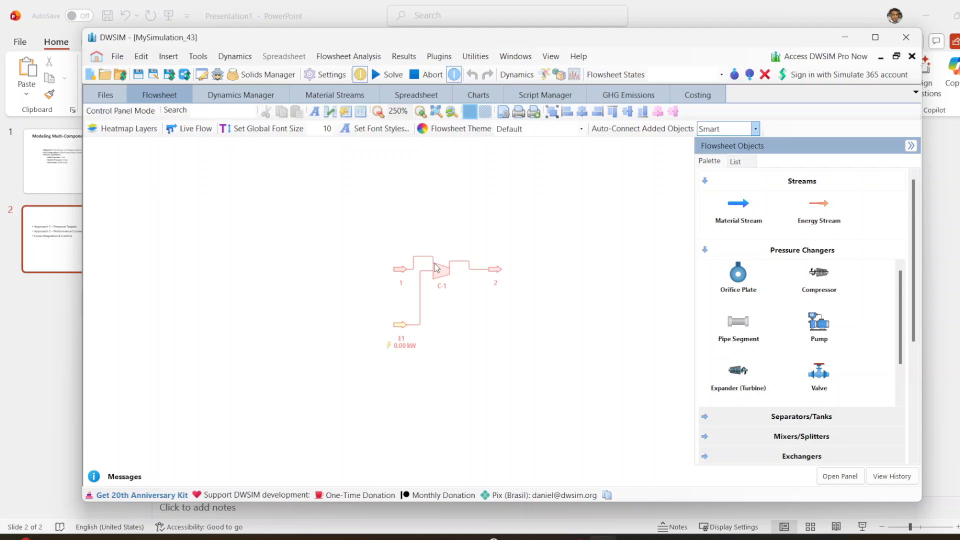
- Maximize the DWSIM window and reposition the compressor's inlet and outlet material streams to straighten their connections
double_click(798, 39)
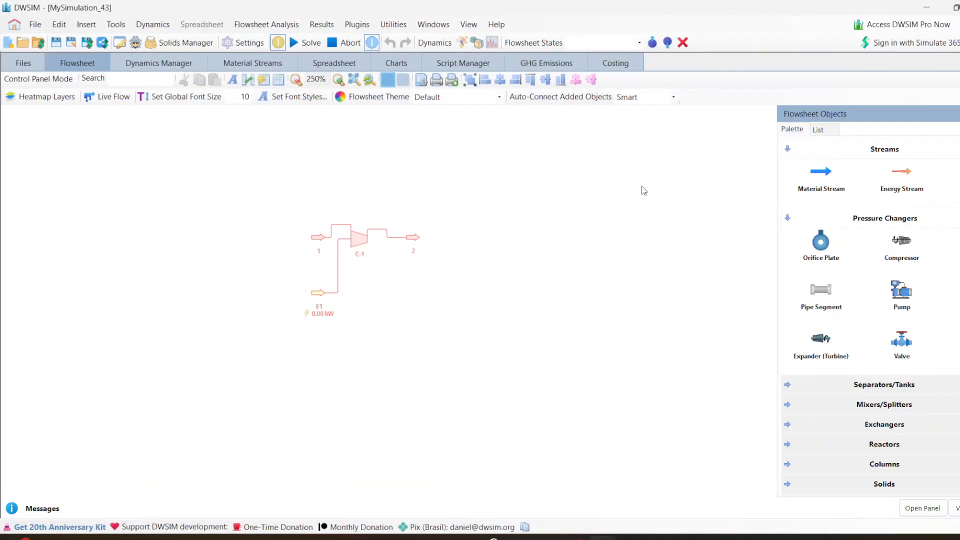
drag(326, 240, 313, 224)
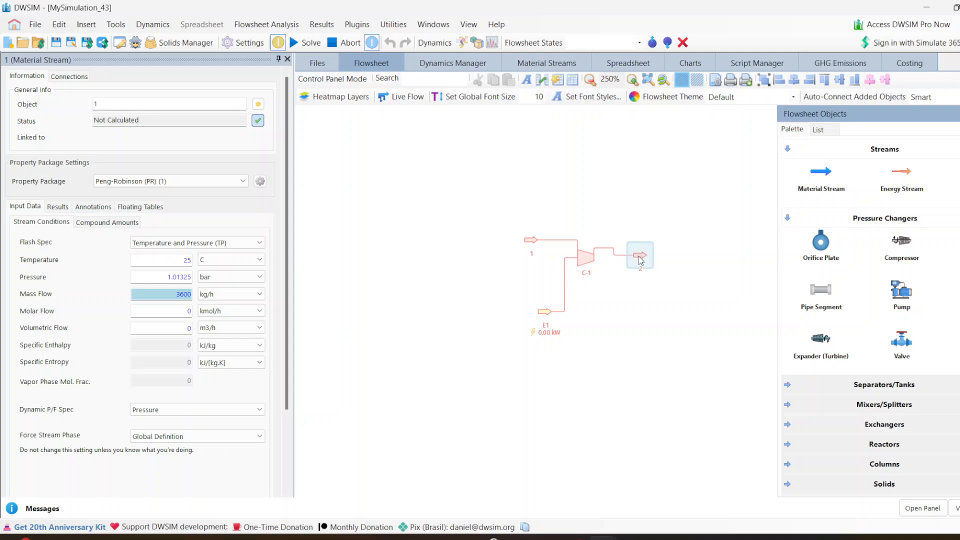
drag(638, 257, 645, 248)
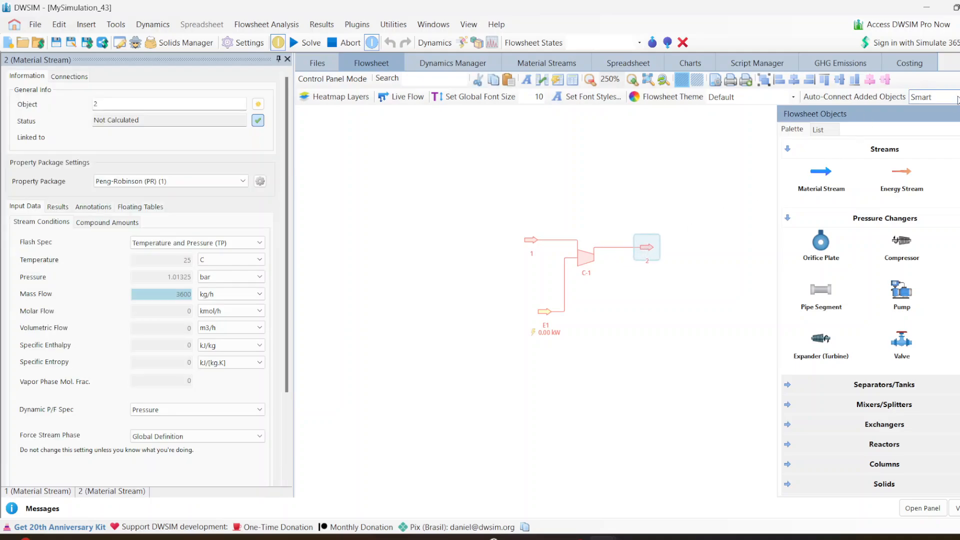
- Enter a methane mole fraction of 0.9 for inlet stream 1 and normalize its composition
click(531, 245)
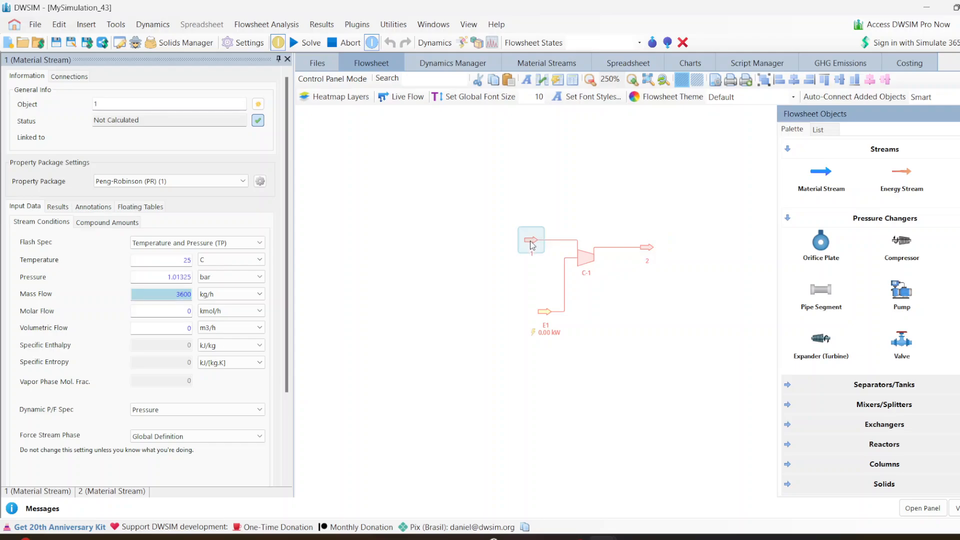
click(120, 223)
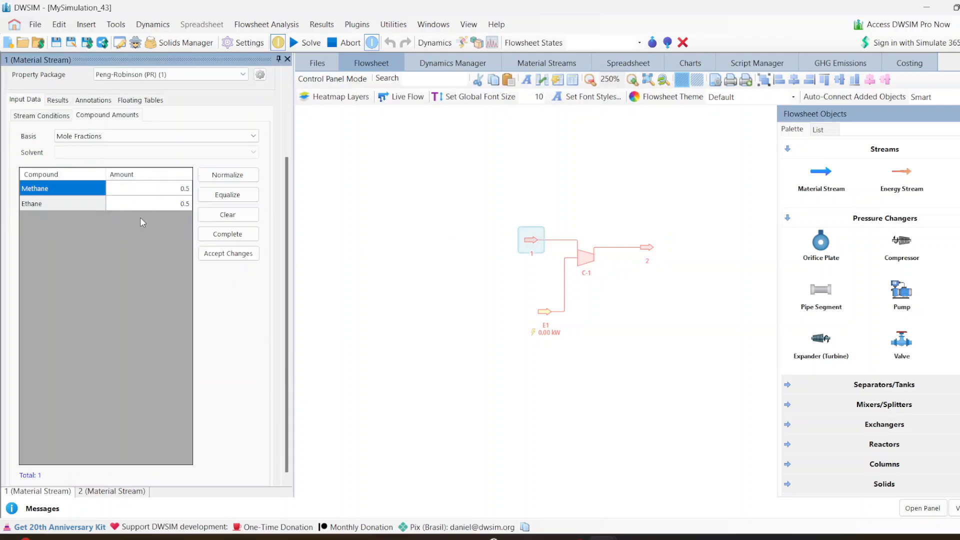
click(169, 192)
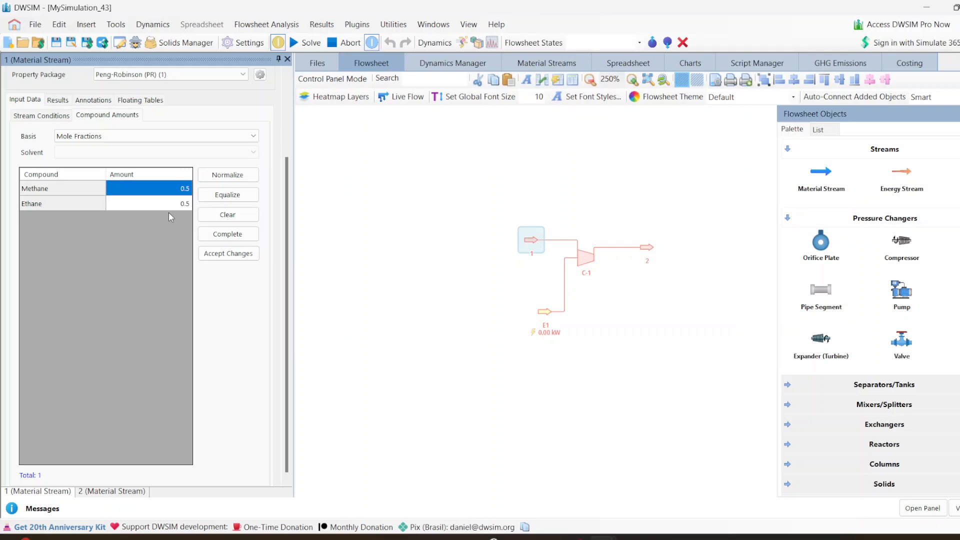
text(0.9)
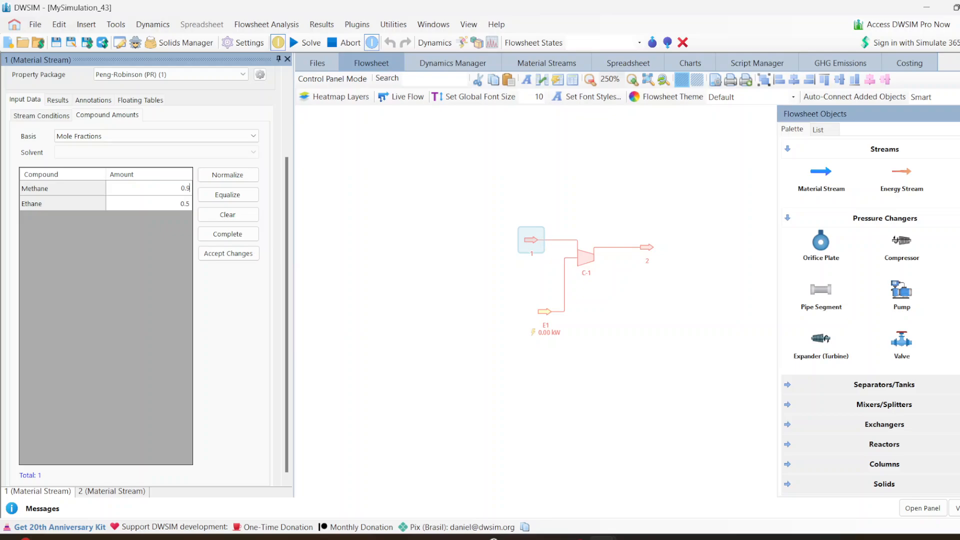
key(Return)
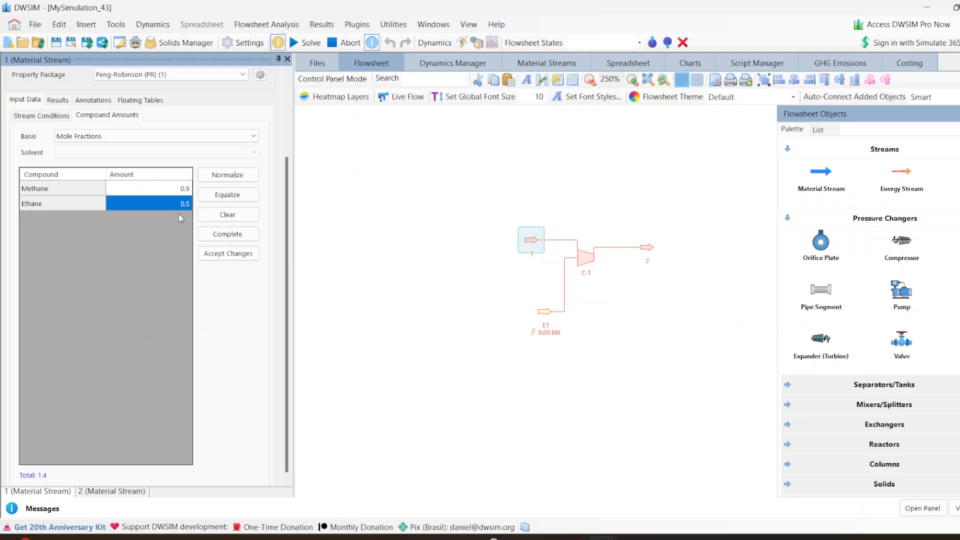
click(231, 175)
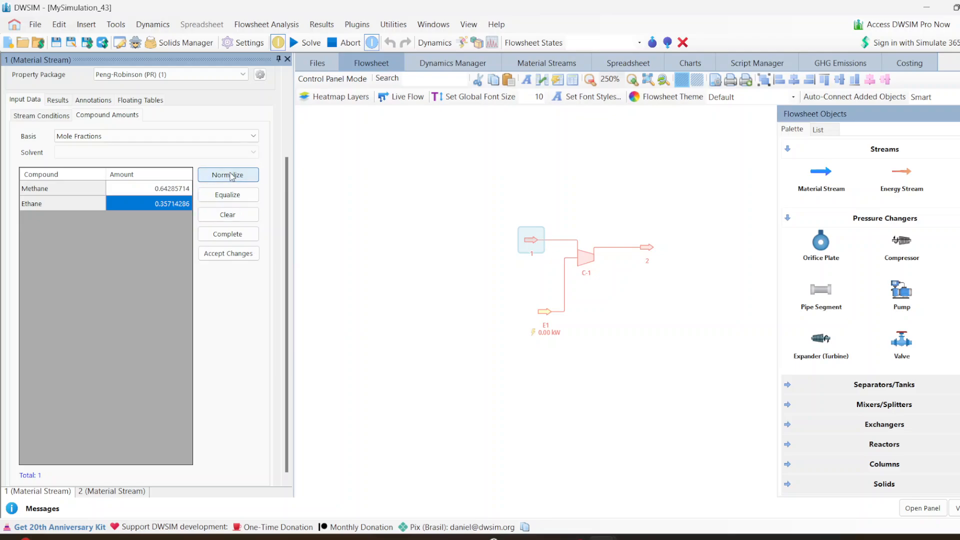
- Set inlet stream 1's mole fractions to 0.9 methane and 0.1 ethane, and accept the composition
click(150, 191)
text(0)
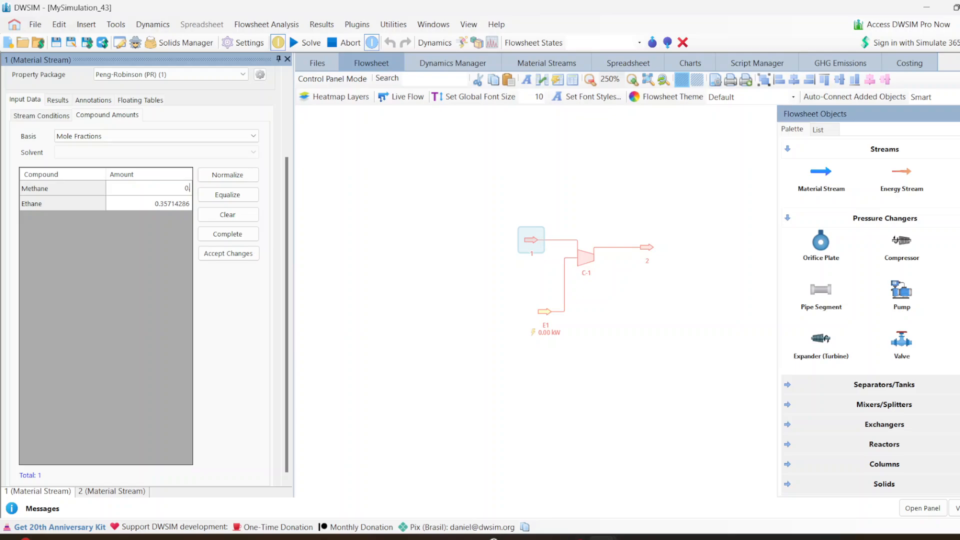
text(.9)
key(Return)
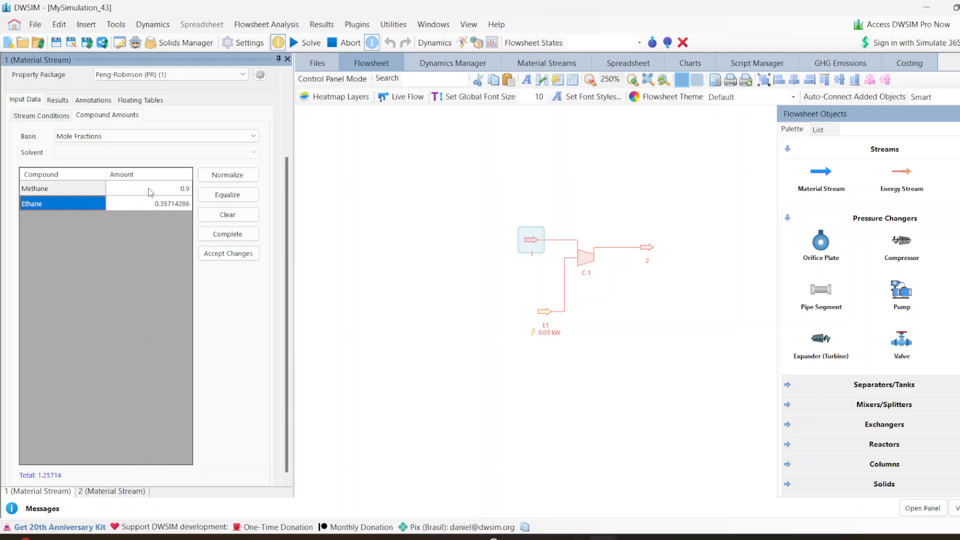
click(167, 202)
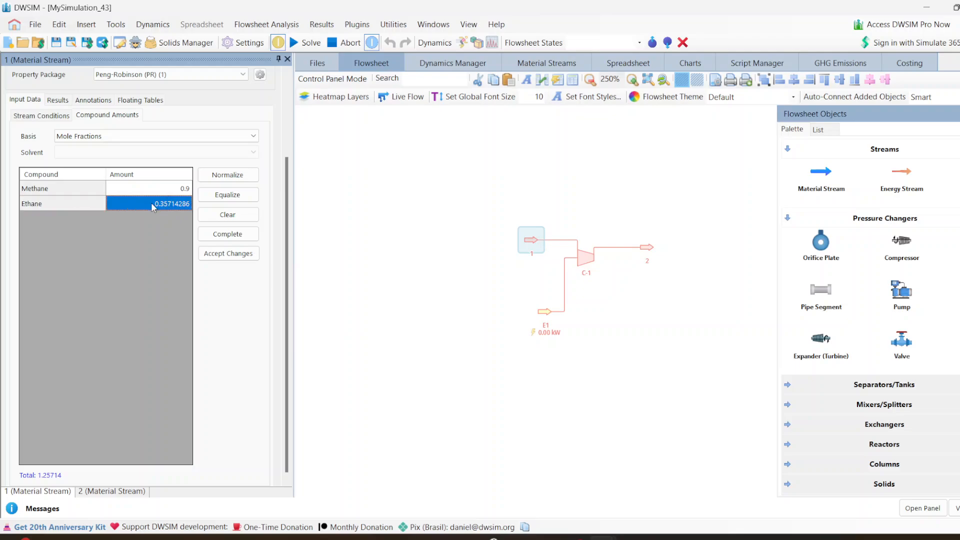
text(0.1)
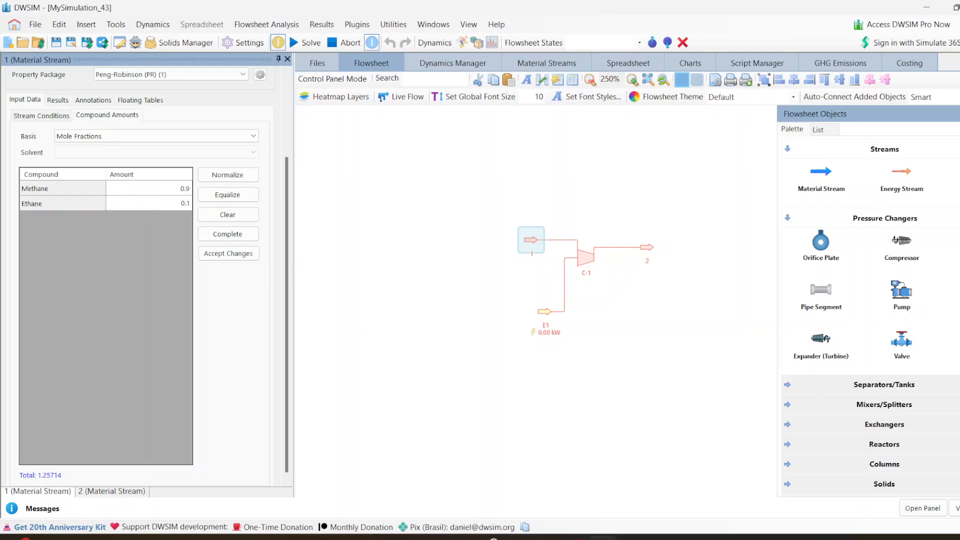
click(225, 252)
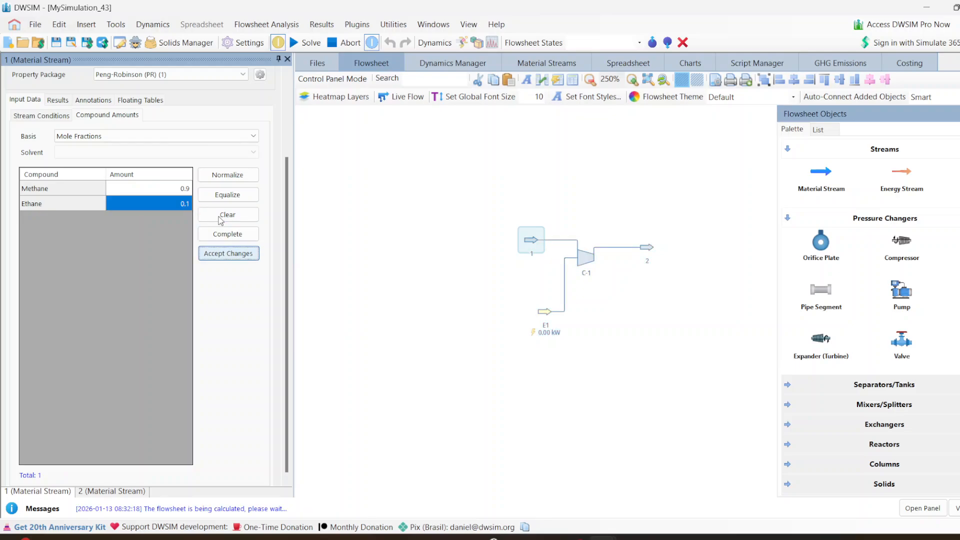
- Open inlet stream 1's conditions, check the required process conditions on the PowerPoint presentation's first slide, and return to DWSIM
click(43, 112)
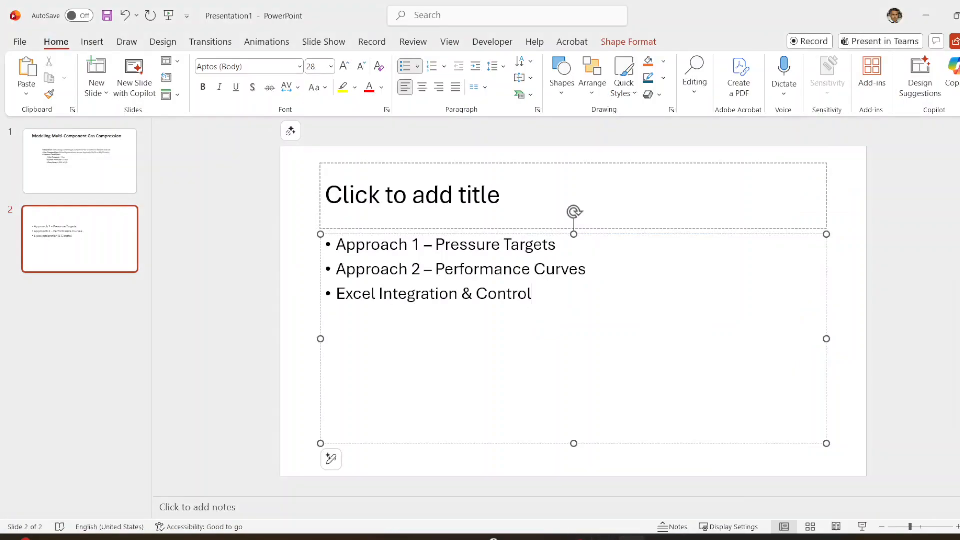
click(95, 162)
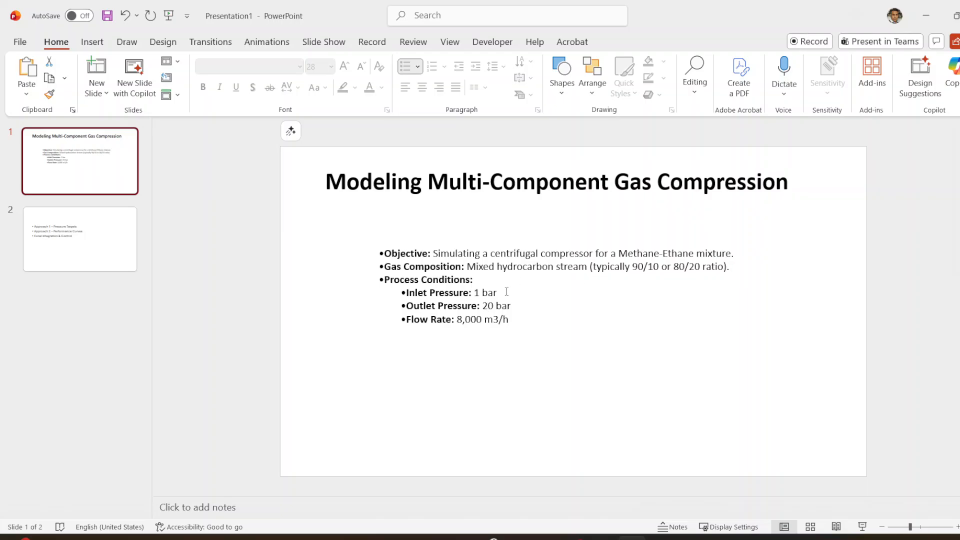
click(604, 537)
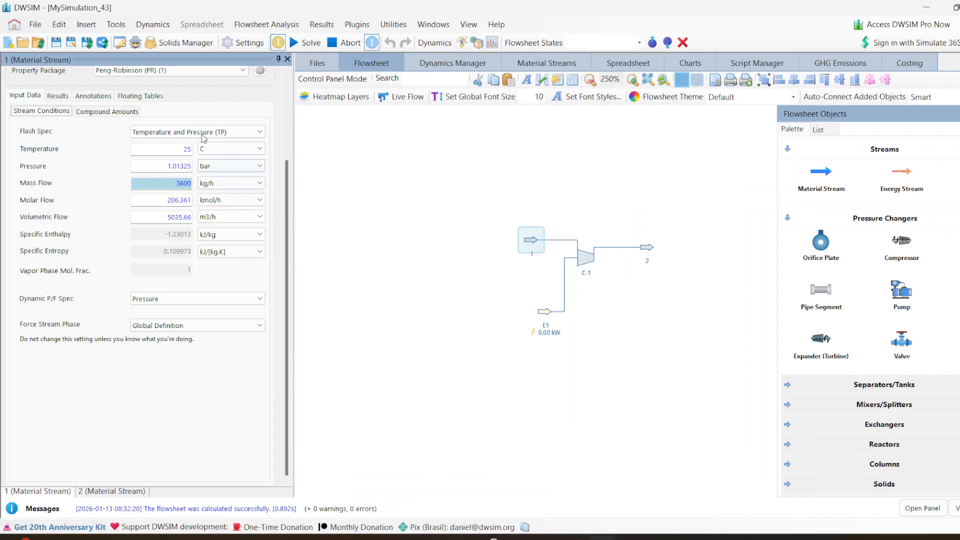
- Try to set inlet stream 1's volumetric flow to 8000 m3/h
click(175, 150)
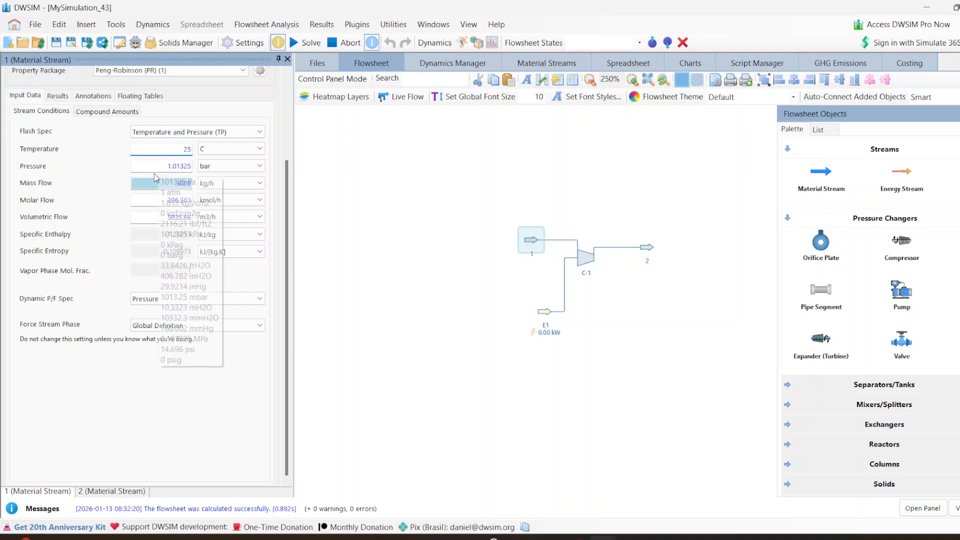
click(157, 165)
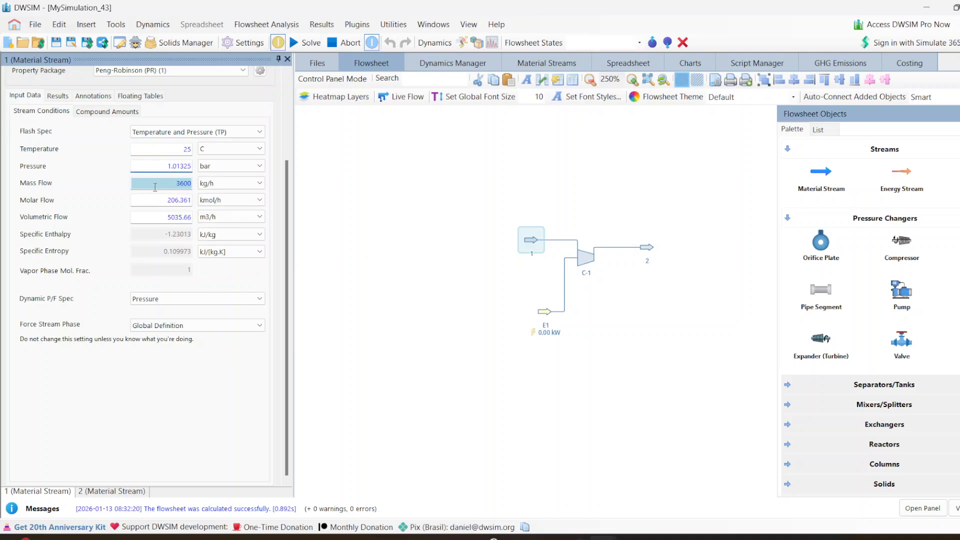
drag(138, 216, 189, 217)
text(8000)
click(369, 327)
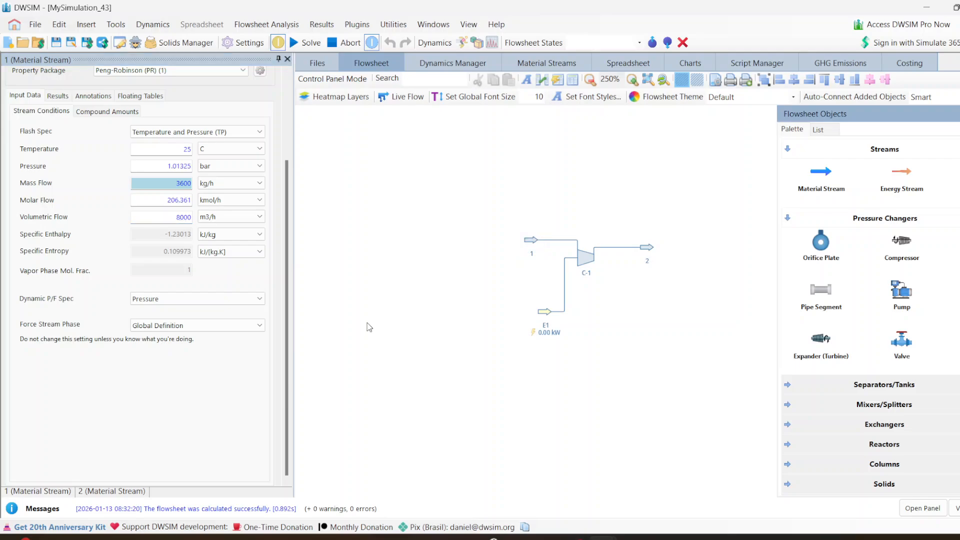
- Set compressor C-1's outlet pressure to 20 bar and calculate the flowsheet
mouse_move(584, 268)
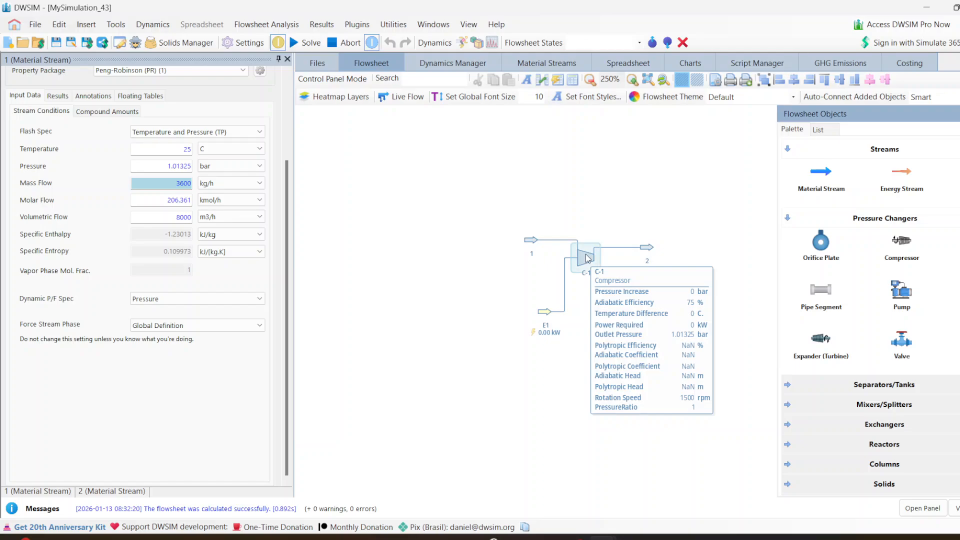
click(586, 257)
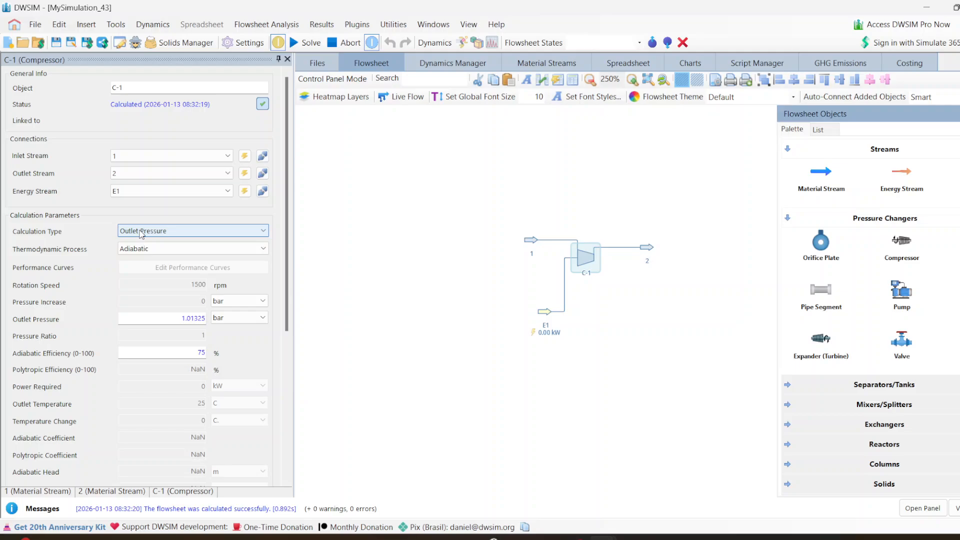
double_click(173, 320)
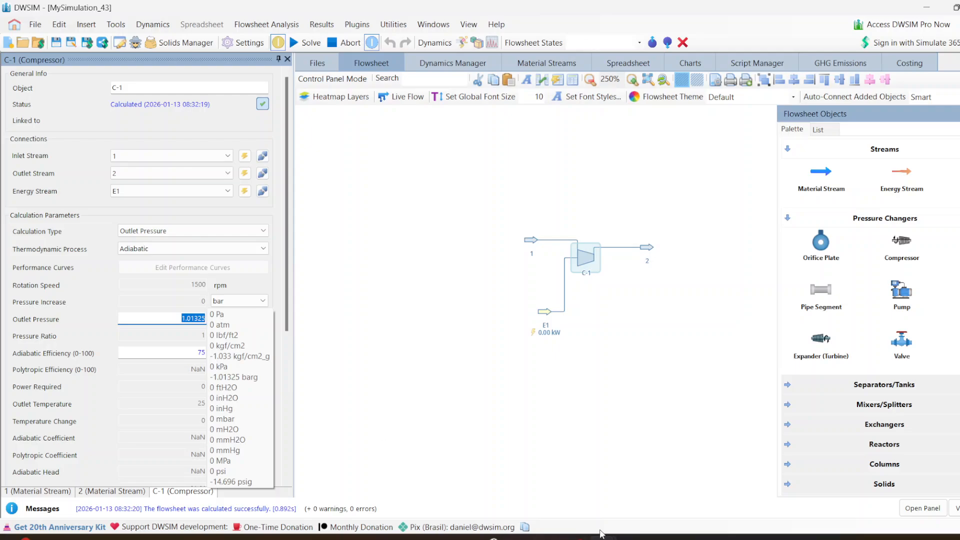
text(20)
key(Return)
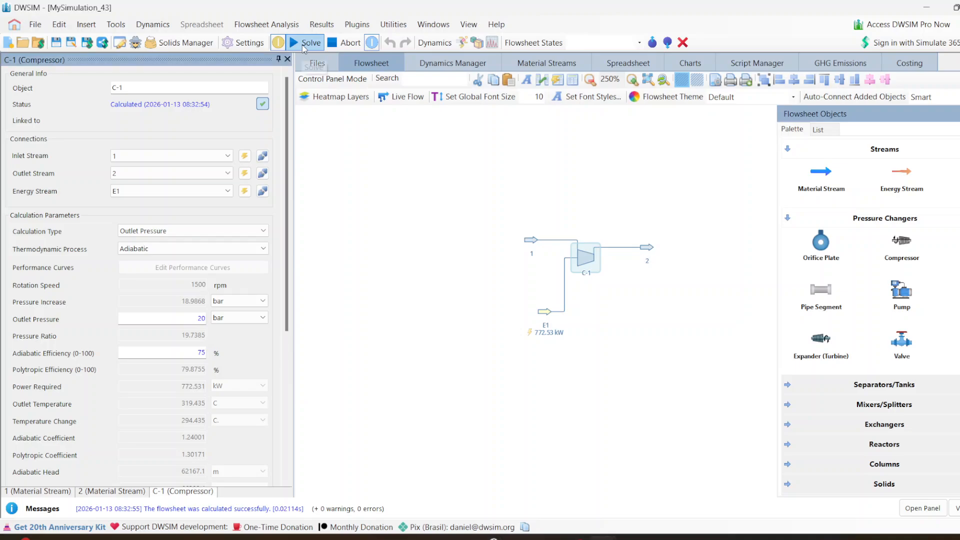
- Move energy stream E1 farther to the lower left of the compressor and show outlet stream 2's conditions
drag(543, 336, 521, 340)
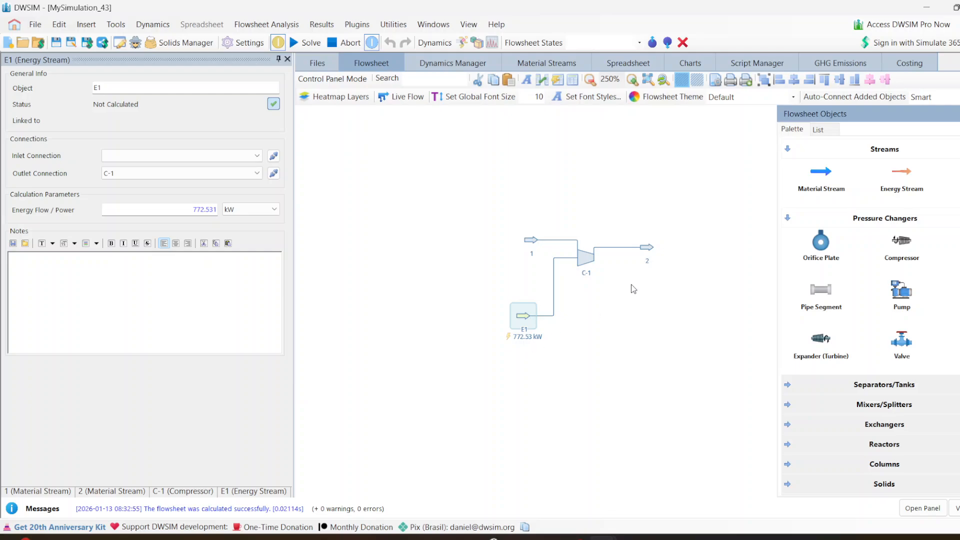
click(648, 250)
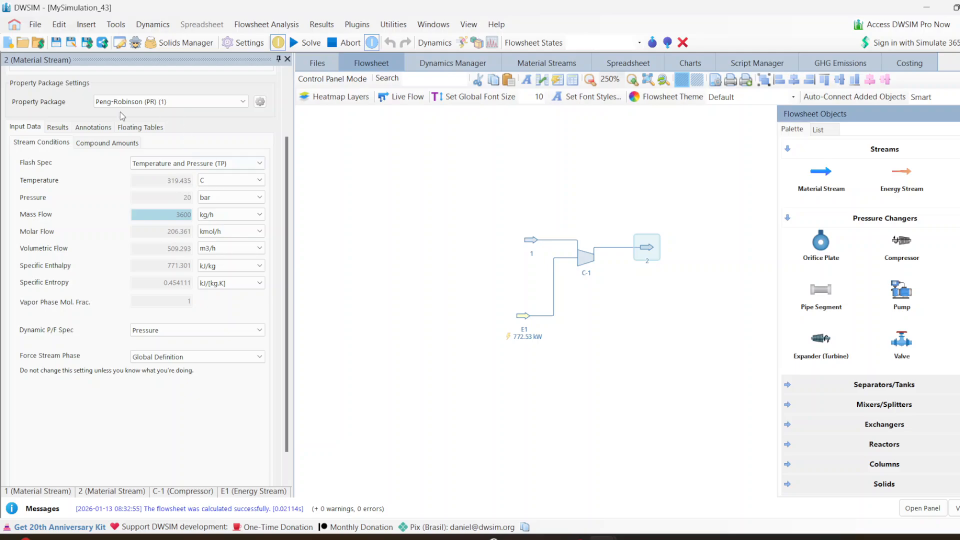
- Insert a property table on the flowsheet and include stream 1's temperature, pressure and mass flow
click(86, 24)
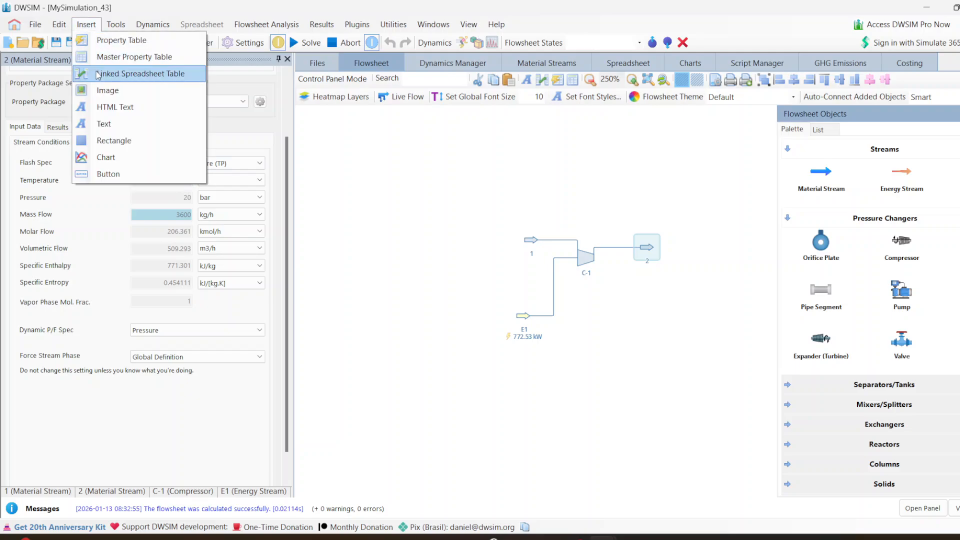
click(93, 42)
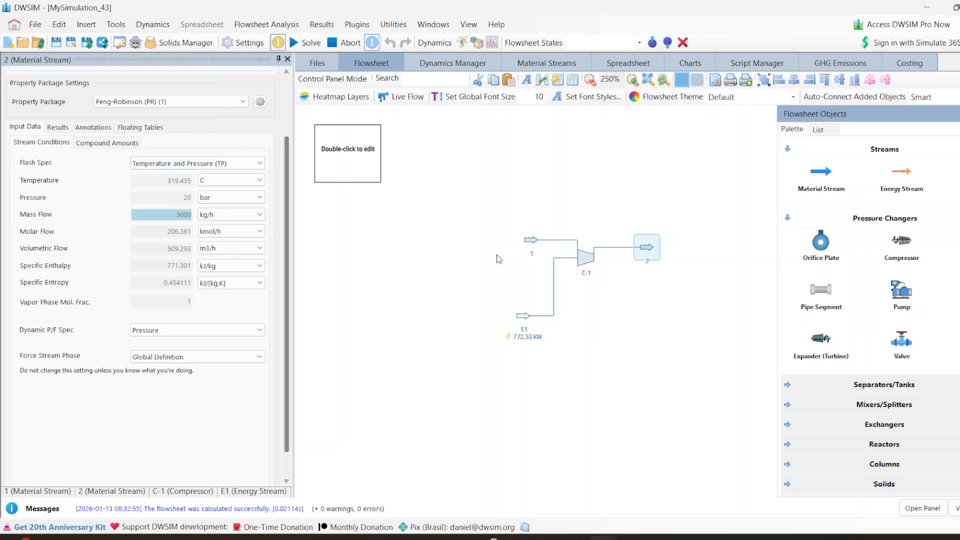
double_click(352, 154)
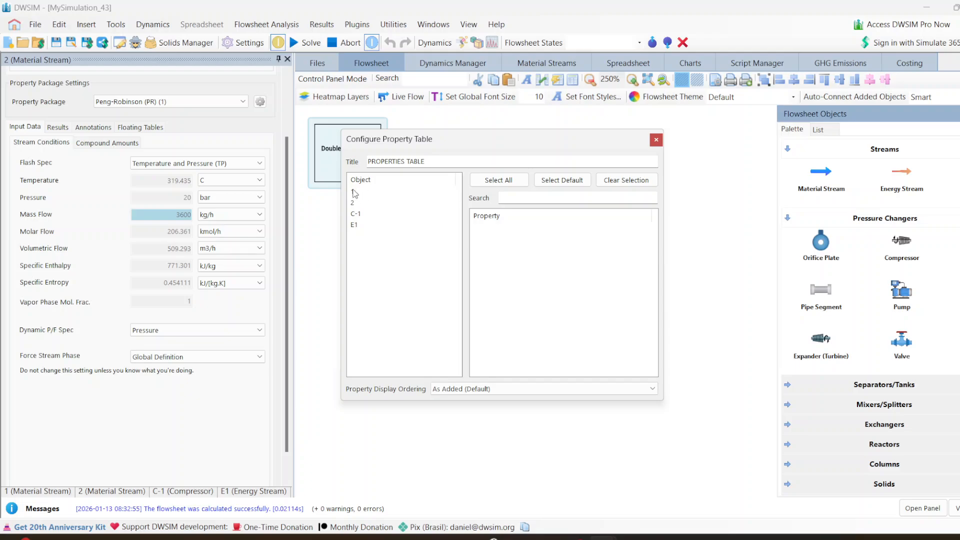
click(354, 192)
click(477, 228)
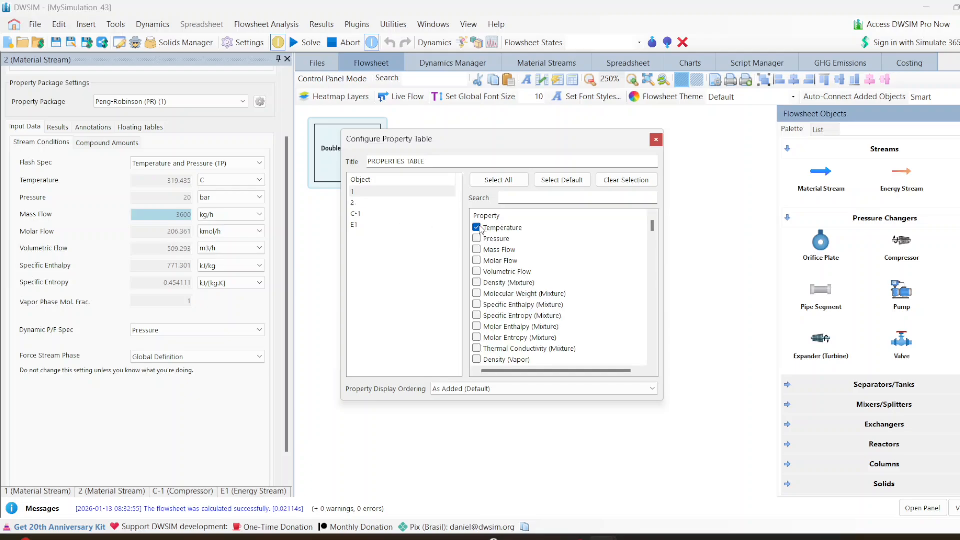
click(476, 239)
click(477, 249)
- Include stream 2's temperature, pressure and volumetric flow in the property table, and replace stream 1's mass flow with volumetric flow
click(355, 203)
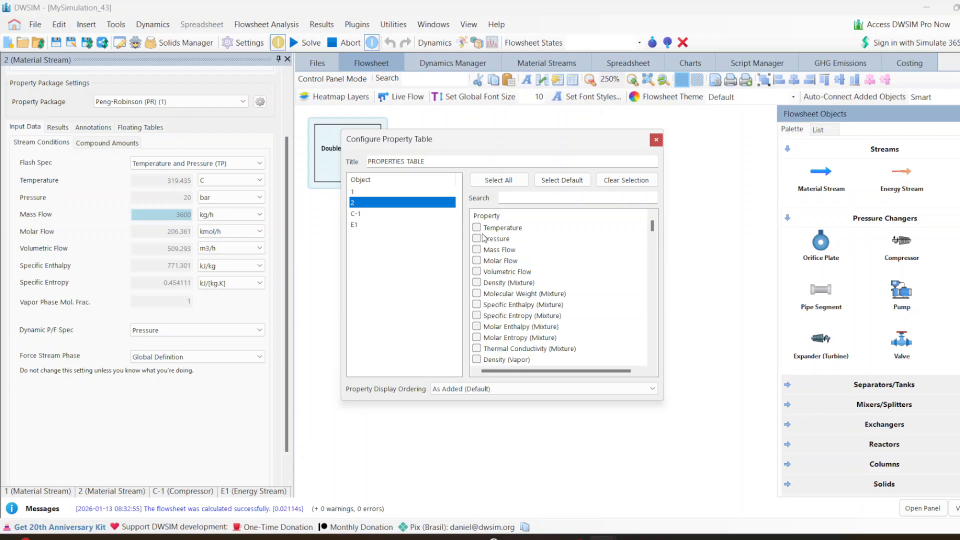
click(477, 229)
click(477, 238)
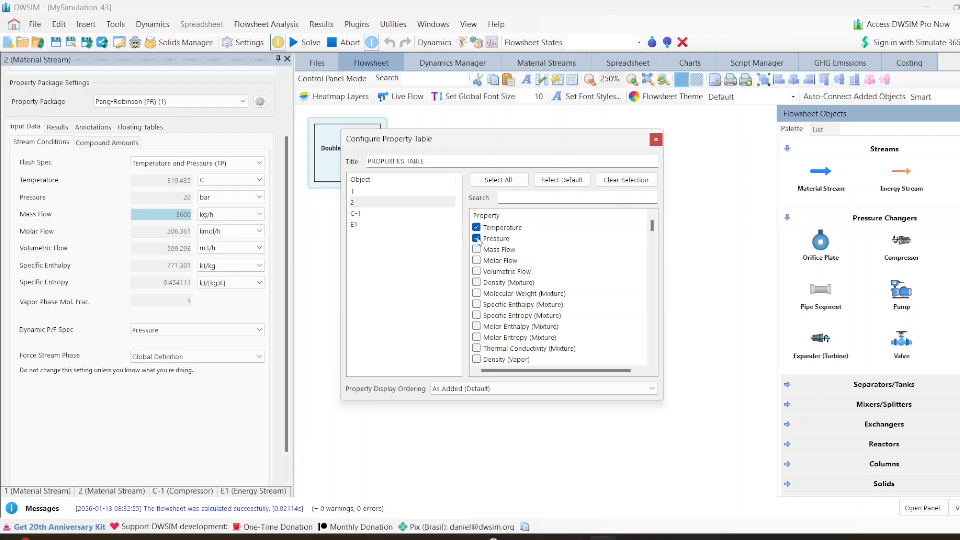
click(477, 271)
click(361, 192)
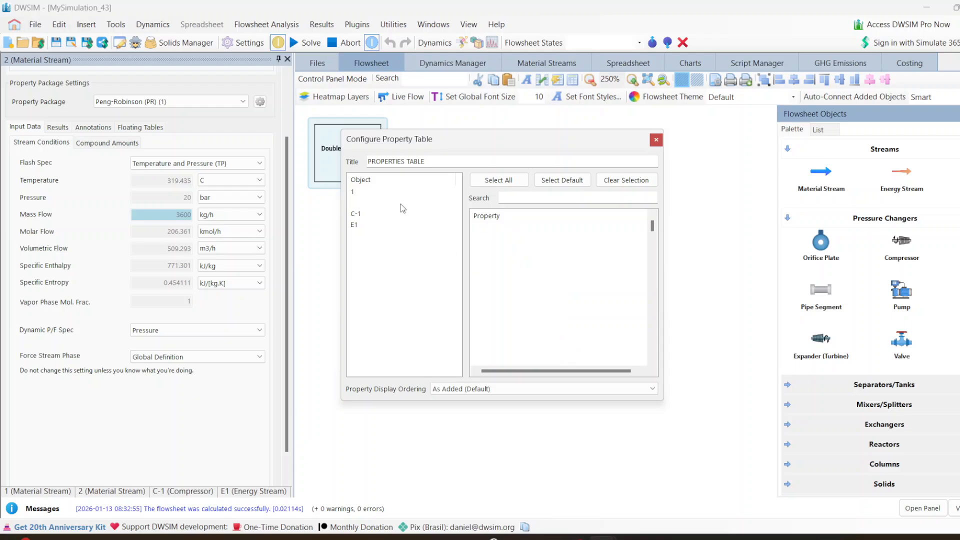
click(477, 249)
click(476, 272)
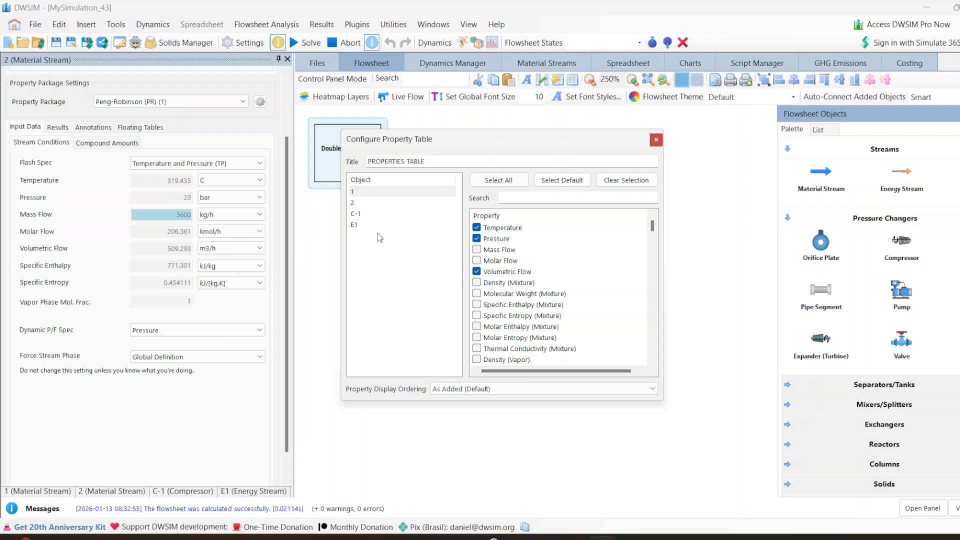
- Include E1's energy flow in the property table and place the finished table to the upper left of the compressor
click(356, 226)
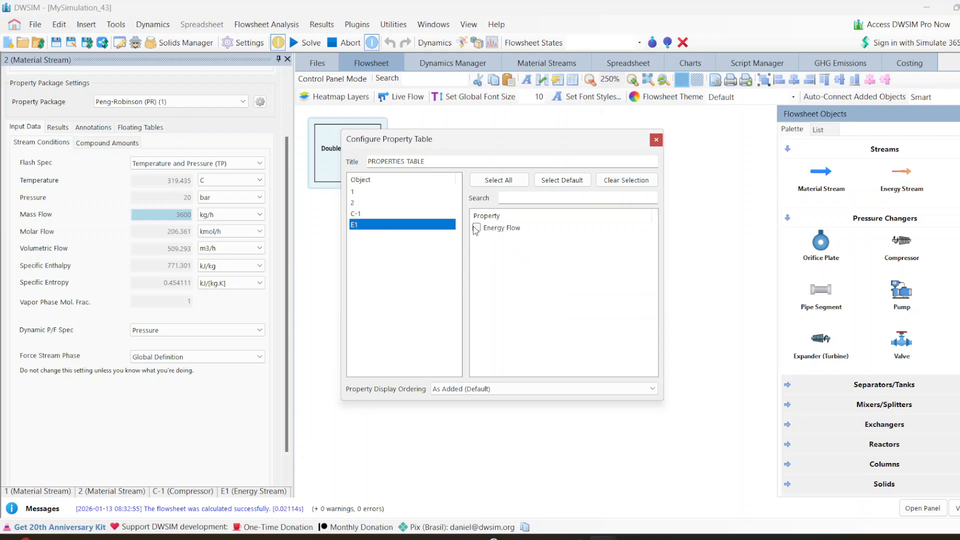
click(477, 228)
click(656, 140)
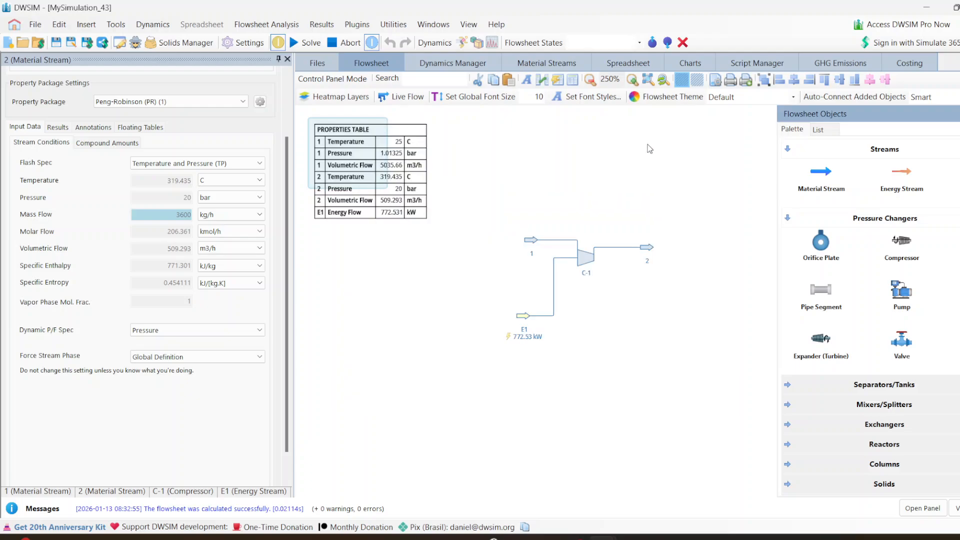
drag(410, 177, 455, 177)
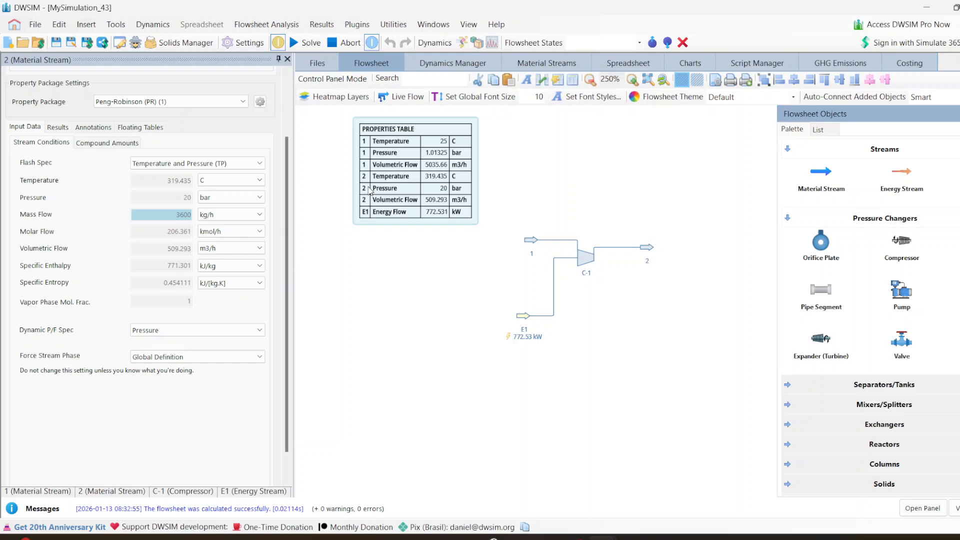
drag(375, 186, 366, 195)
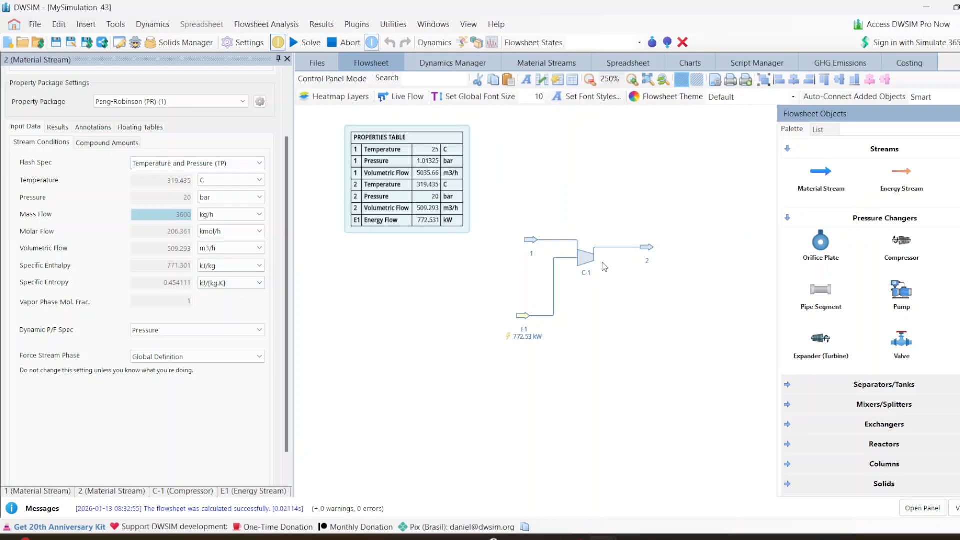
- Set compressor C-1's adiabatic efficiency to 85% and recalculate
click(590, 257)
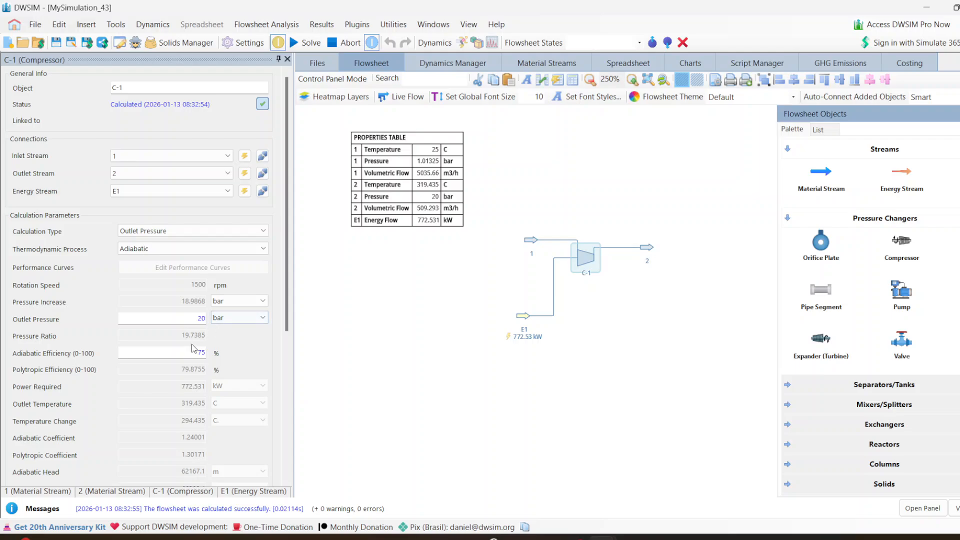
double_click(202, 352)
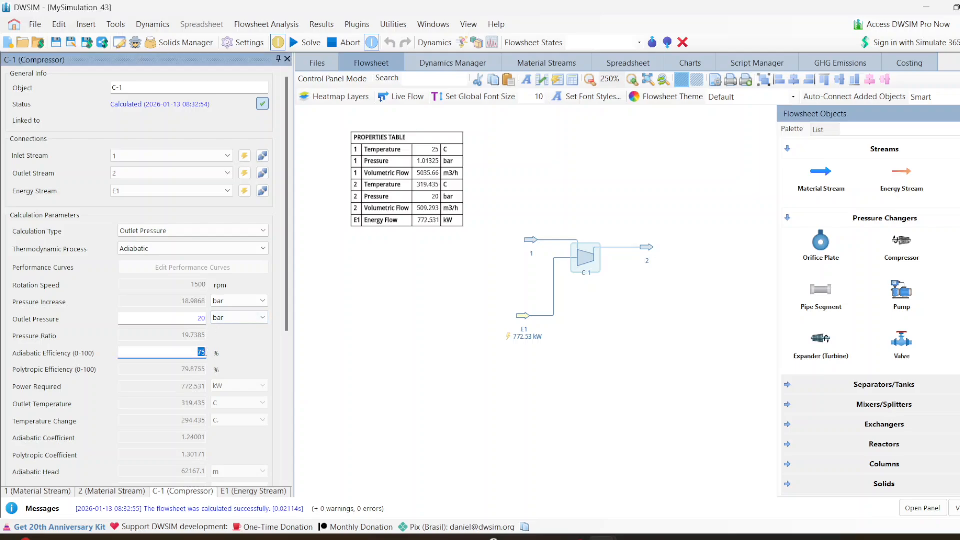
text(85)
key(Return)
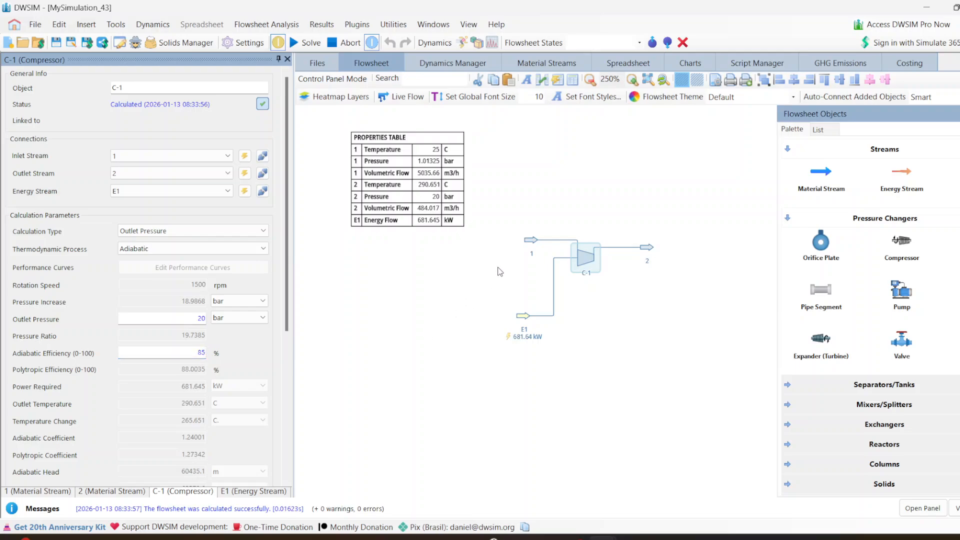
- Try to set the compressor's adiabatic efficiency back to 75% and solve the flowsheet
click(192, 355)
double_click(201, 352)
text(75)
click(342, 360)
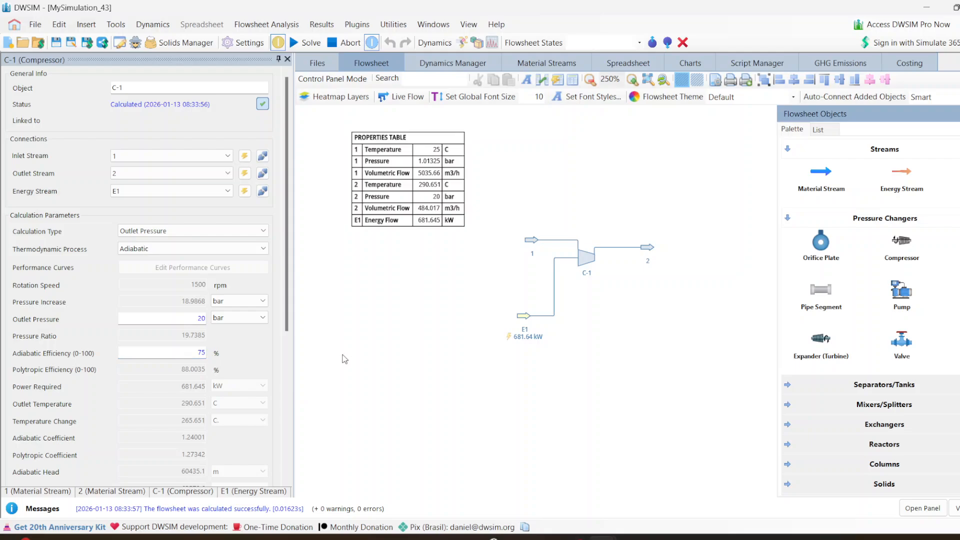
click(299, 45)
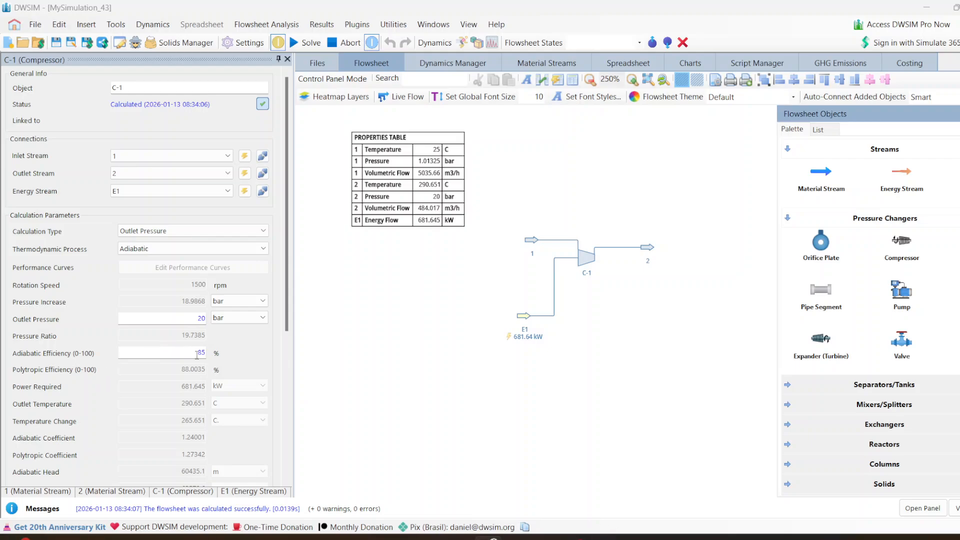
- Switch the compressor's thermodynamic process to Polytropic and enter a polytropic efficiency of 75%
click(175, 242)
click(156, 272)
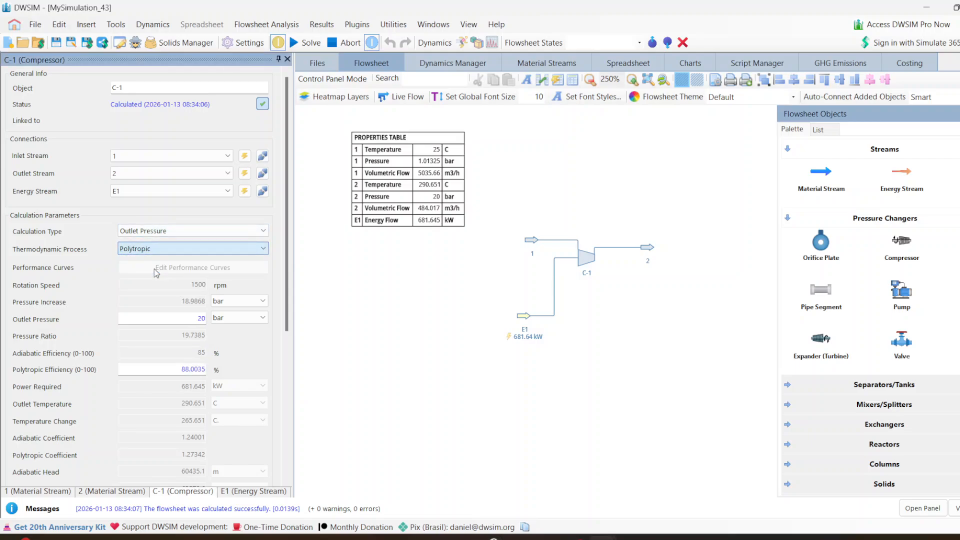
drag(174, 369, 211, 371)
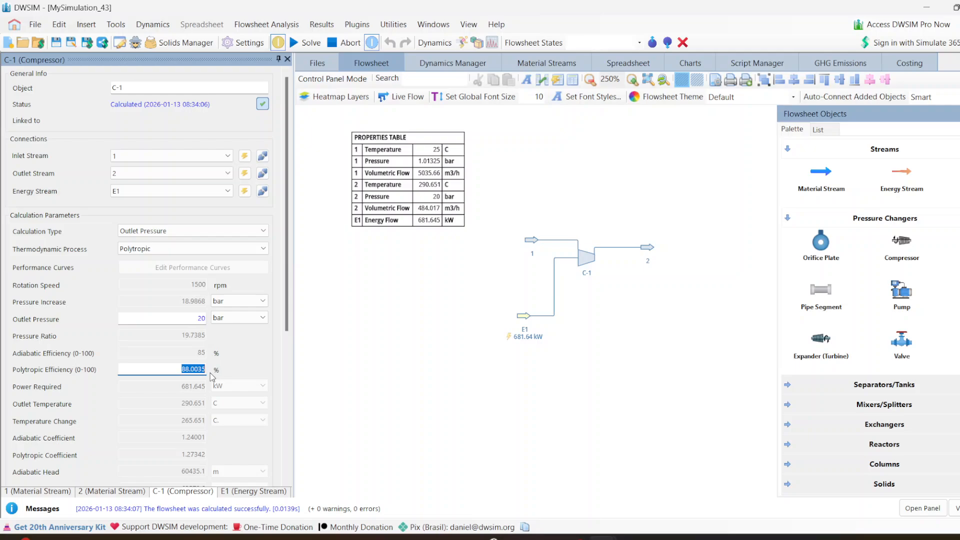
text(75)
- Return the compressor to the Adiabatic process with an adiabatic efficiency of 75% and recalculate
click(167, 248)
click(158, 260)
double_click(190, 353)
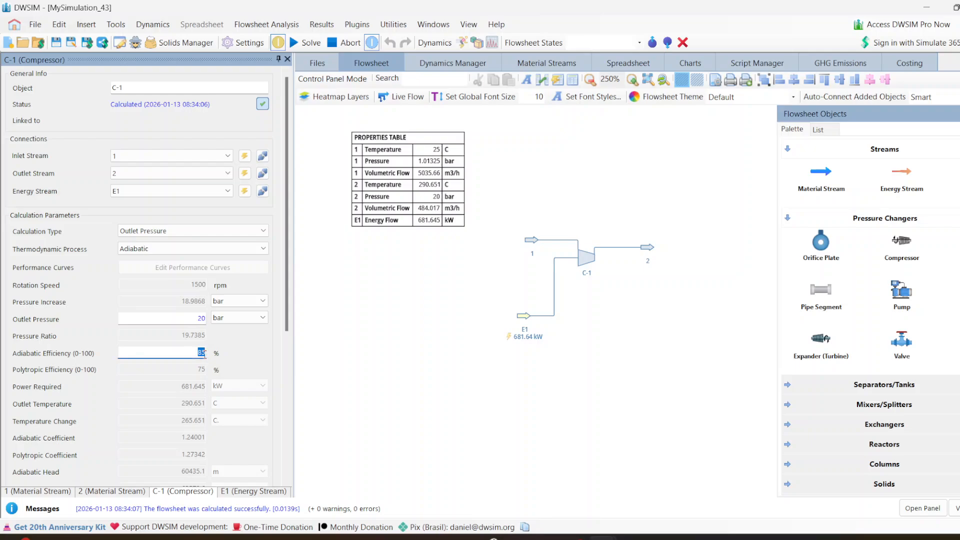
text(75)
key(Return)
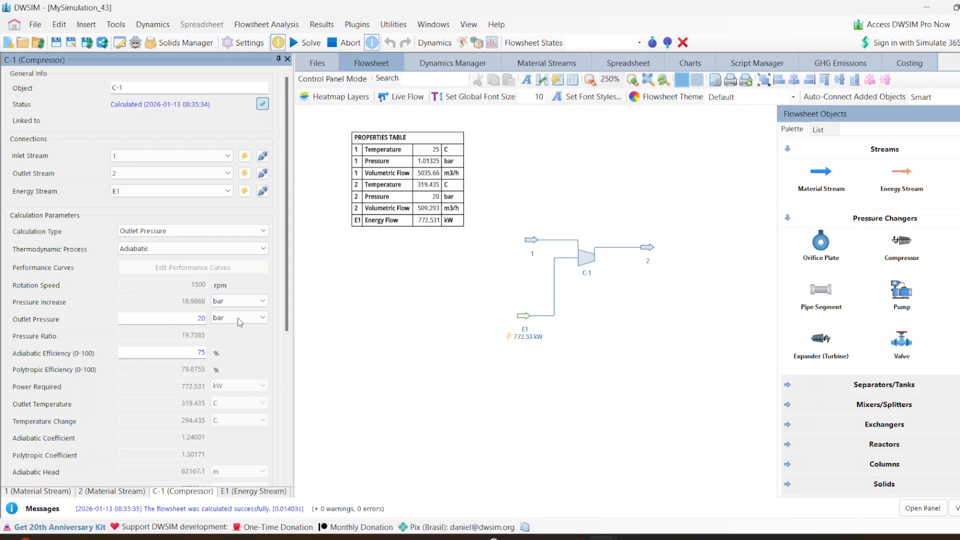
- Change the compressor's thermodynamic process from Adiabatic to Polytropic
click(167, 249)
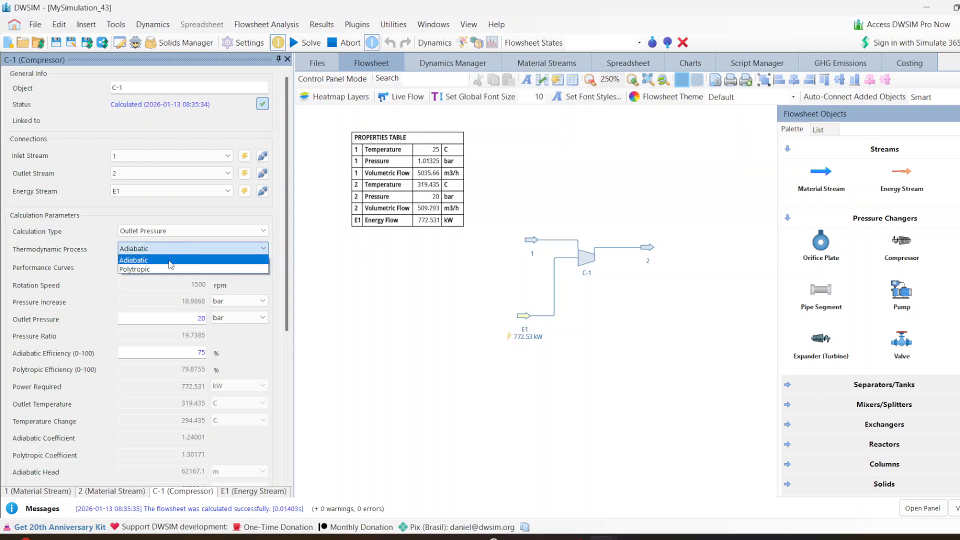
click(168, 270)
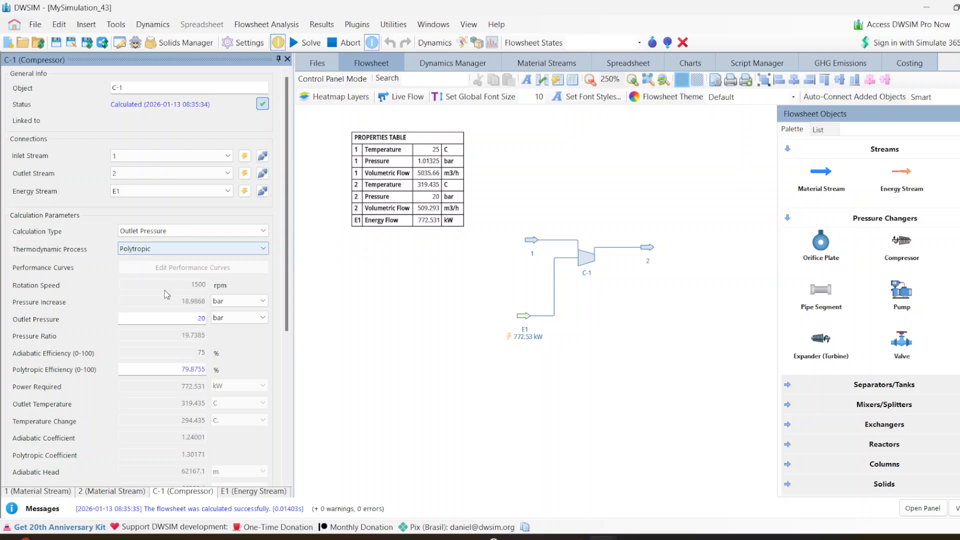
- Set the compressor's polytropic efficiency to 75% and recalculate the flowsheet
drag(181, 369, 209, 371)
text(75)
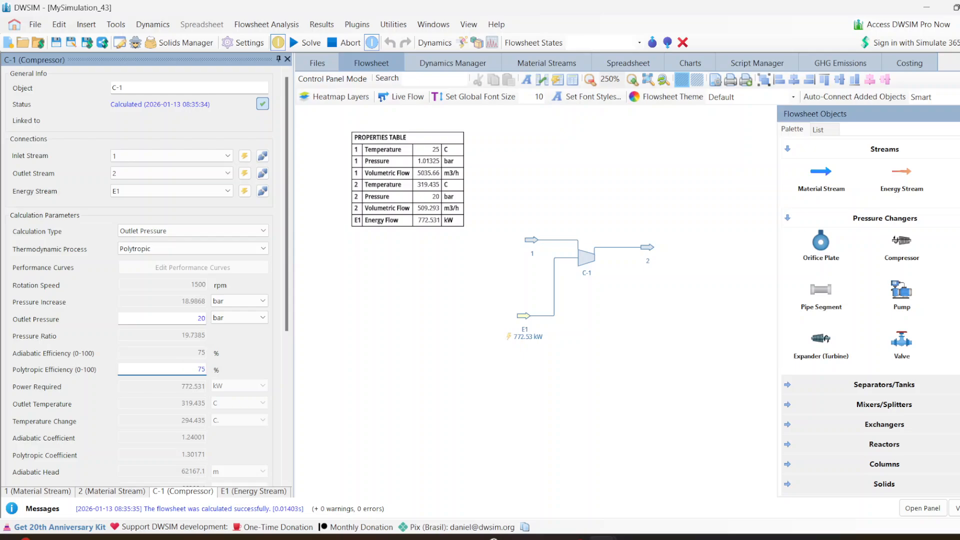
key(Return)
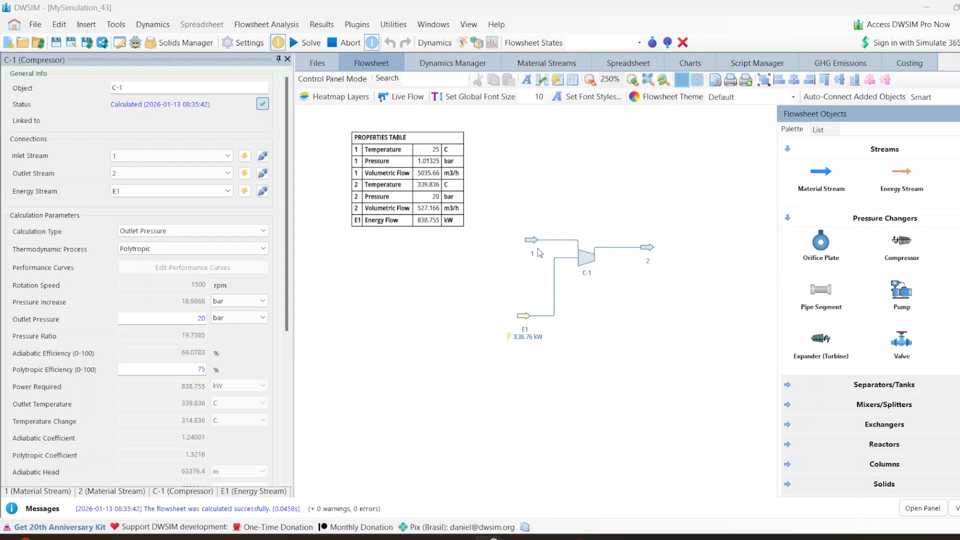
- Move inlet stream 1 slightly up and farther away from compressor C-1 on the flowsheet
click(520, 245)
drag(521, 244, 514, 236)
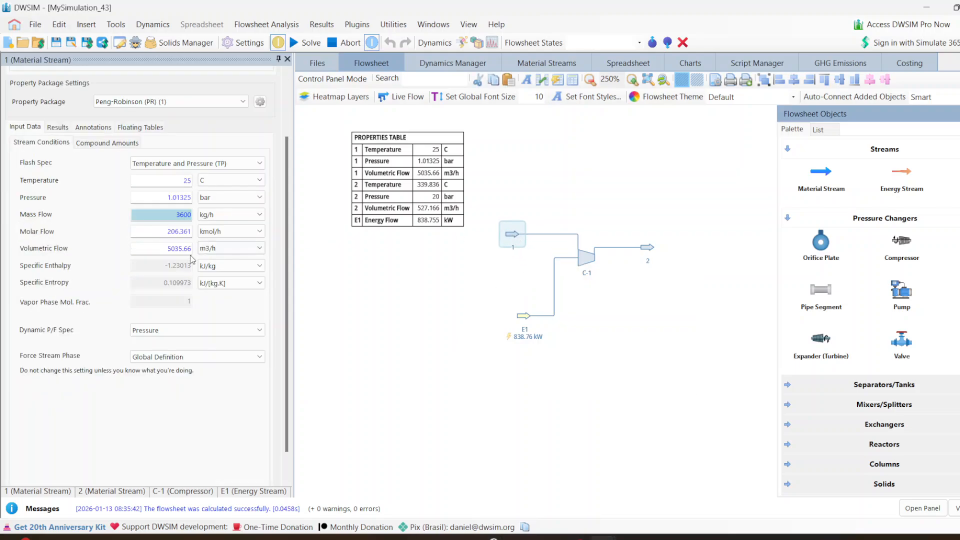
- Switch compressor C-1's calculation type to Pressure Increase and set the pressure increase to 19 bar
click(583, 260)
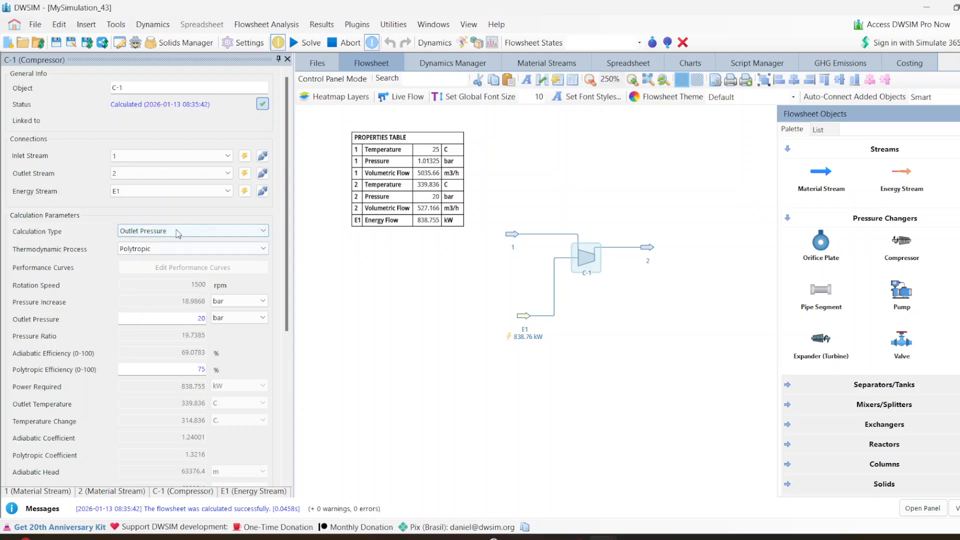
click(176, 231)
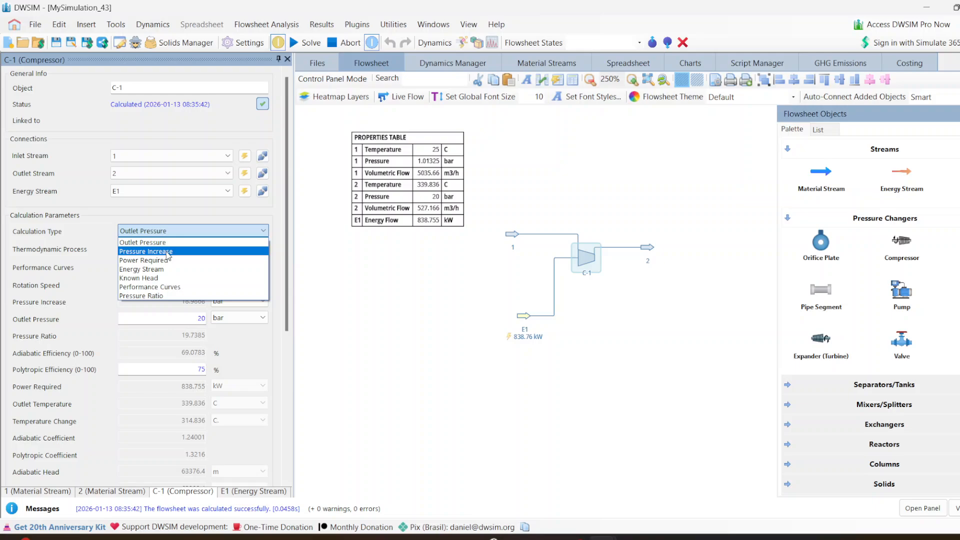
click(167, 251)
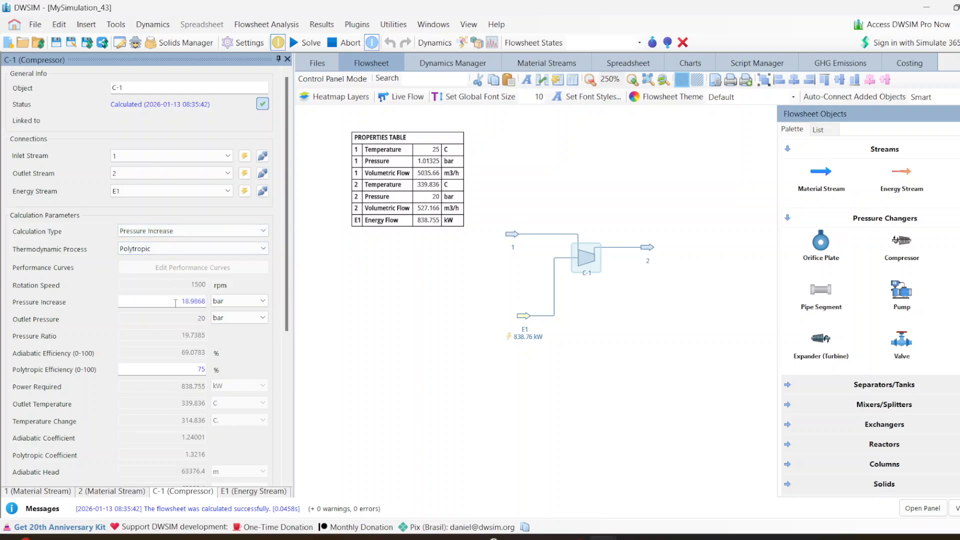
click(191, 302)
double_click(191, 302)
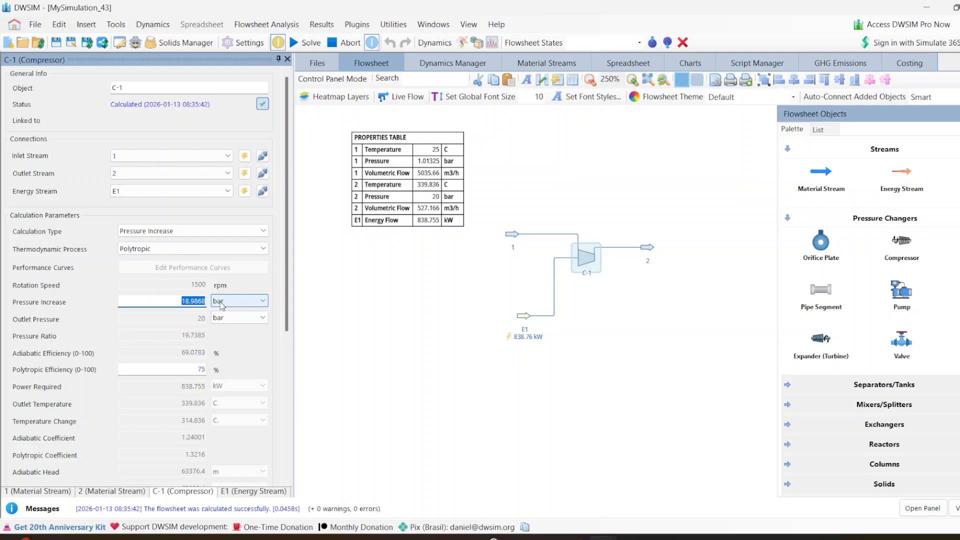
mouse_move(508, 239)
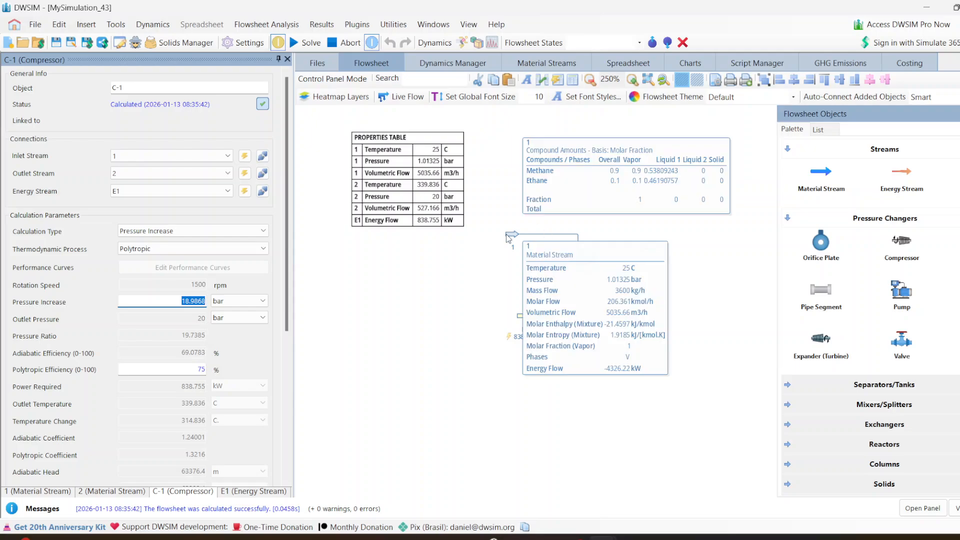
text(1)
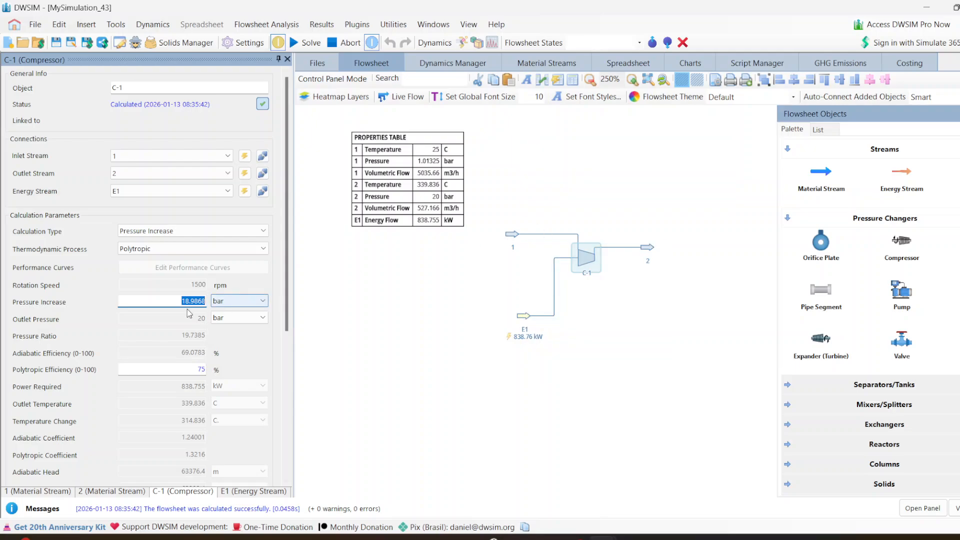
text(9)
key(Return)
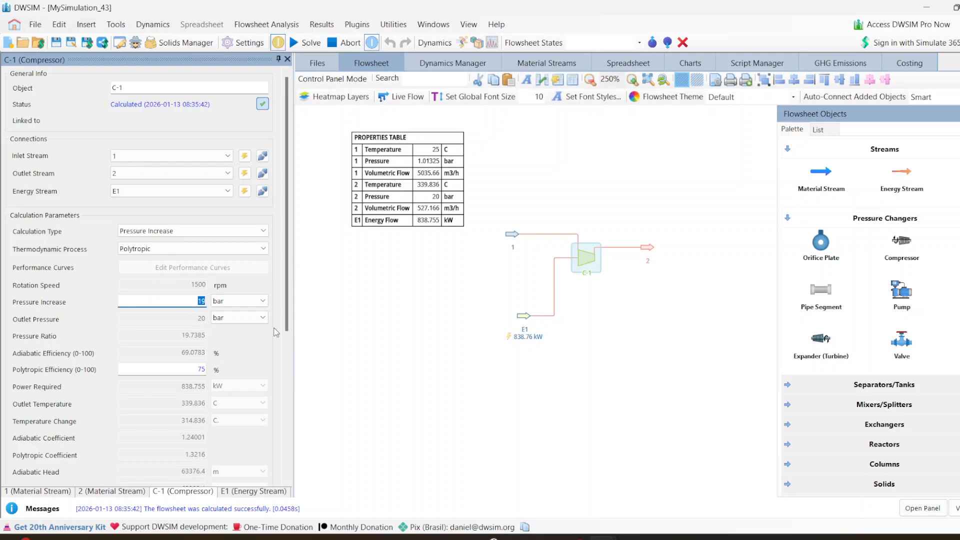
- Set inlet stream 1's pressure to 1 bar, recalculate, and open outlet stream 2 to check its conditions
click(515, 240)
click(178, 198)
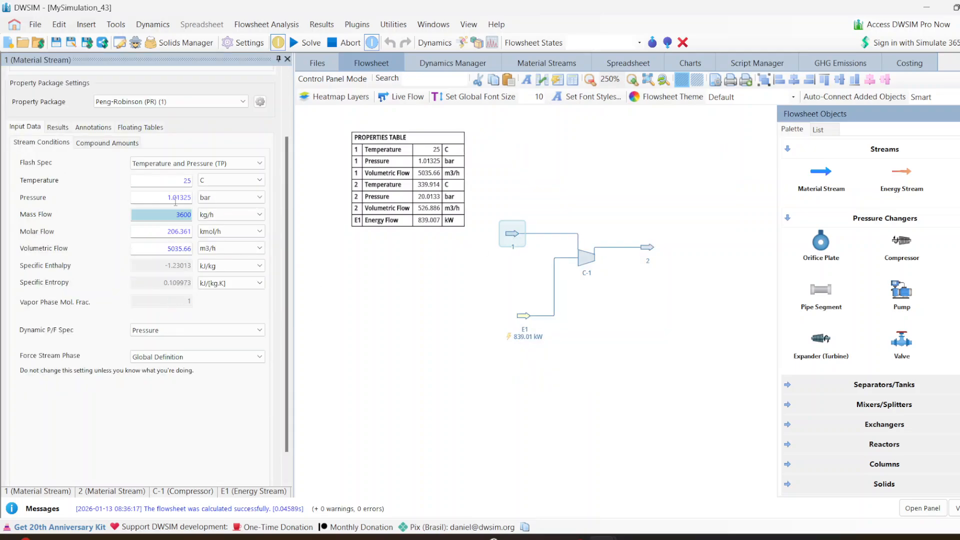
key(Return)
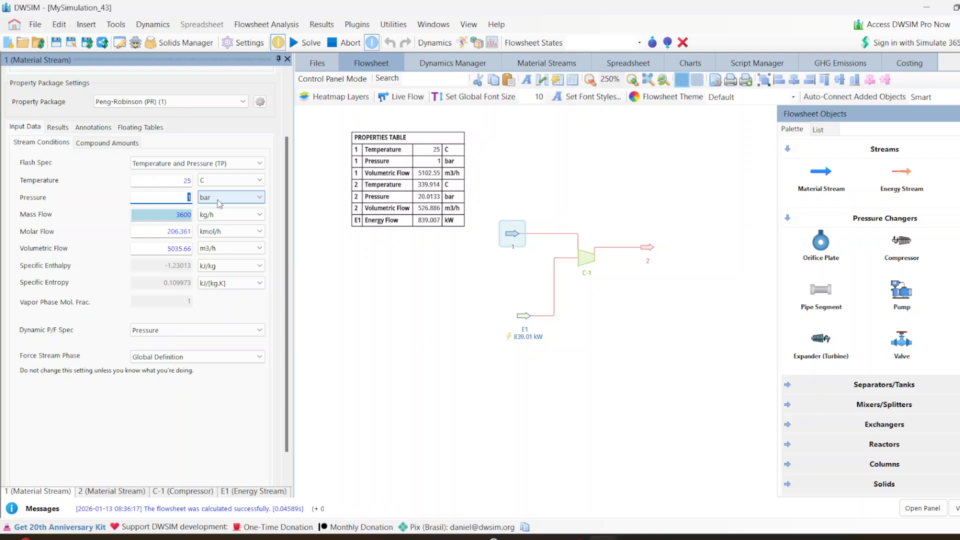
click(646, 250)
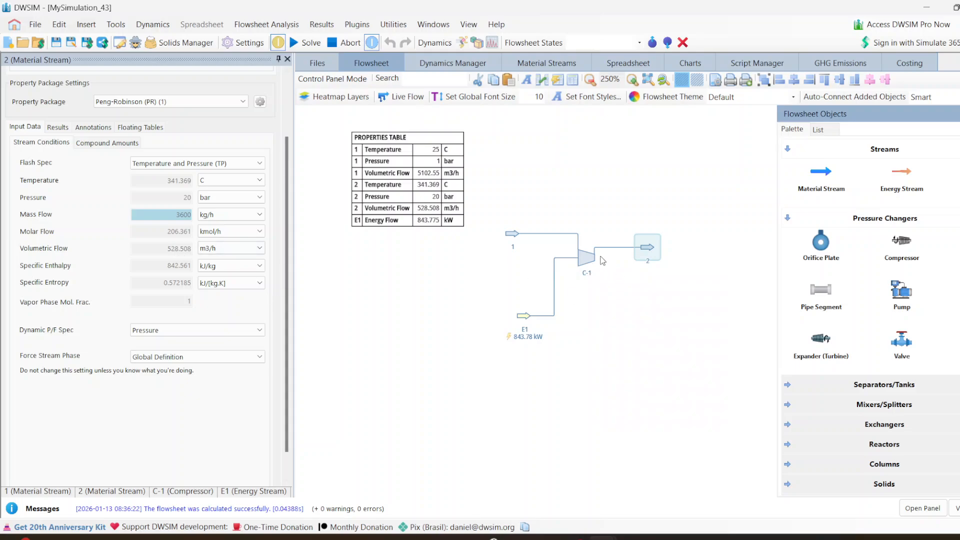
- Change compressor C-1's calculation type to Power Required and specify a power of 1000 kW
click(599, 259)
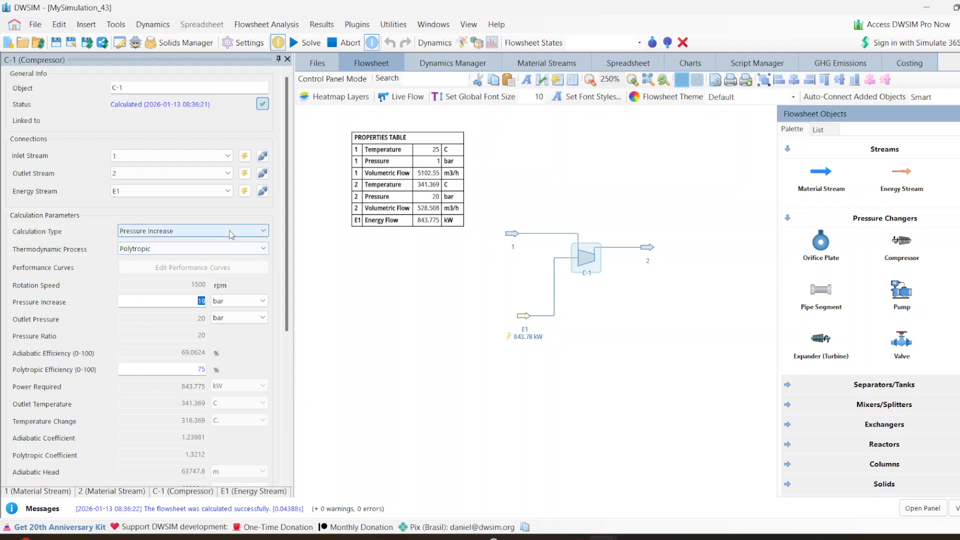
click(232, 234)
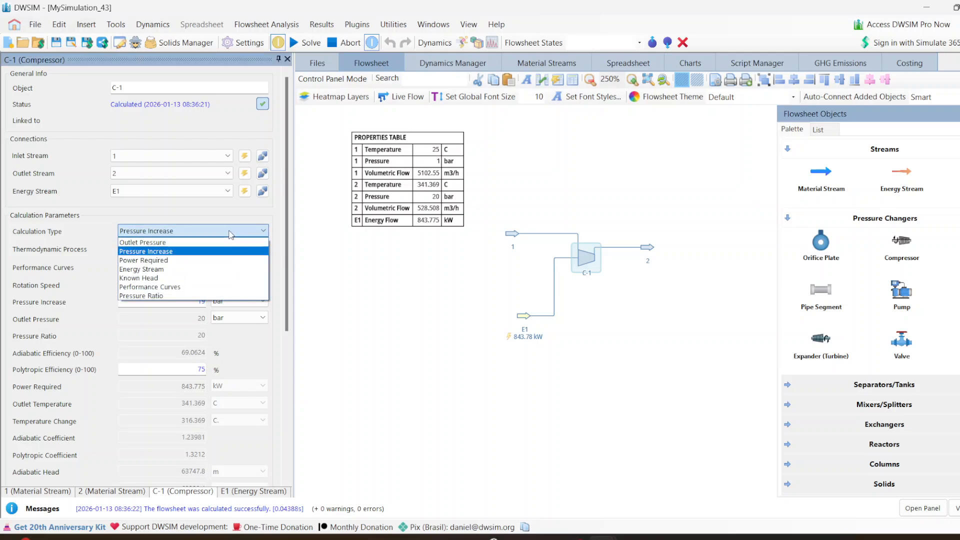
click(152, 263)
click(175, 387)
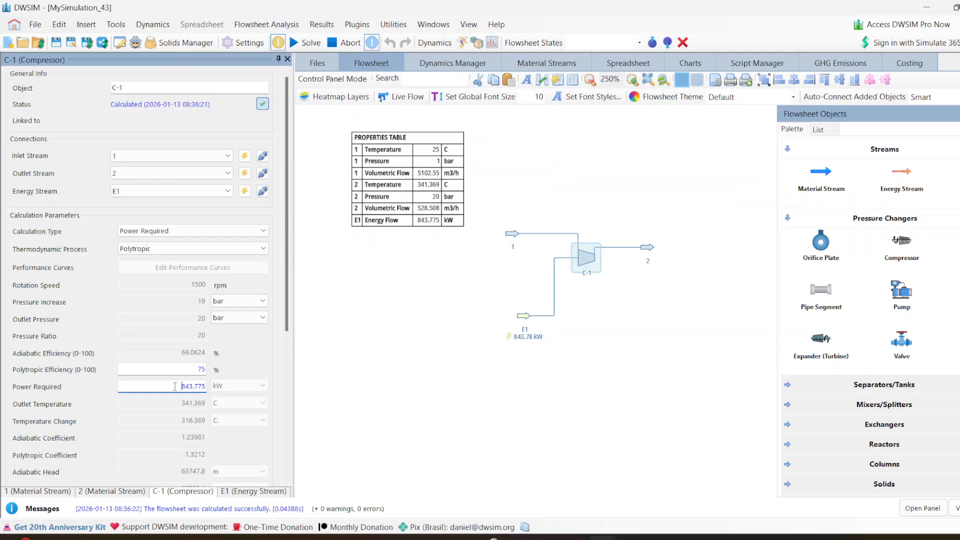
drag(175, 387, 219, 390)
text(1000)
key(Return)
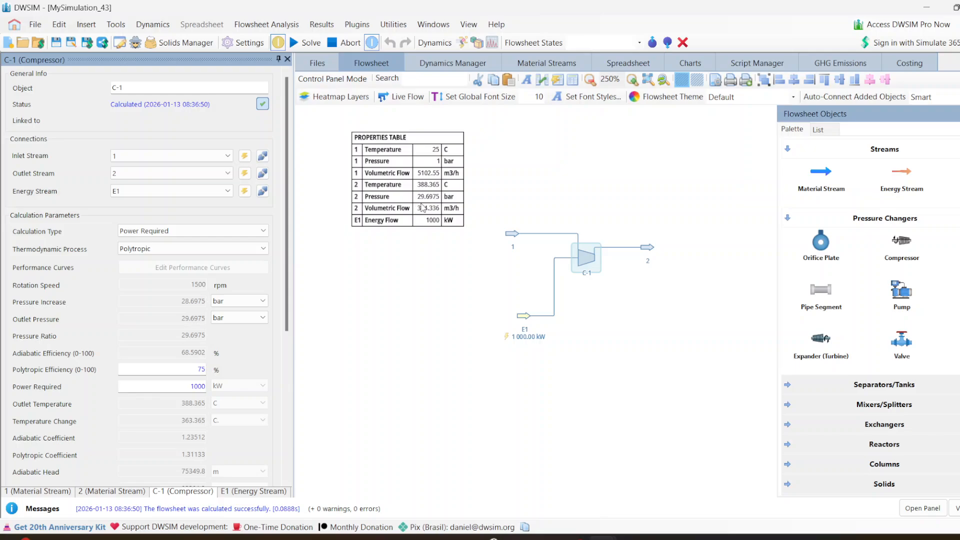
- Set the compressor's required power to 850 kW and recalculate
double_click(206, 387)
text(850)
key(Return)
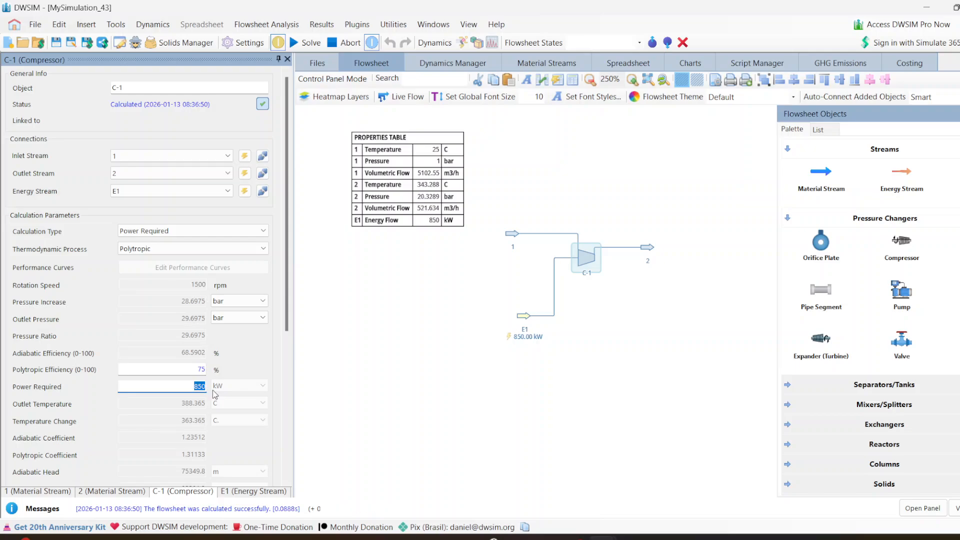
- Switch the compressor's calculation type to Energy Stream and set energy stream E1's power to 1000 kW
click(181, 234)
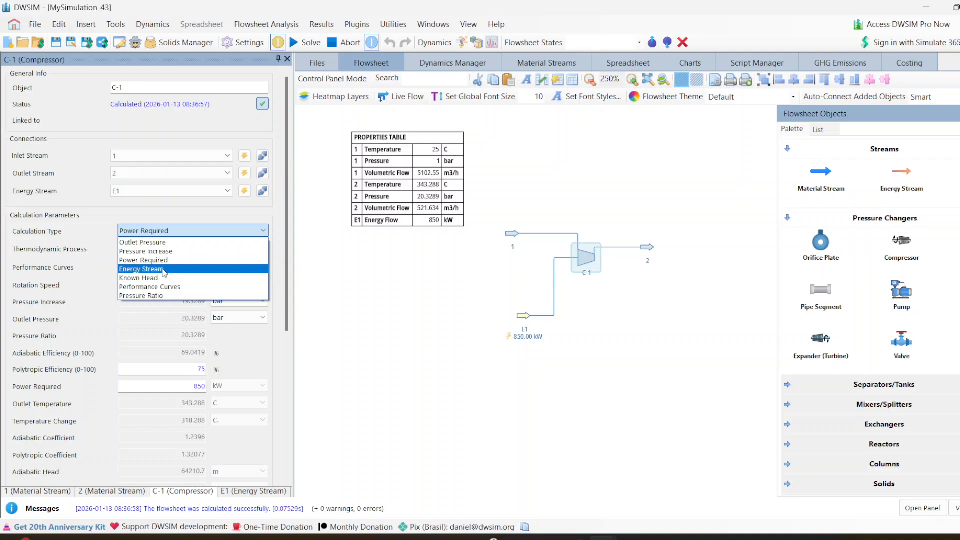
click(163, 270)
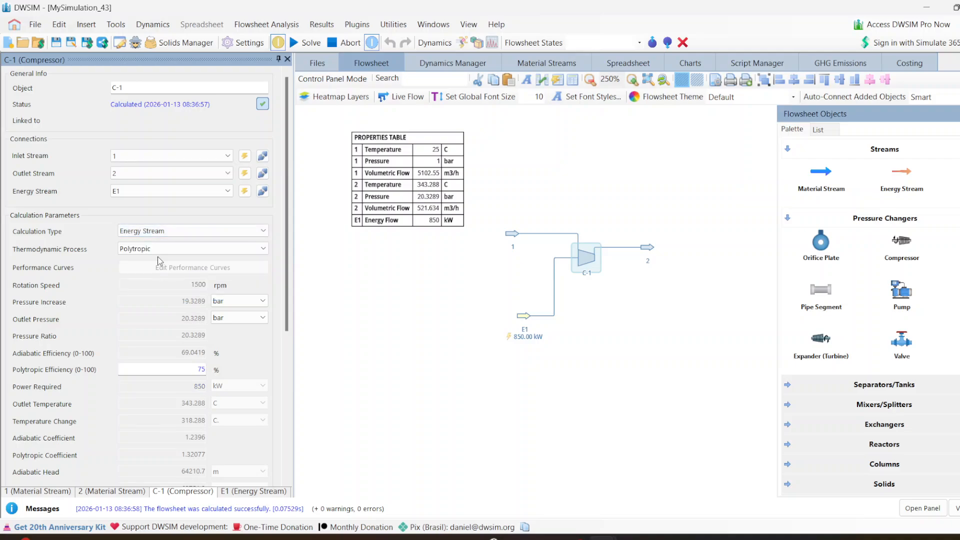
click(523, 317)
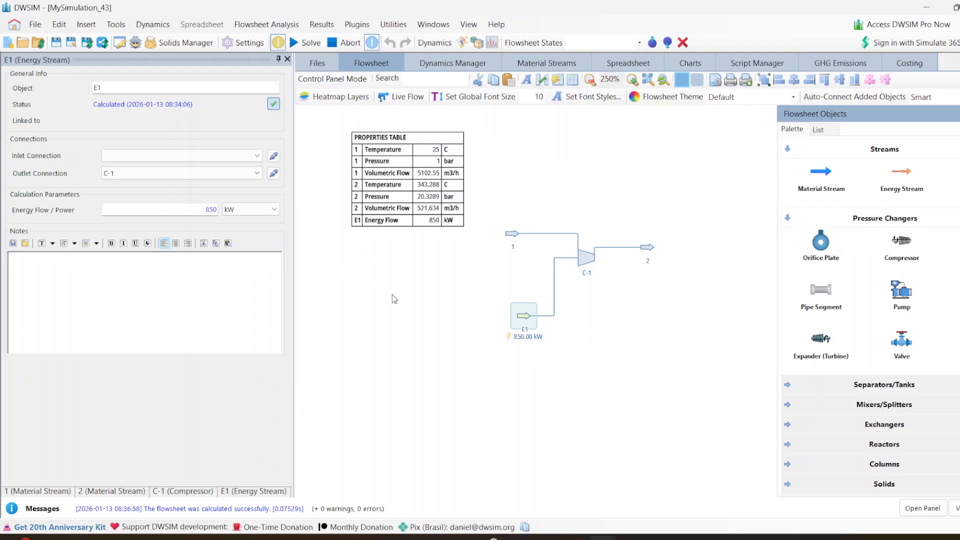
double_click(209, 210)
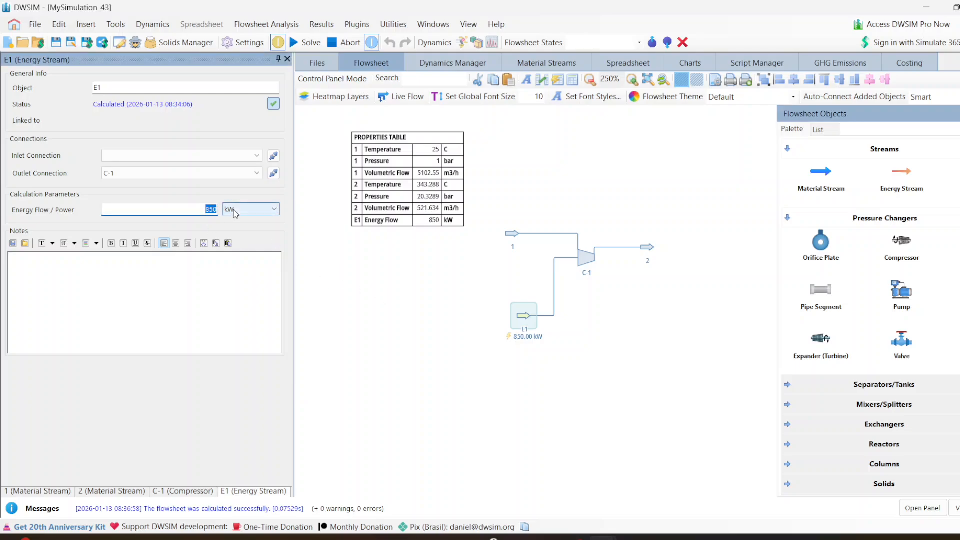
text(1000)
key(Return)
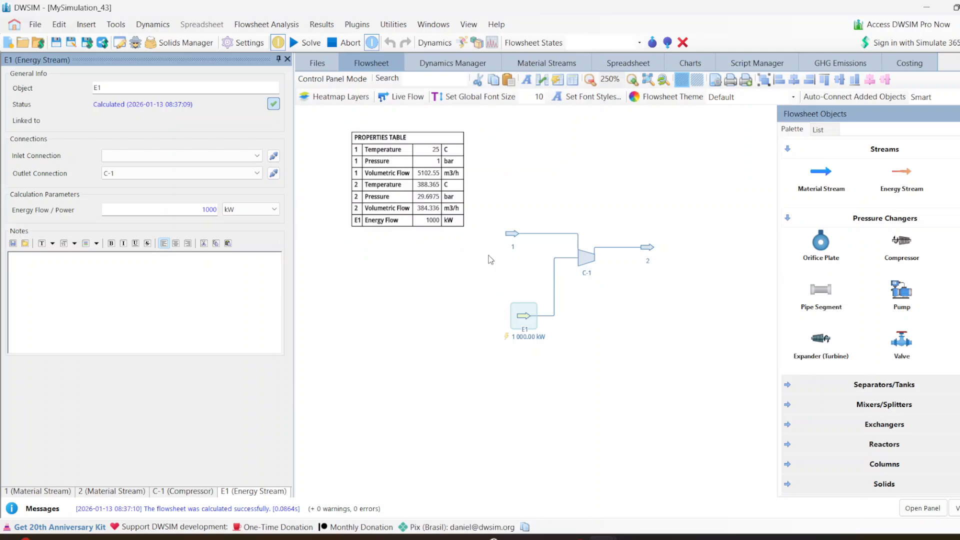
click(511, 233)
click(178, 164)
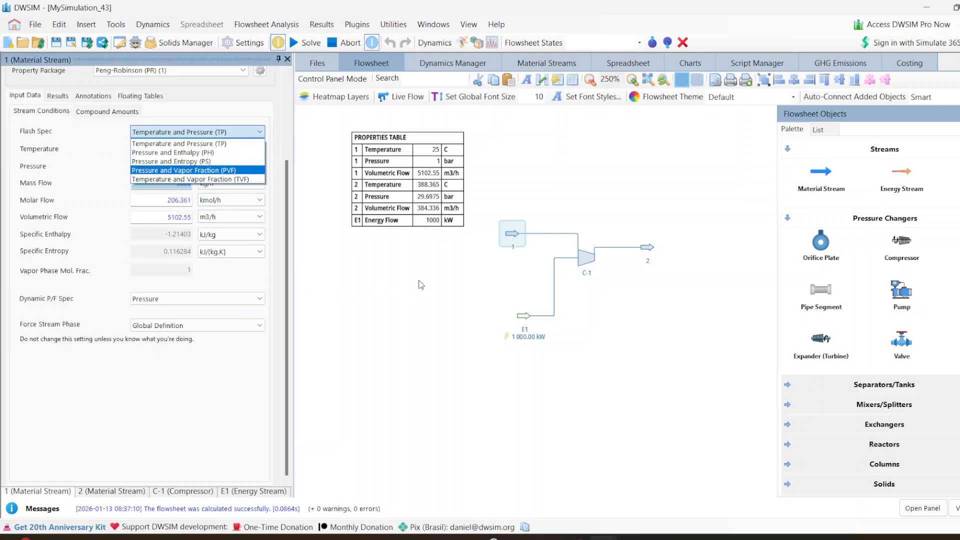
- Change compressor C-1's calculation type to Pressure Ratio and set the pressure ratio to 20
click(583, 261)
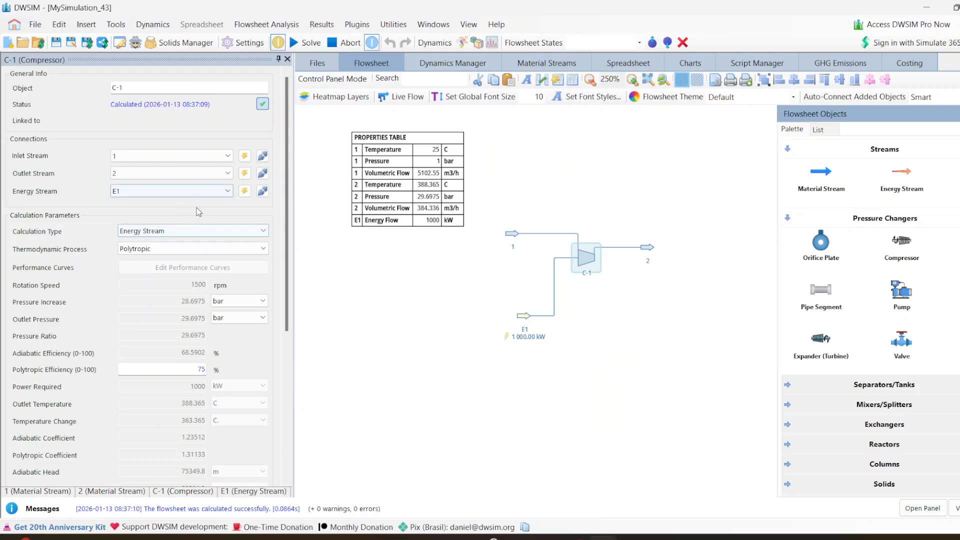
click(202, 231)
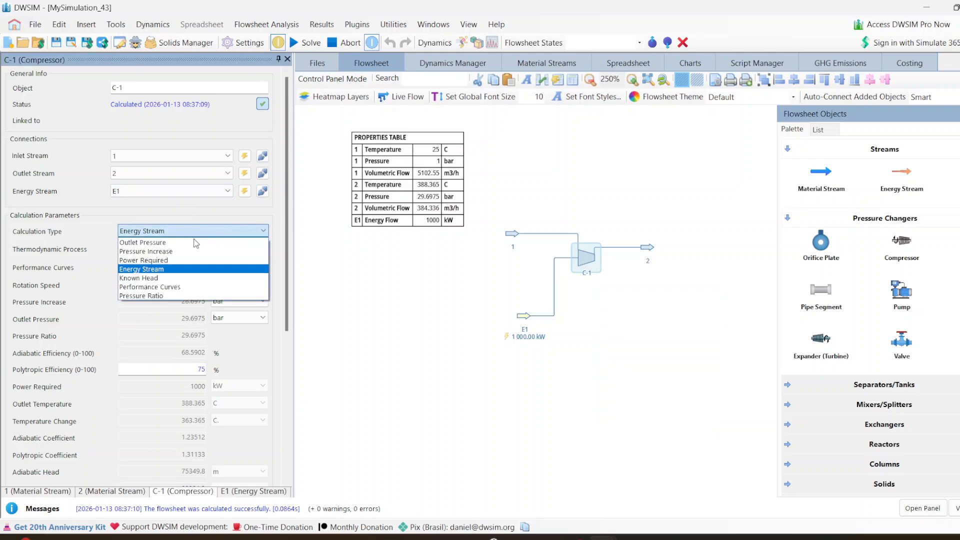
click(148, 296)
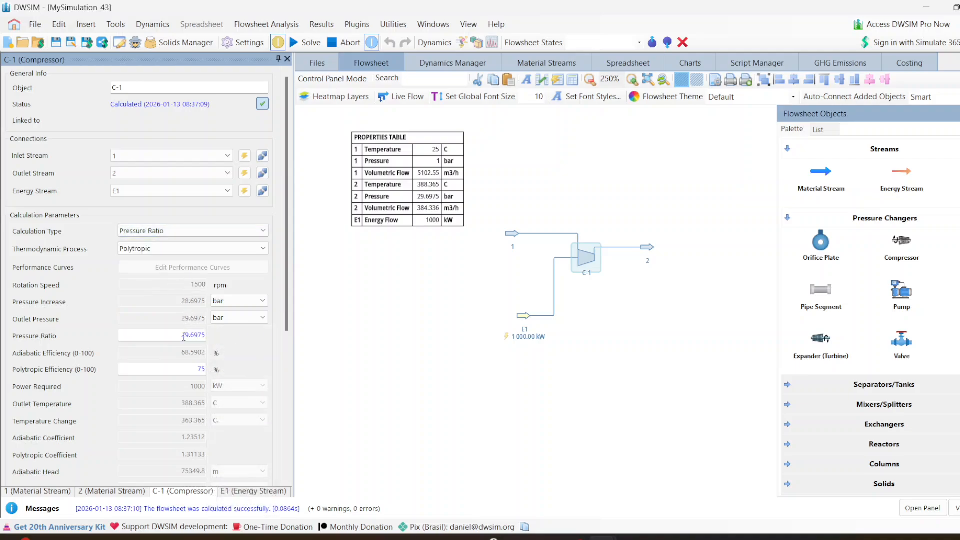
drag(181, 335, 207, 336)
text(20)
key(Return)
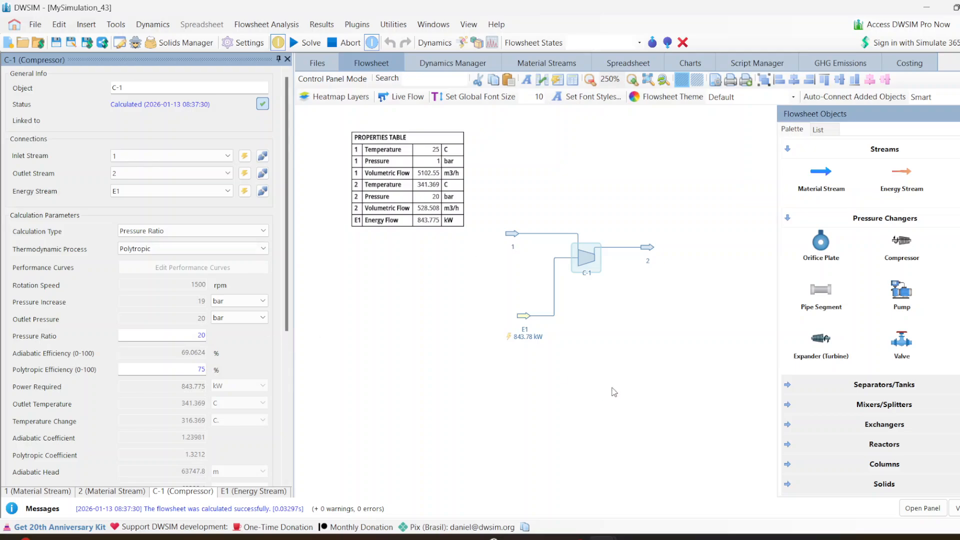
- Switch the compressor's calculation type to Performance Curves and add a new curve set in the performance curves editor
click(189, 233)
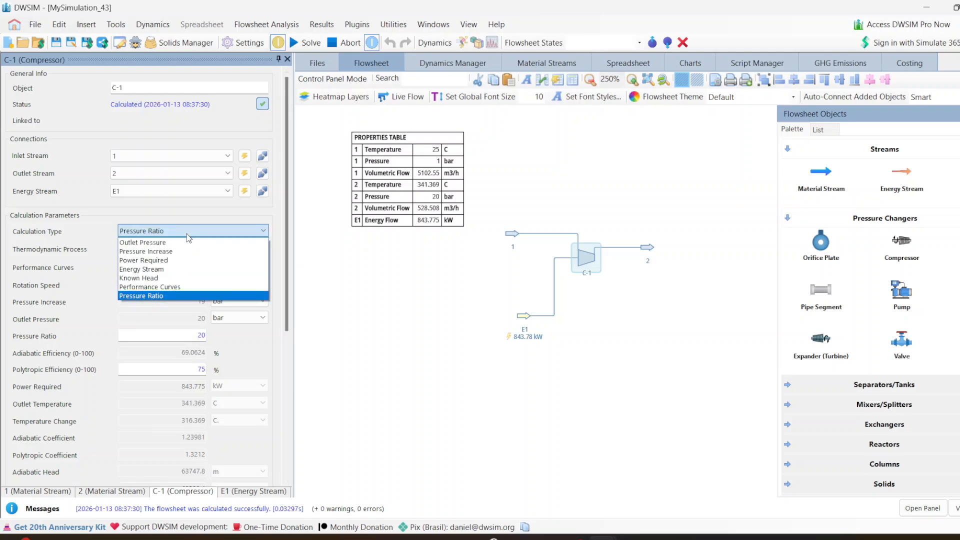
click(169, 287)
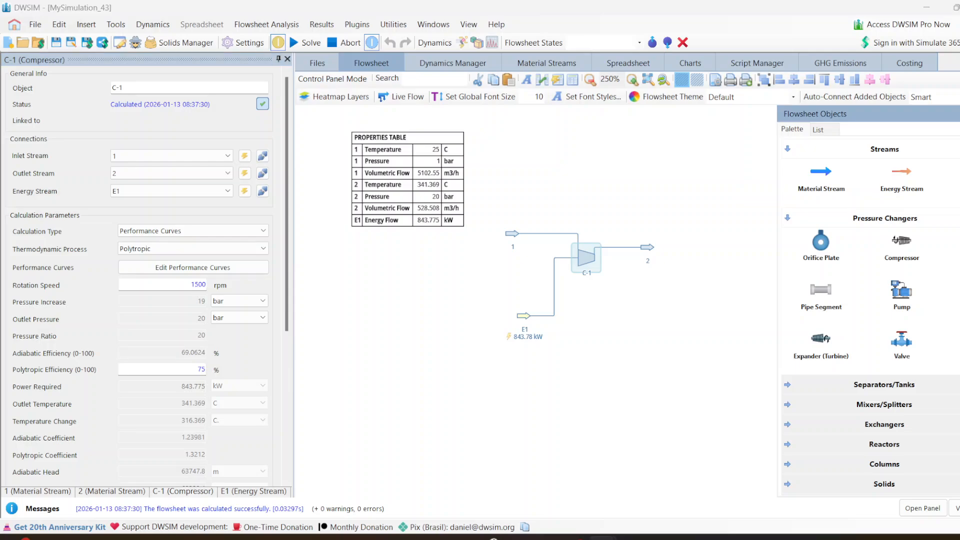
click(174, 273)
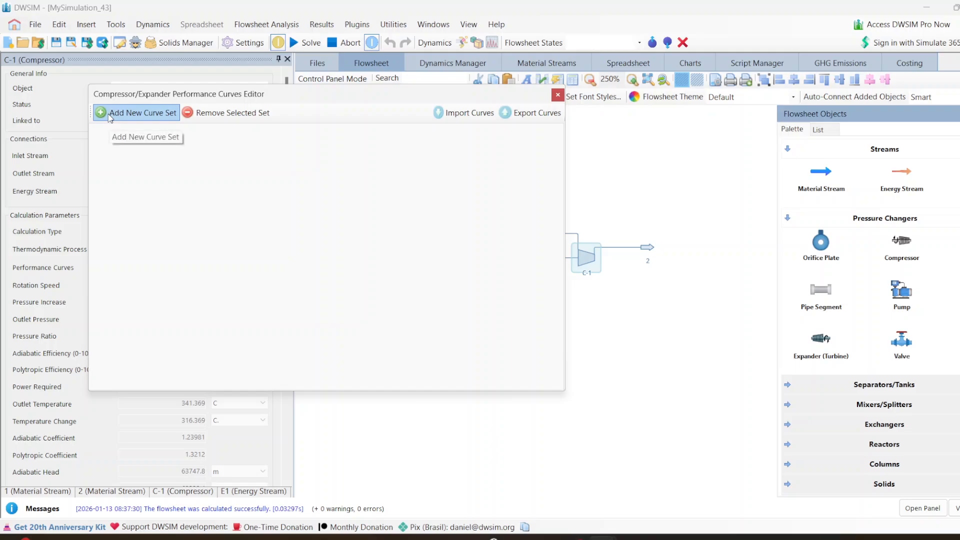
click(108, 113)
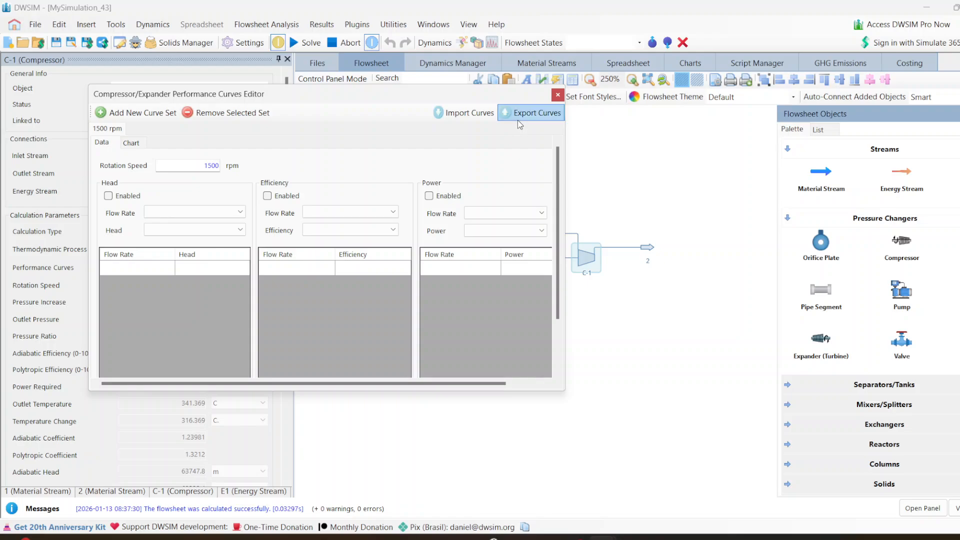
- Enable the head and efficiency curves, and set the head curve's units to m3/h @ P,T for flow rate and m for head
click(129, 200)
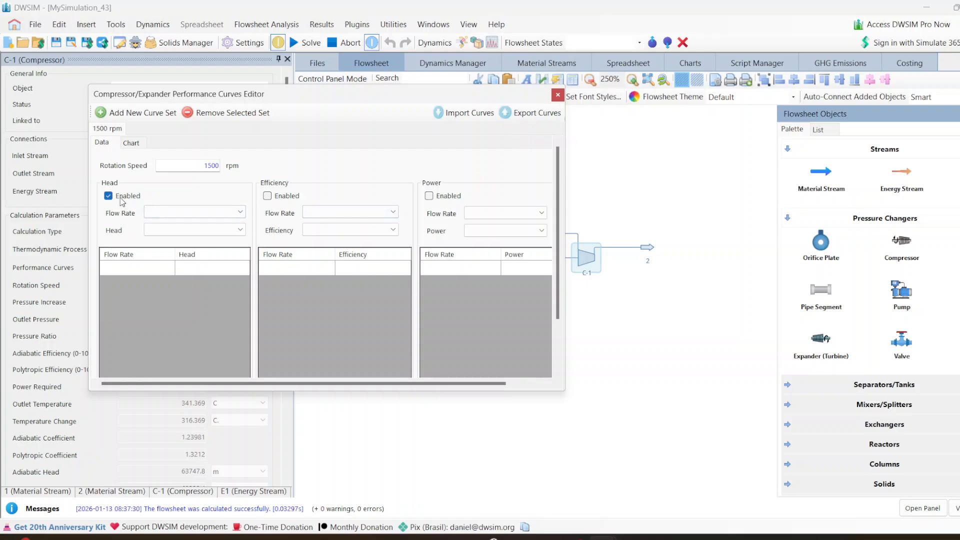
click(272, 198)
click(193, 212)
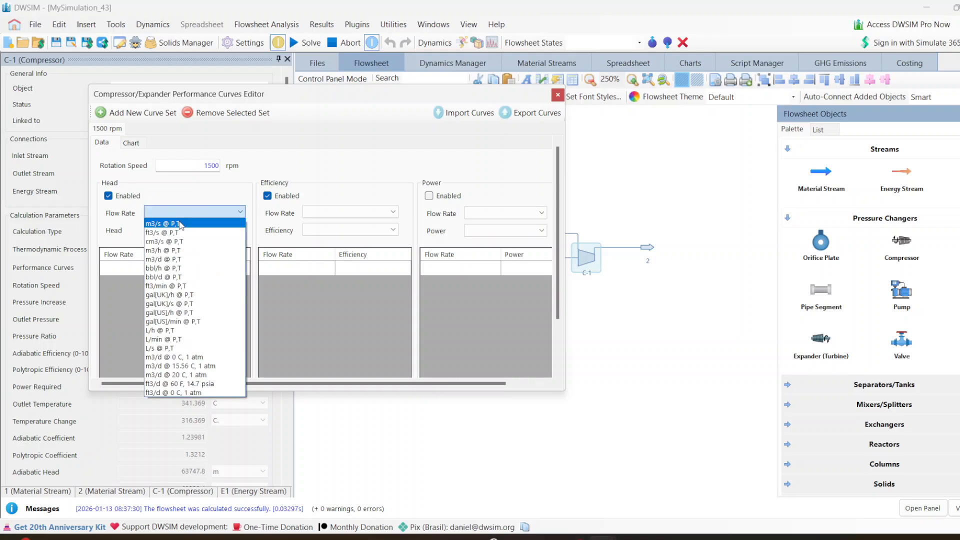
click(165, 250)
click(161, 231)
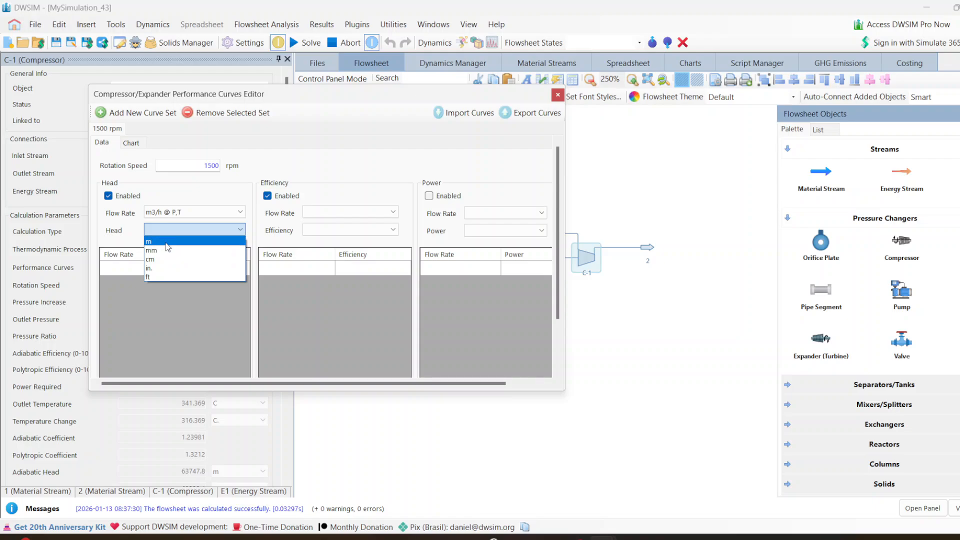
click(167, 243)
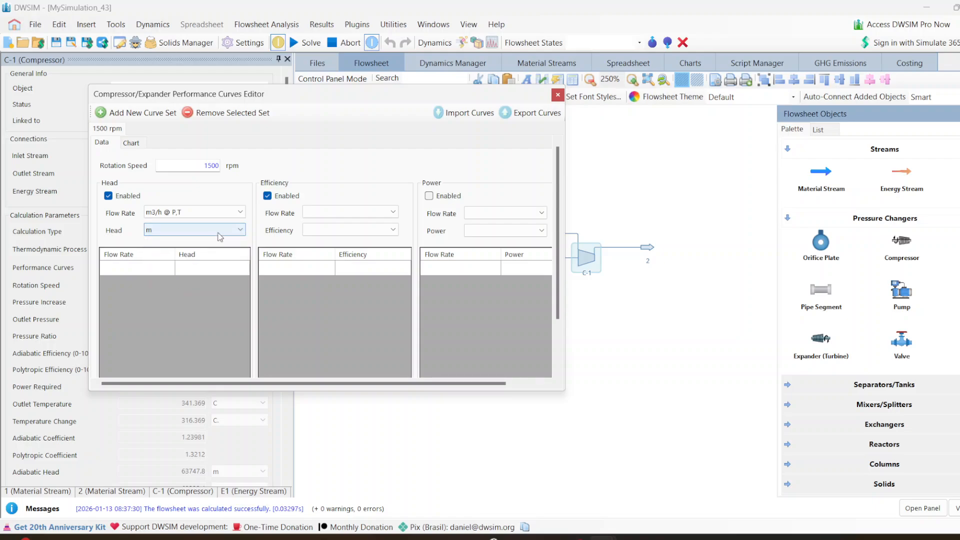
- Set the efficiency curve's units to m3/h @ P,T for flow rate and % for efficiency
click(342, 211)
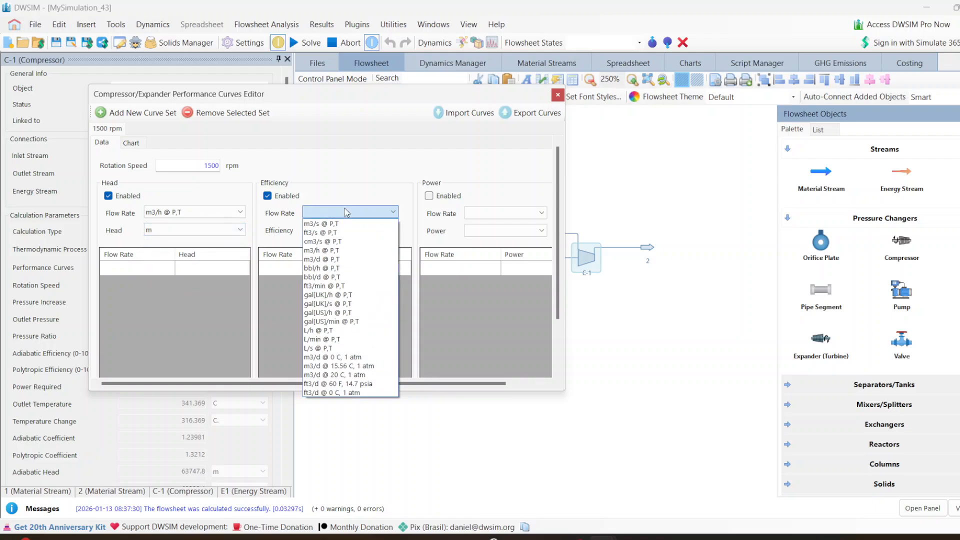
click(330, 250)
click(330, 232)
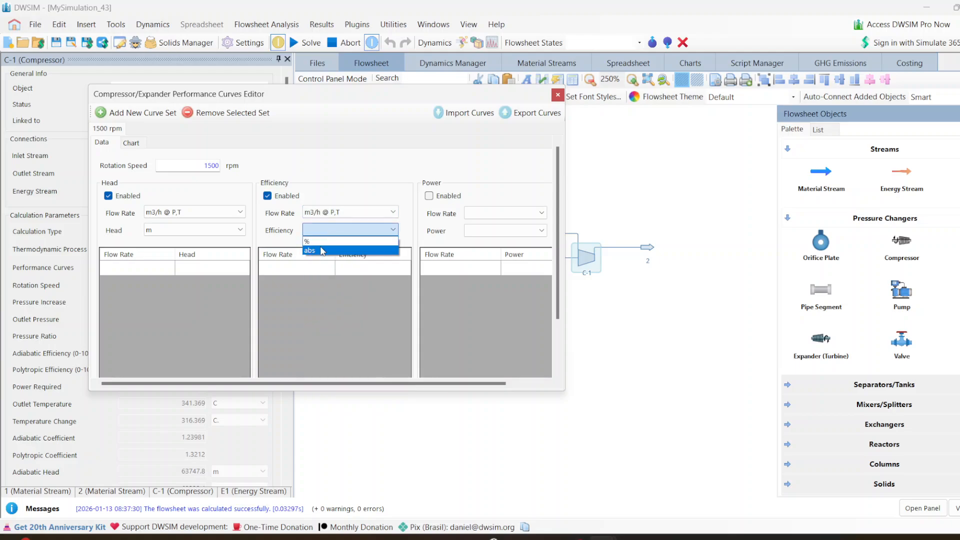
click(330, 241)
- Fill the head curve's flow rates with 4000, 6000, 8000, 10500 and 12000 m3/h
click(157, 272)
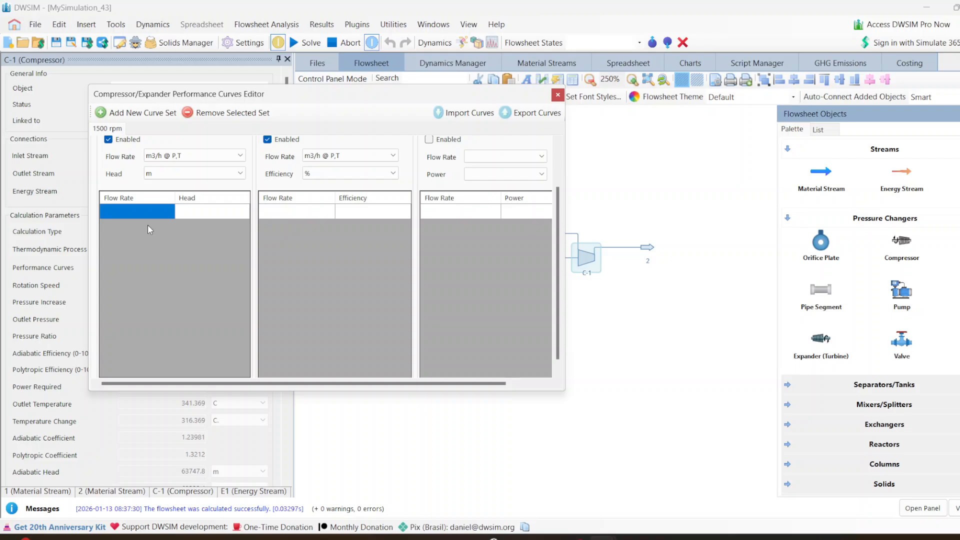
text(4000)
key(Return)
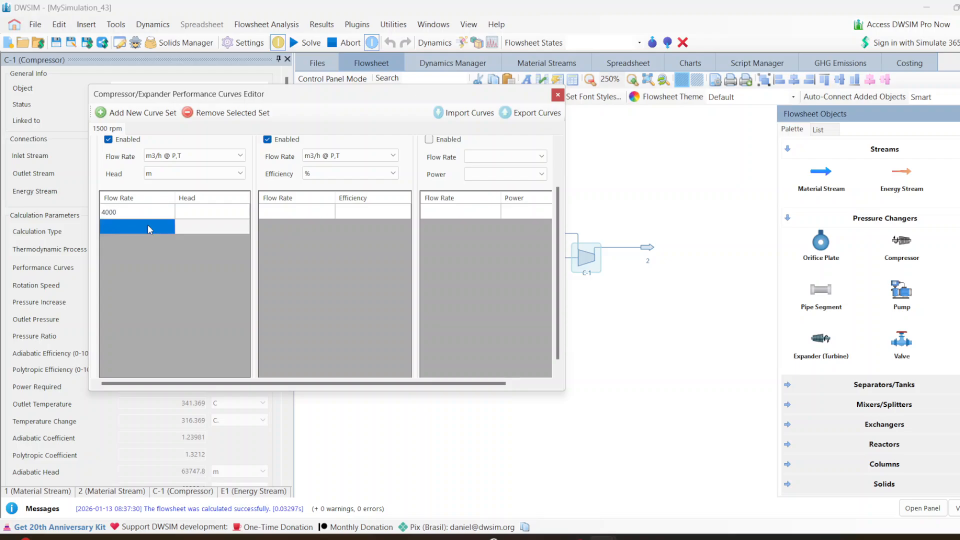
text(6000)
key(Return)
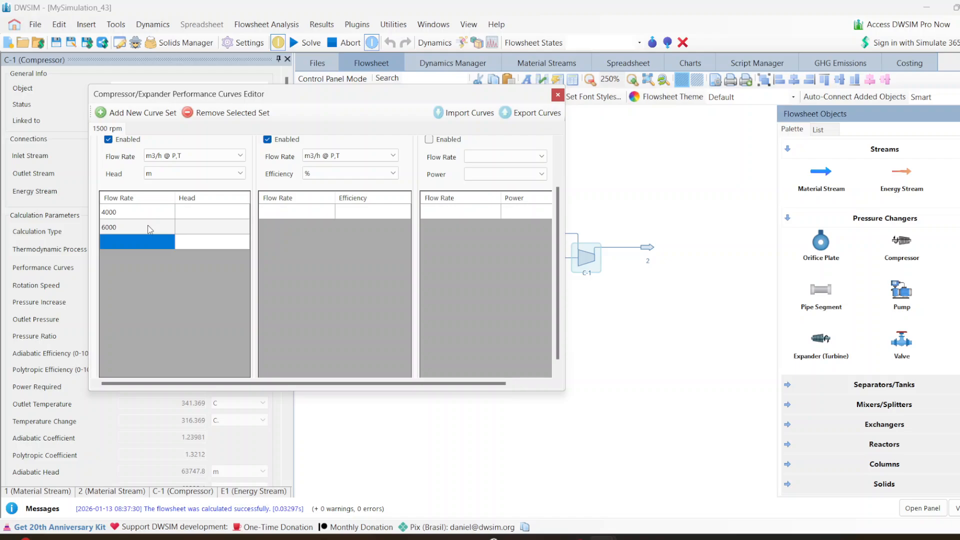
text(8000)
key(Return)
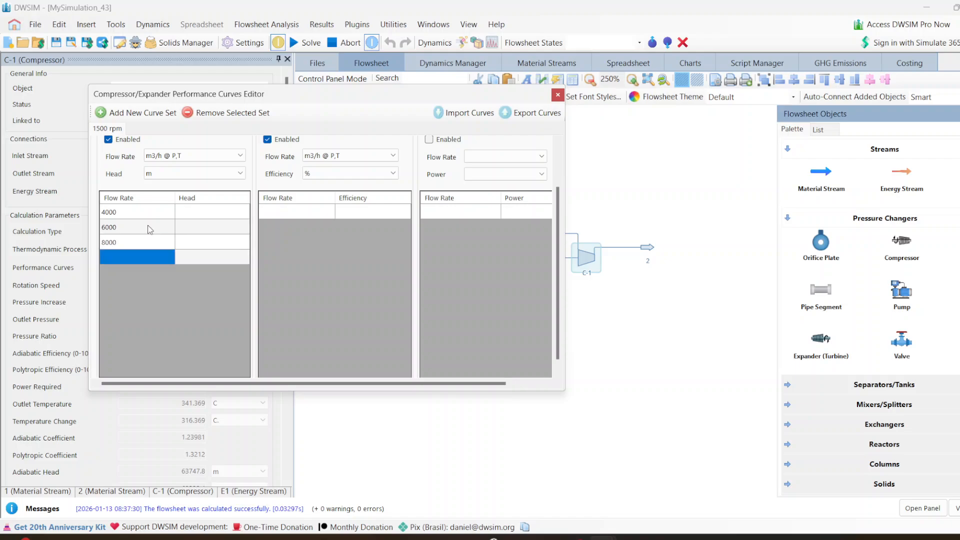
text(105)
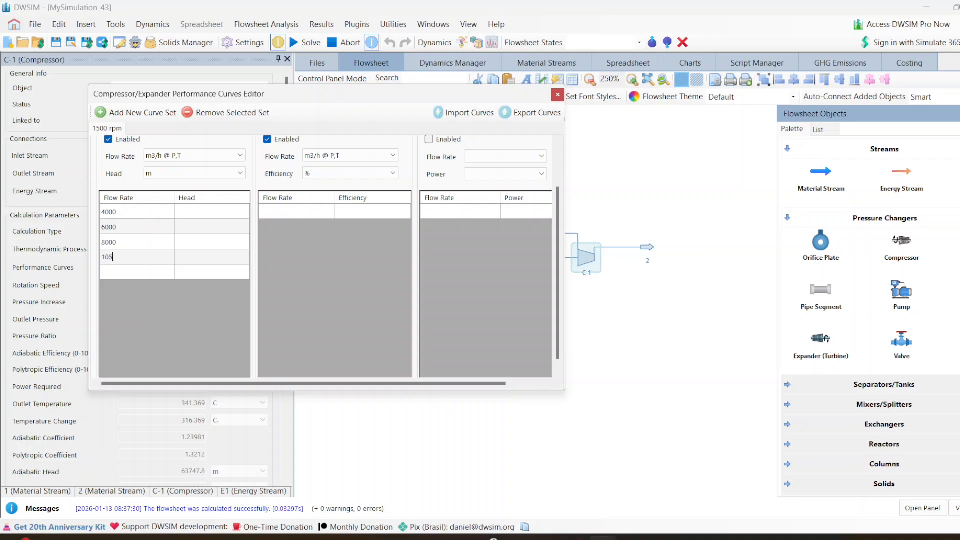
text(00)
key(Return)
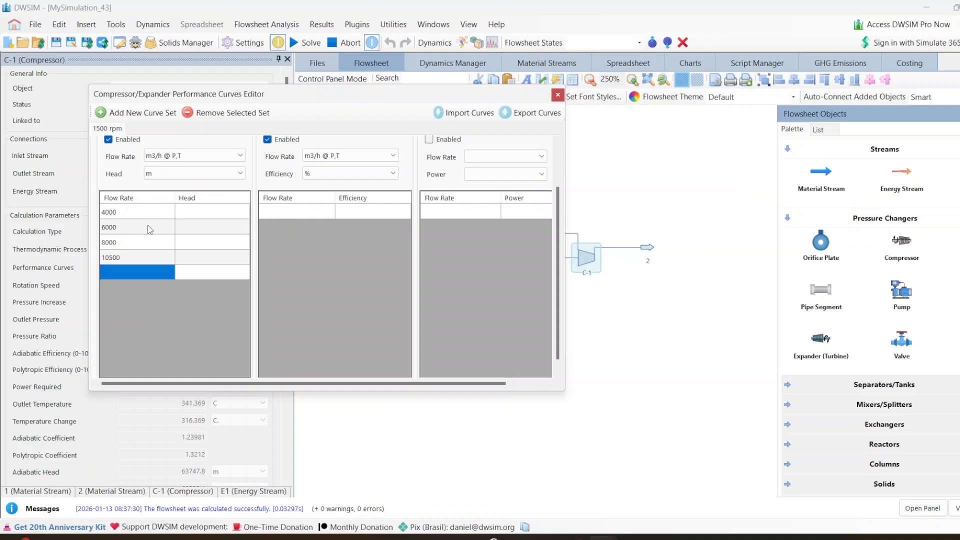
text(12000)
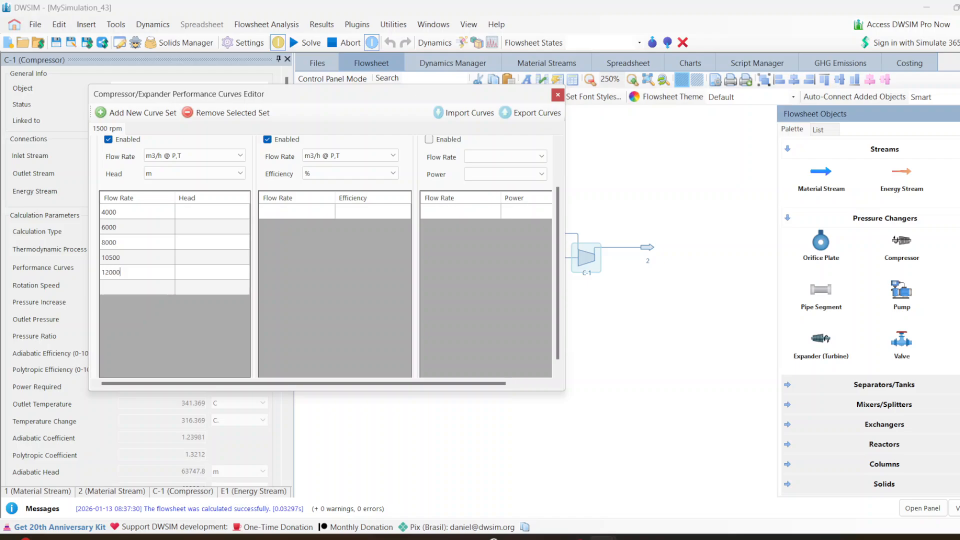
key(Return)
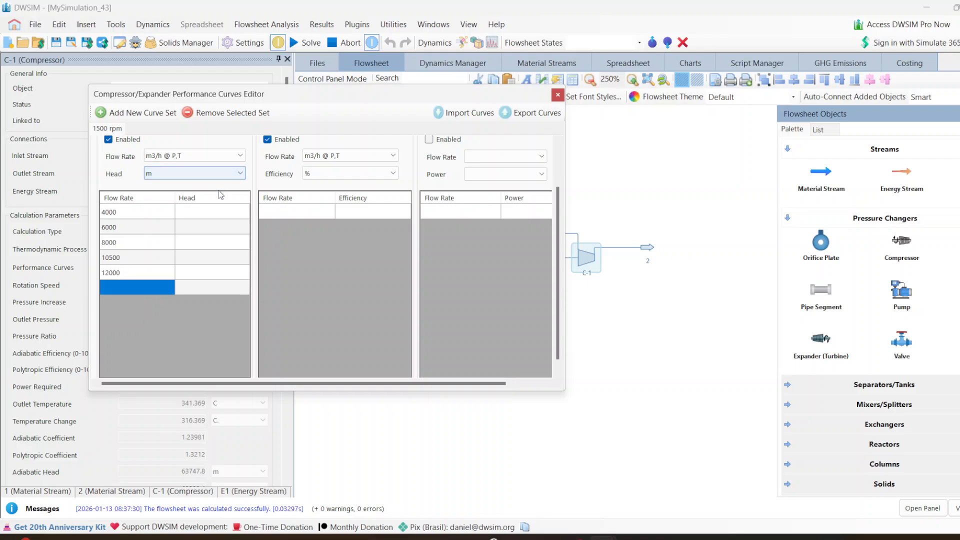
- Enter heads of 40000, 50000, 60000, 45000 and 35000 m for the head curve's five flow rates, in order
click(213, 214)
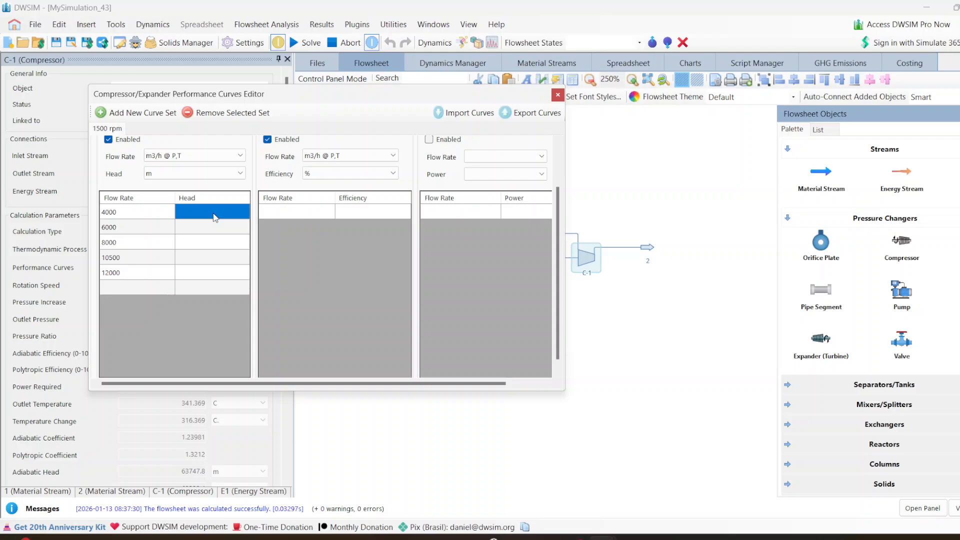
text(4)
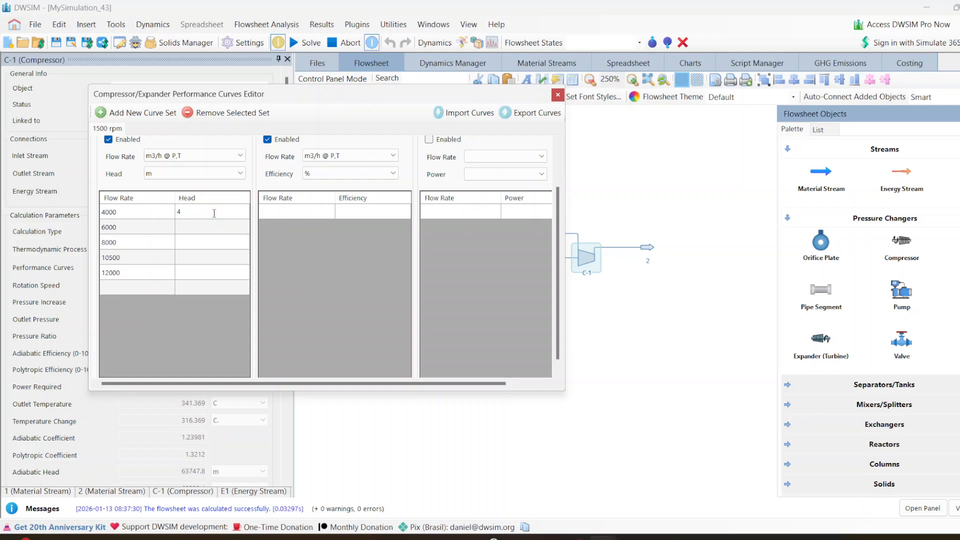
text(0000)
key(Return)
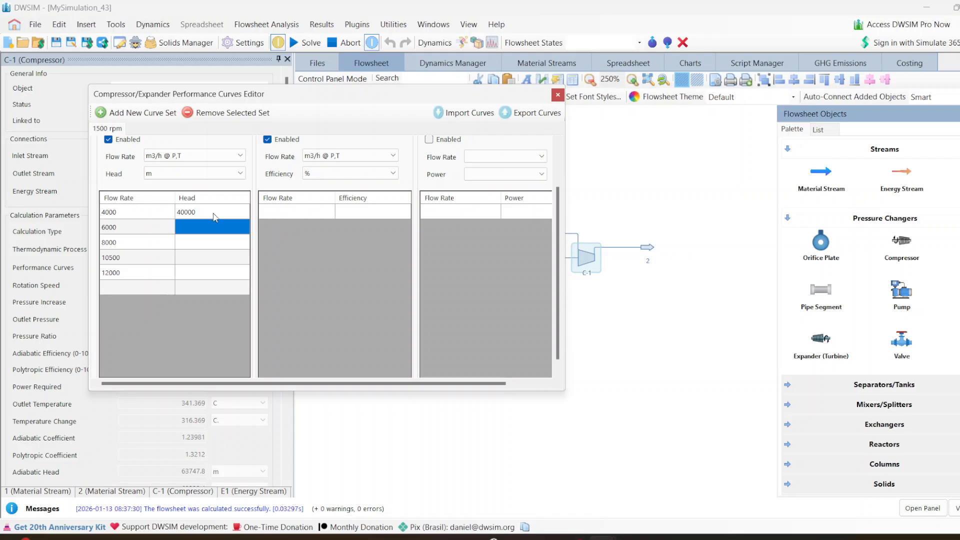
text(500000)
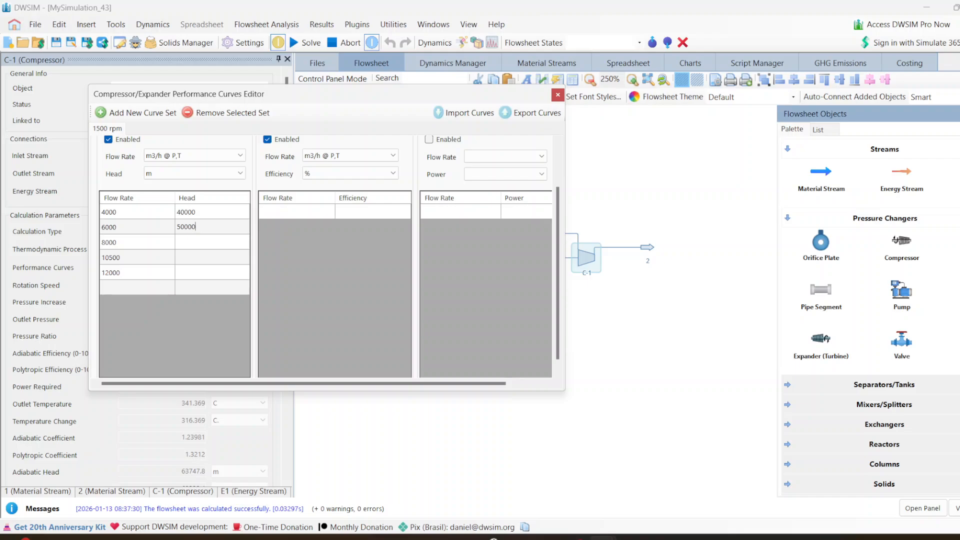
key(Return)
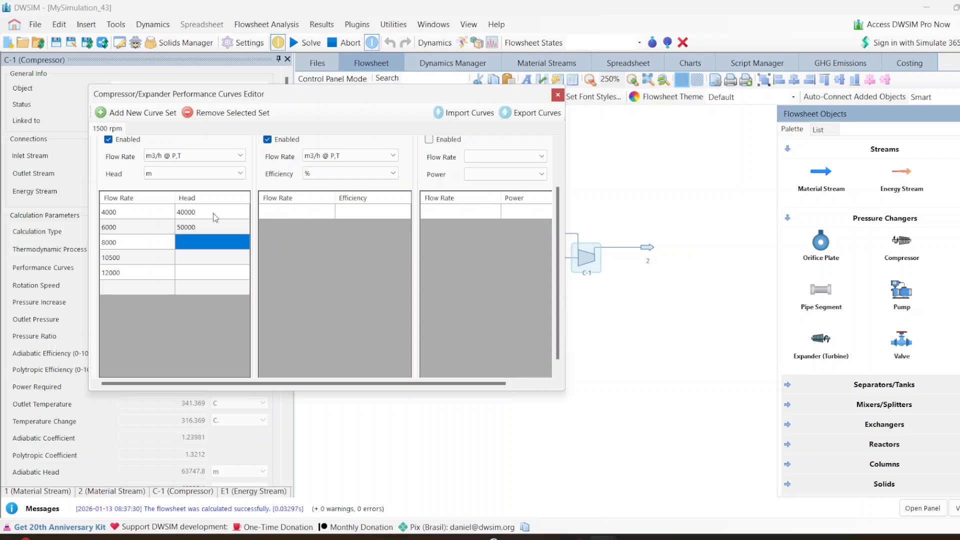
text(6)
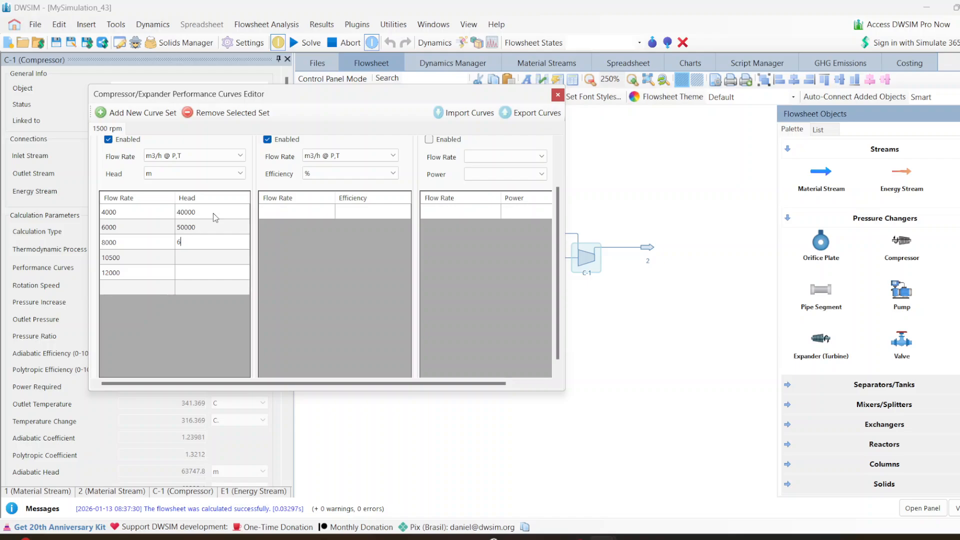
text(0000)
key(Return)
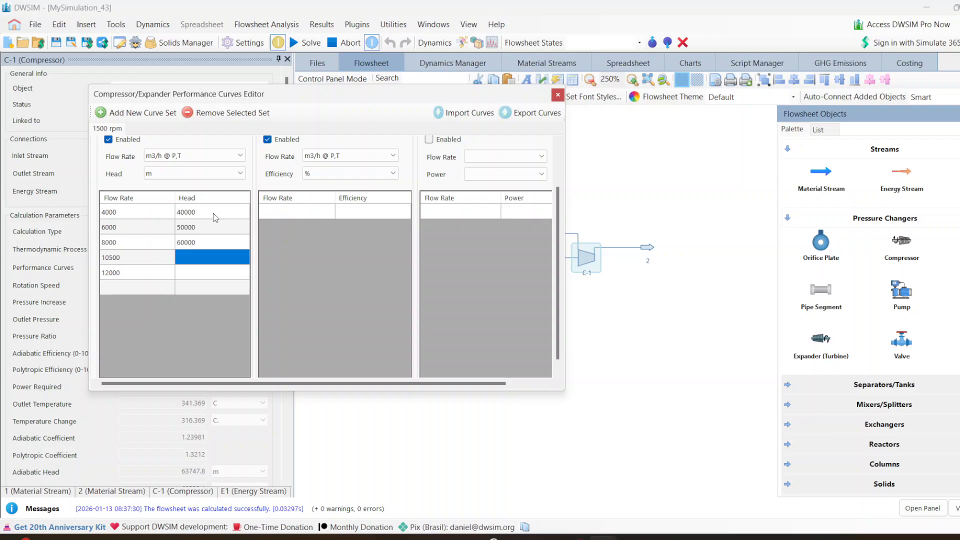
text(45000)
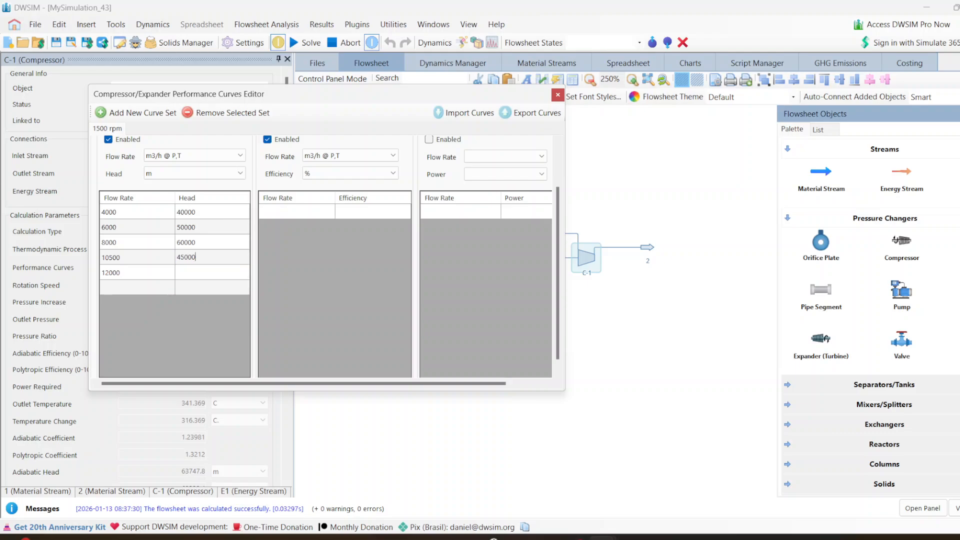
key(Return)
text(35000)
key(Return)
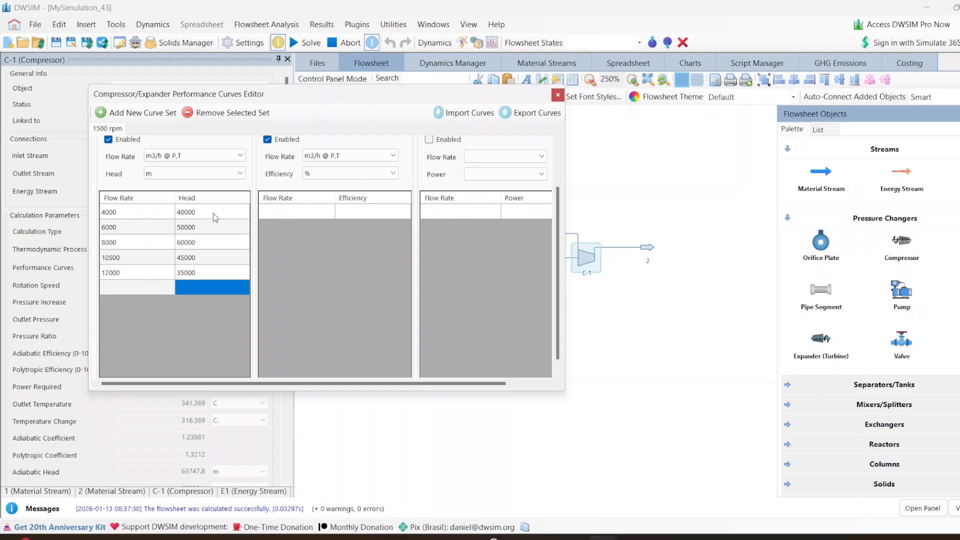
- Fill the efficiency curve's flow rates with 4000, 6000, 8000, 10500 and 12000 m3/h
click(288, 212)
text(4000)
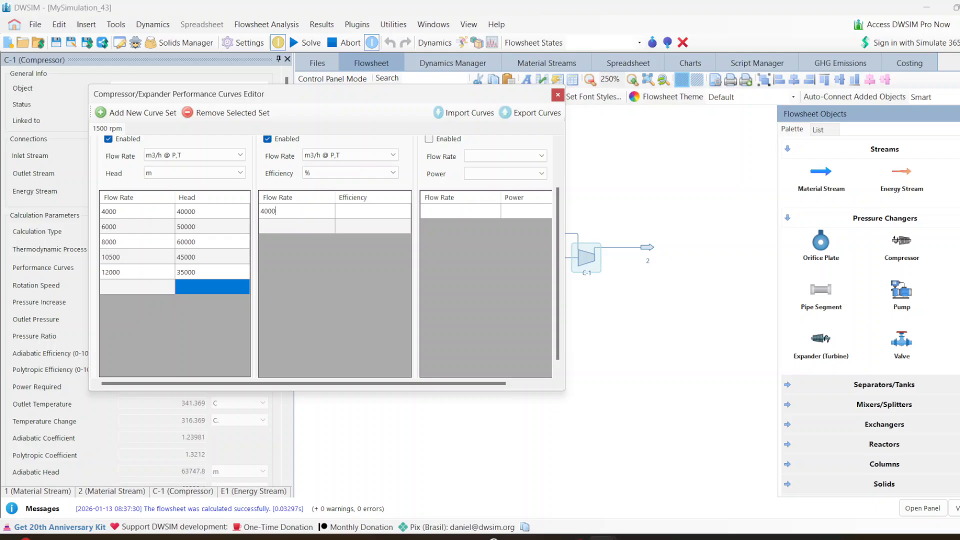
key(Return)
text(6000)
key(Return)
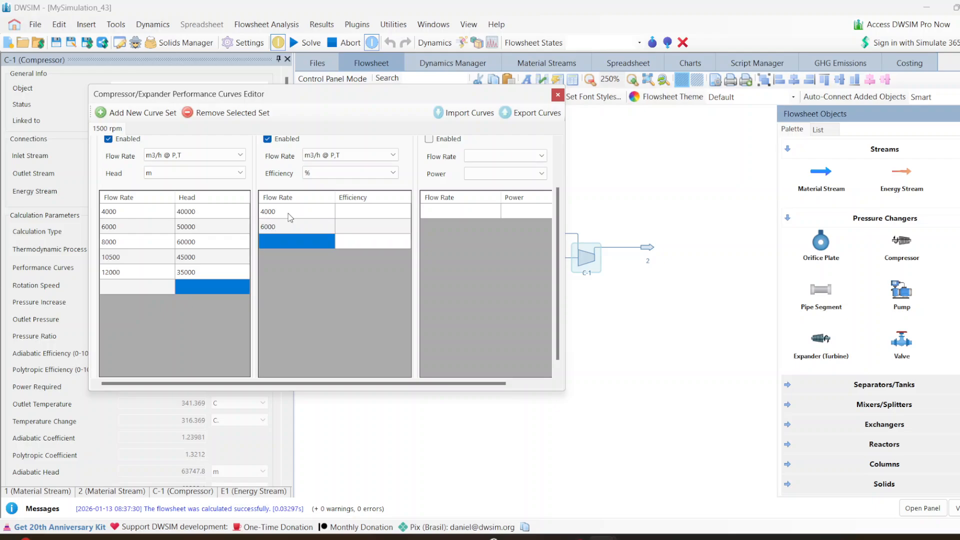
text(8000)
key(Return)
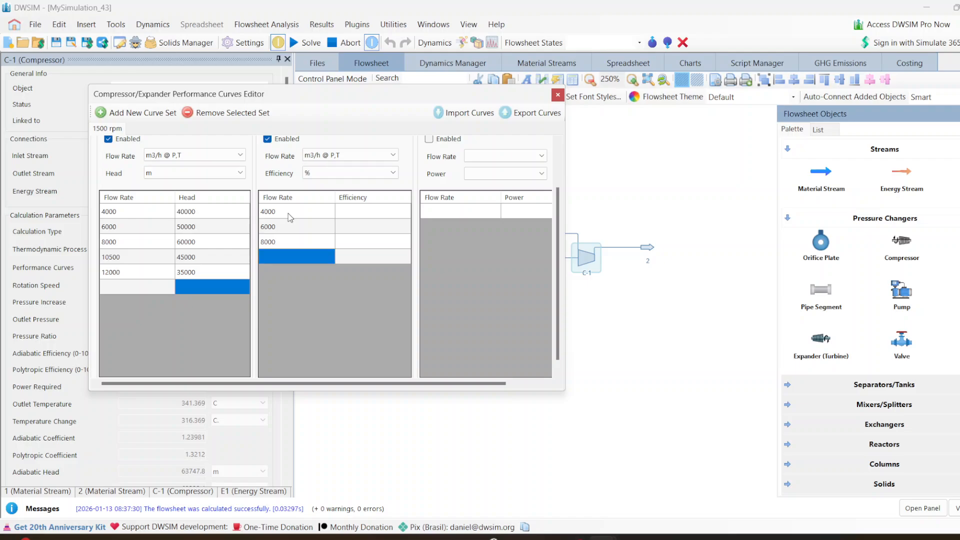
text(10500)
key(Return)
text(12000)
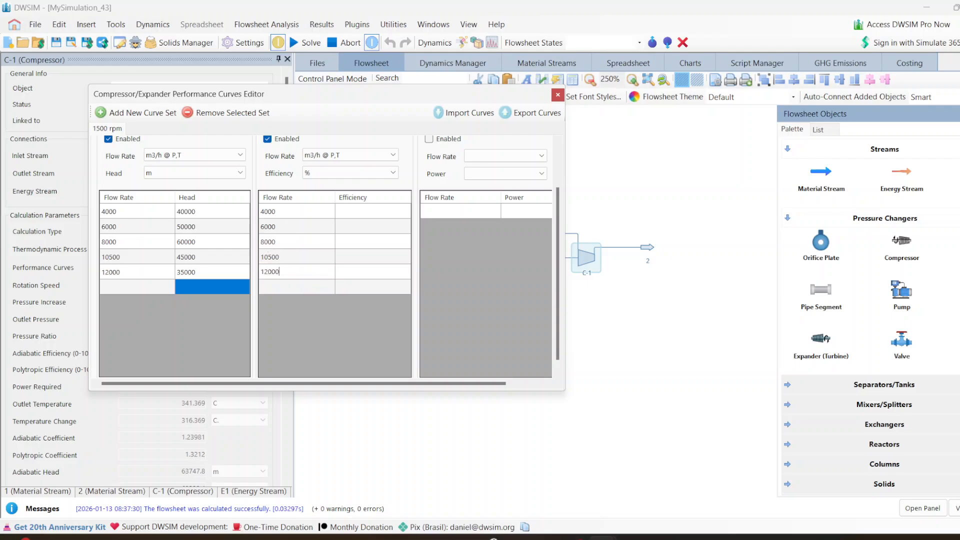
key(Return)
- Enter efficiencies of 68, 70, 78, 65 and 50 % for the efficiency curve's five flow rates, in order
click(366, 215)
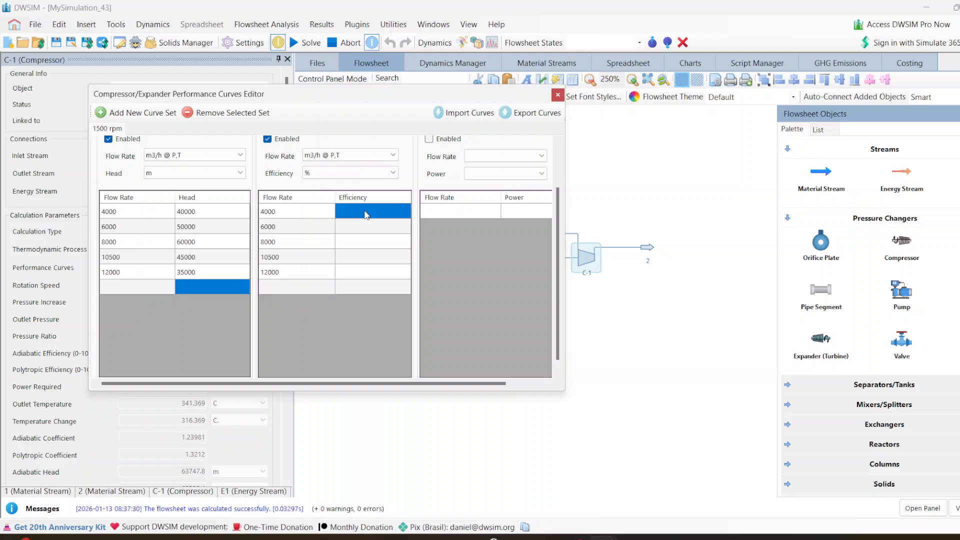
text(68)
key(Return)
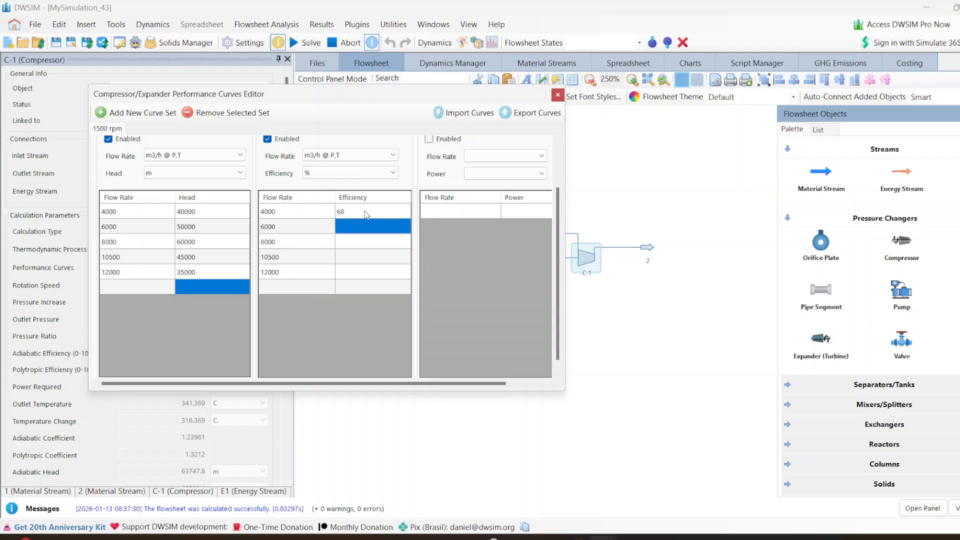
text(70)
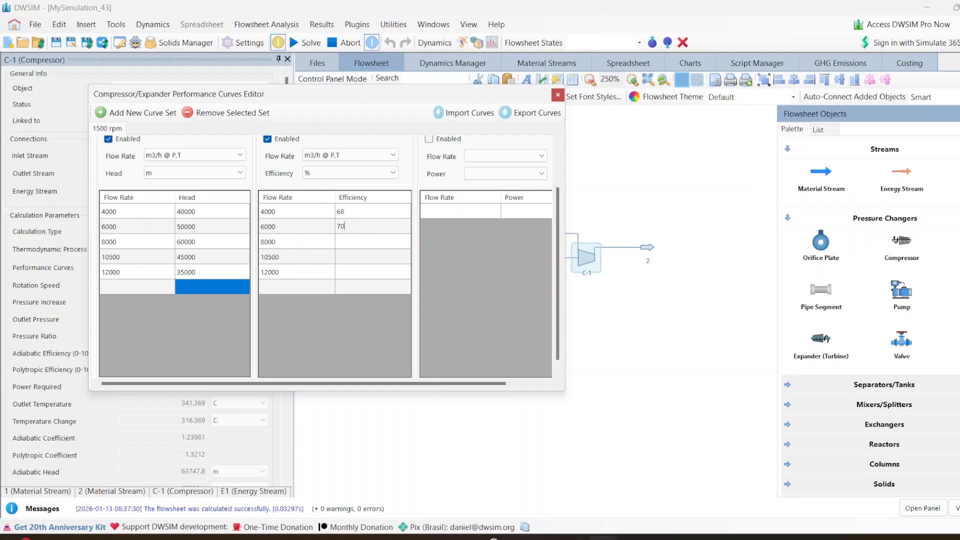
key(Return)
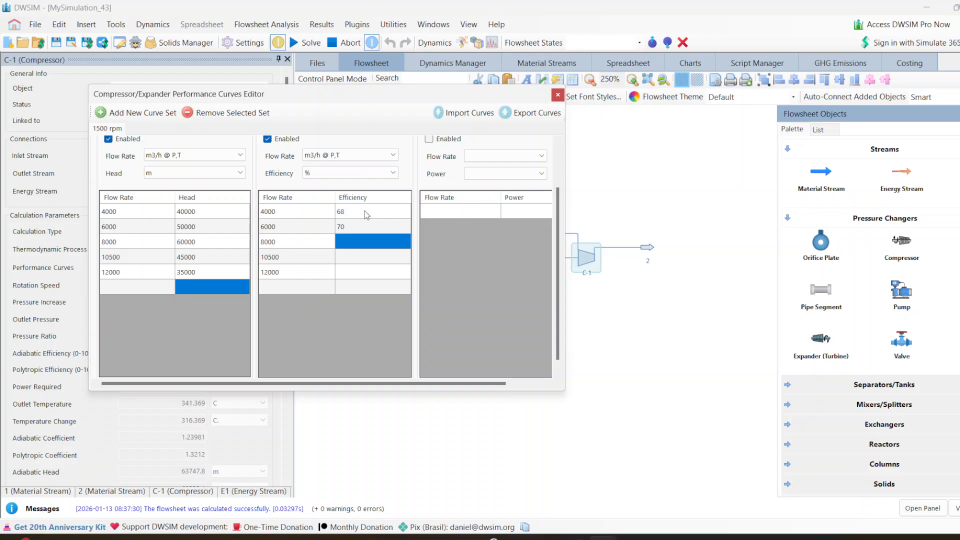
text(78)
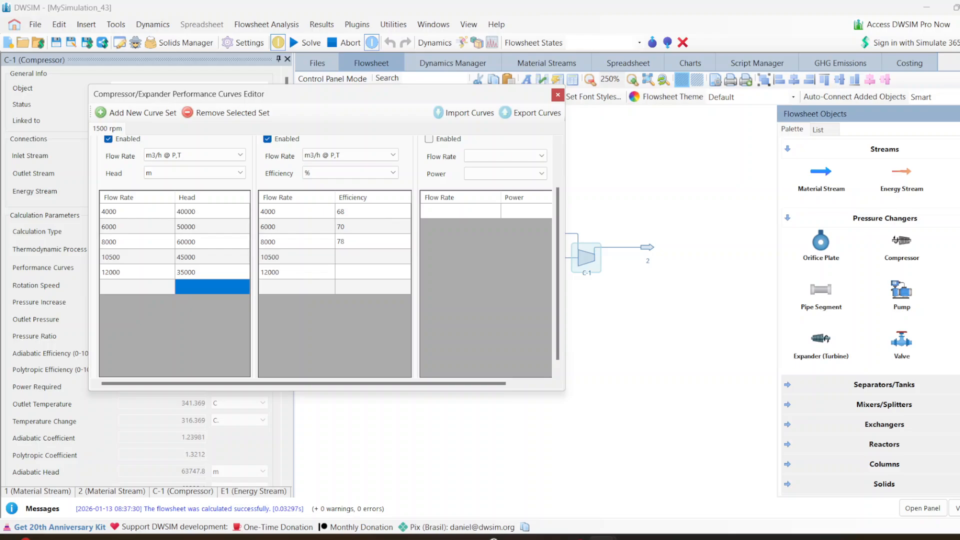
key(Return)
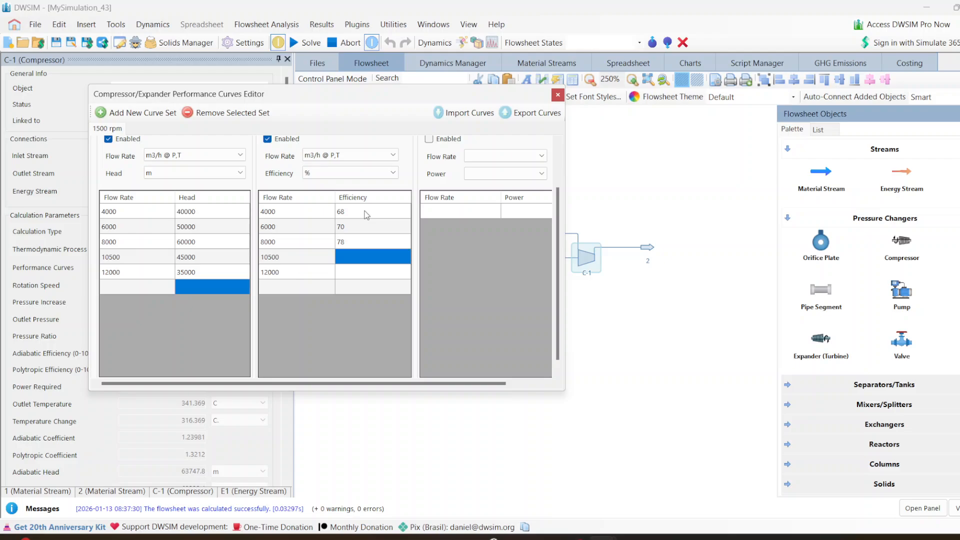
text(65)
key(Return)
text(50)
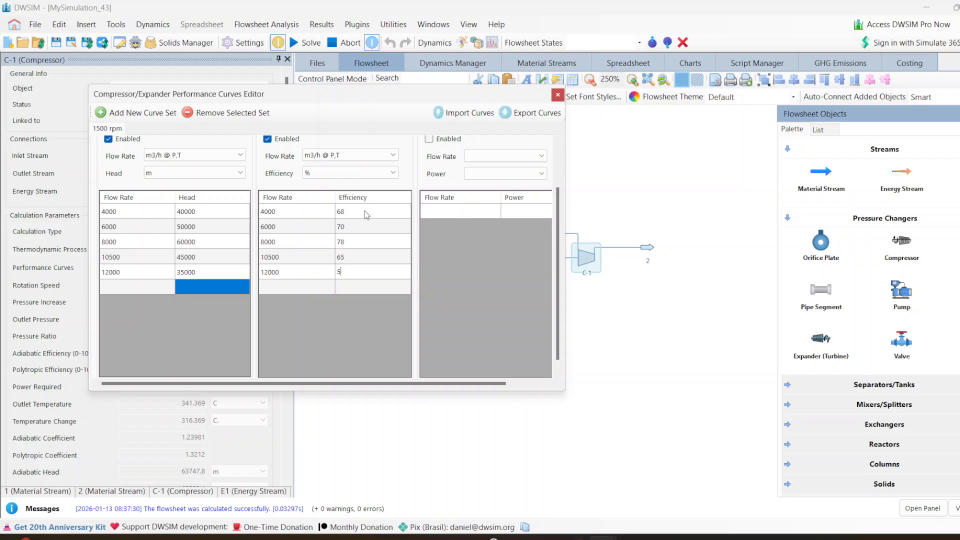
key(Return)
click(349, 242)
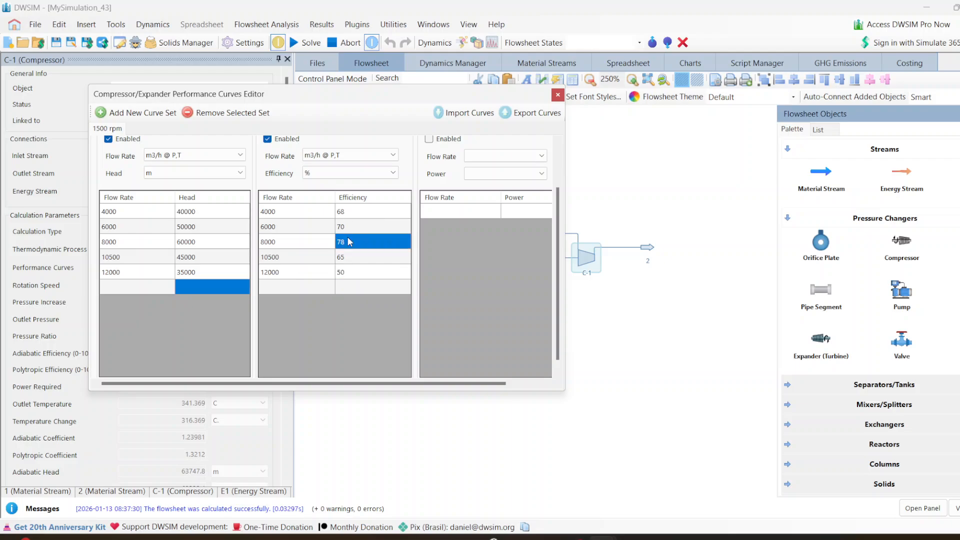
- Change the efficiency curve's value at 8000 m3/h to 75 % and solve the flowsheet with the updated performance curves
text(75)
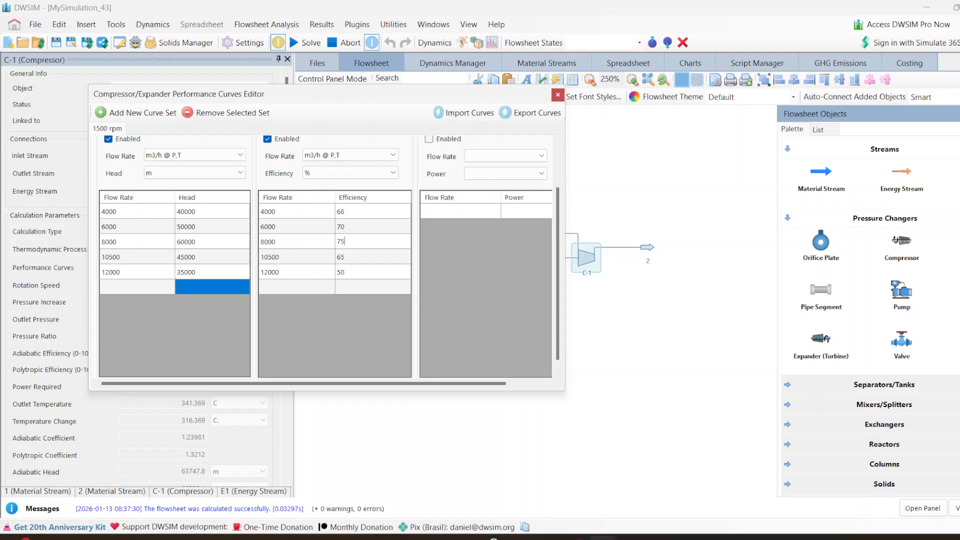
key(Return)
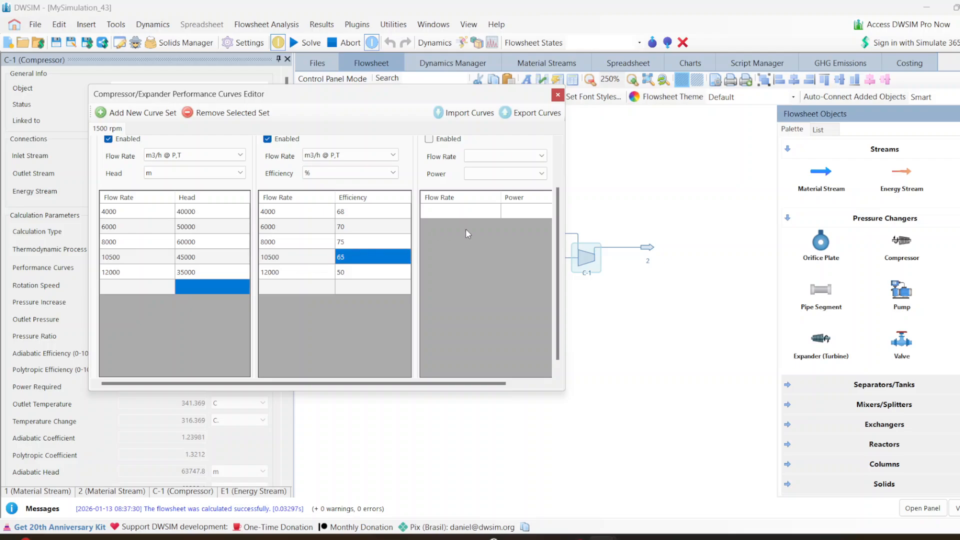
click(558, 94)
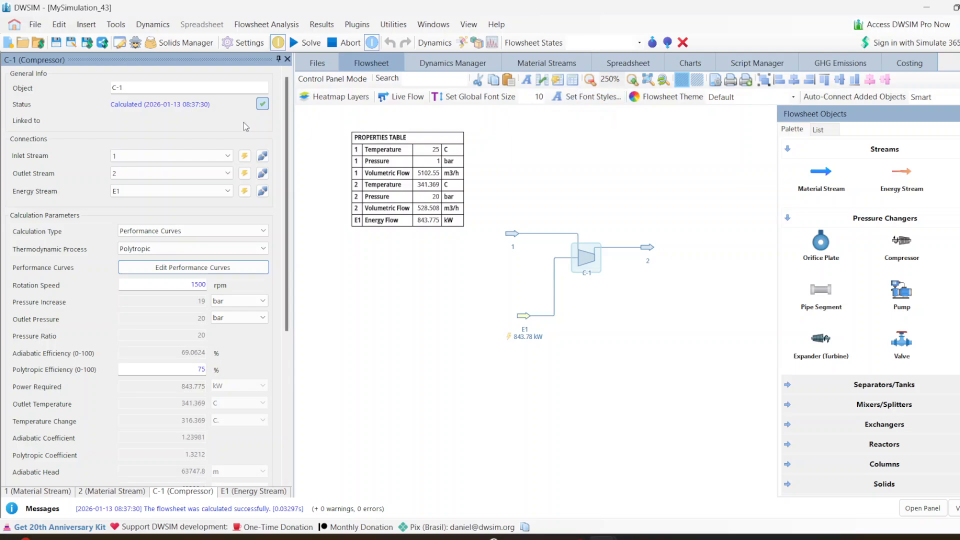
click(310, 44)
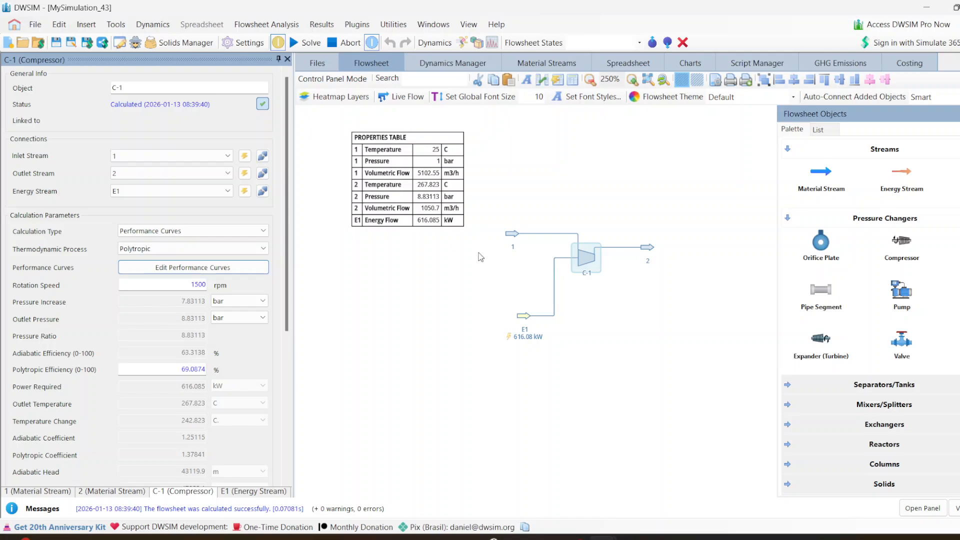
- Set inlet stream 1's volumetric flow to 8000 m3/h and recalculate the flowsheet
click(517, 236)
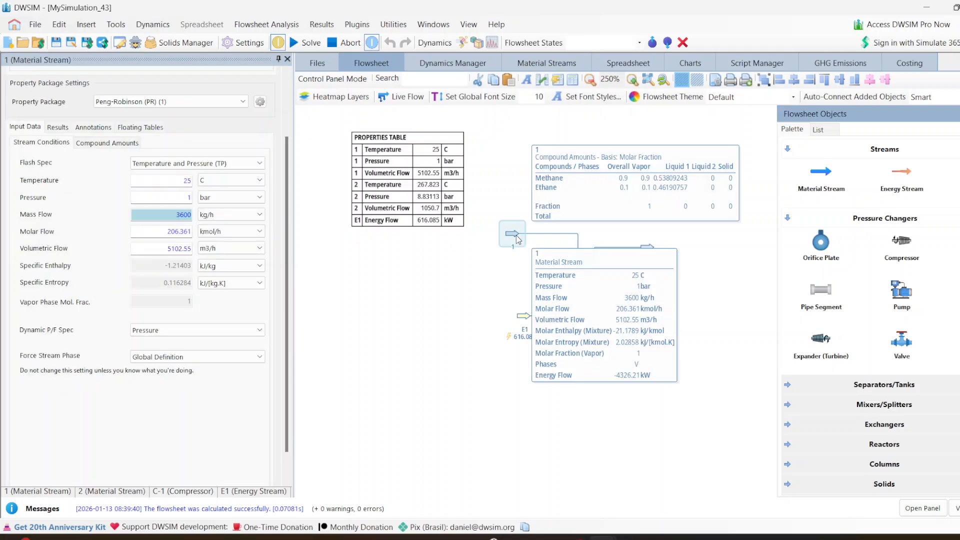
scroll(175, 247, down, 1)
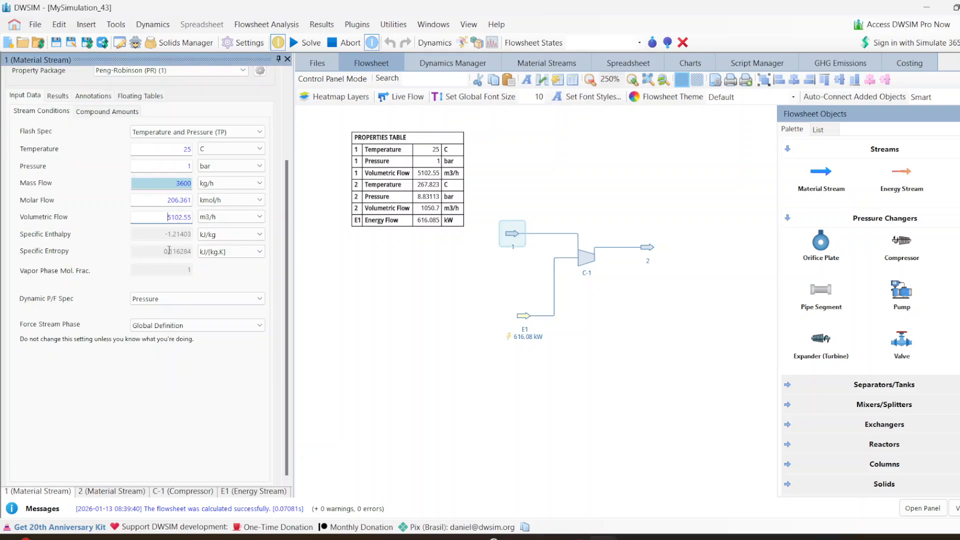
double_click(172, 216)
text(8)
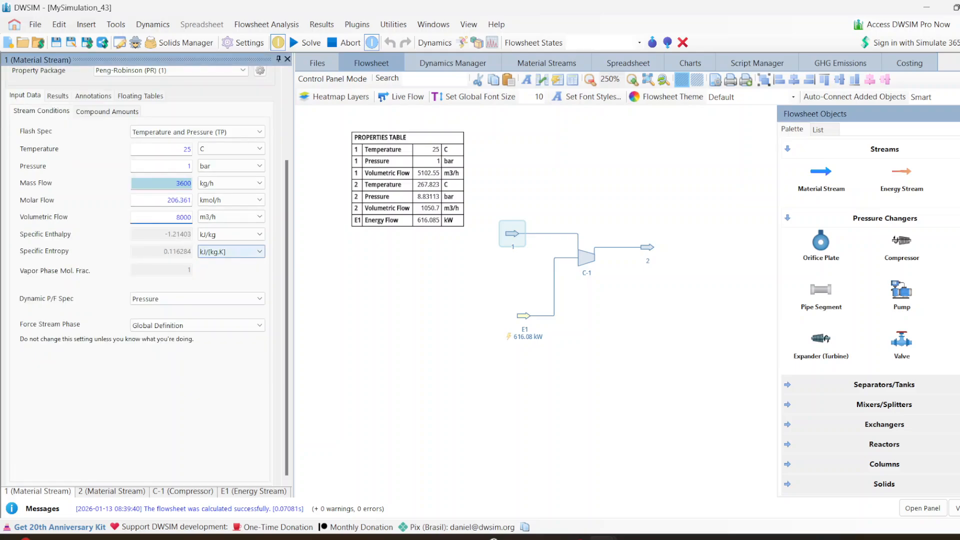
text(000)
key(Return)
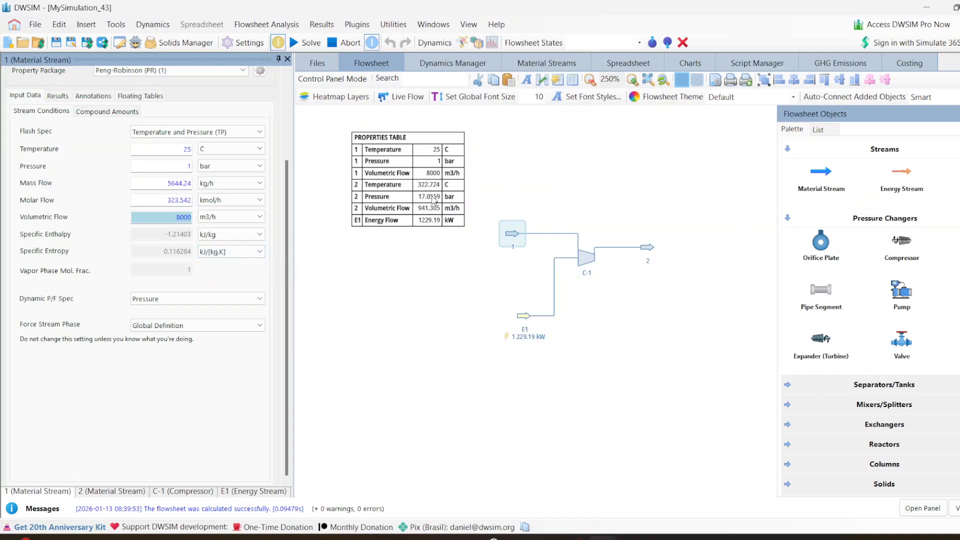
- Recalculate with inlet stream 1's volumetric flow at 6000 and 10000 m3/h, checking the compressor's results for the second case
click(169, 221)
key(Return)
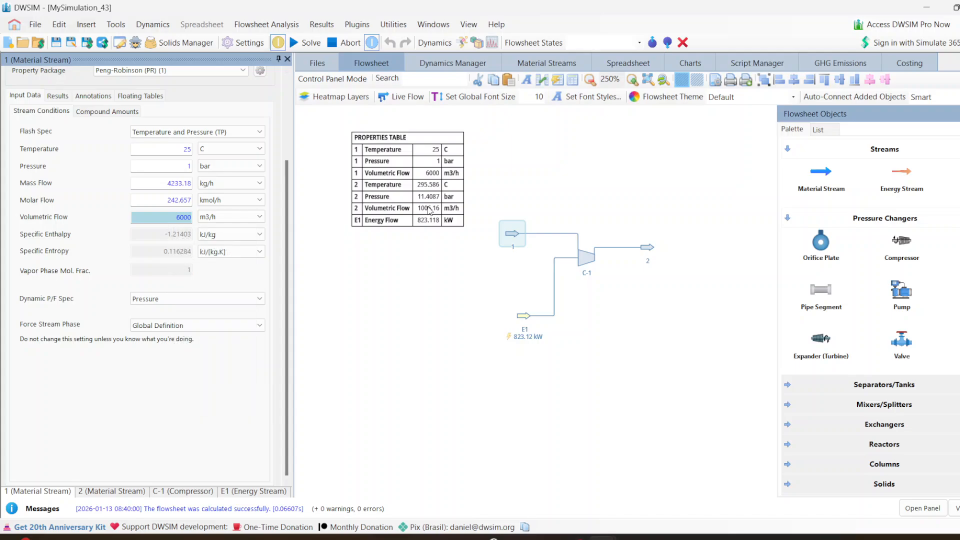
mouse_move(520, 323)
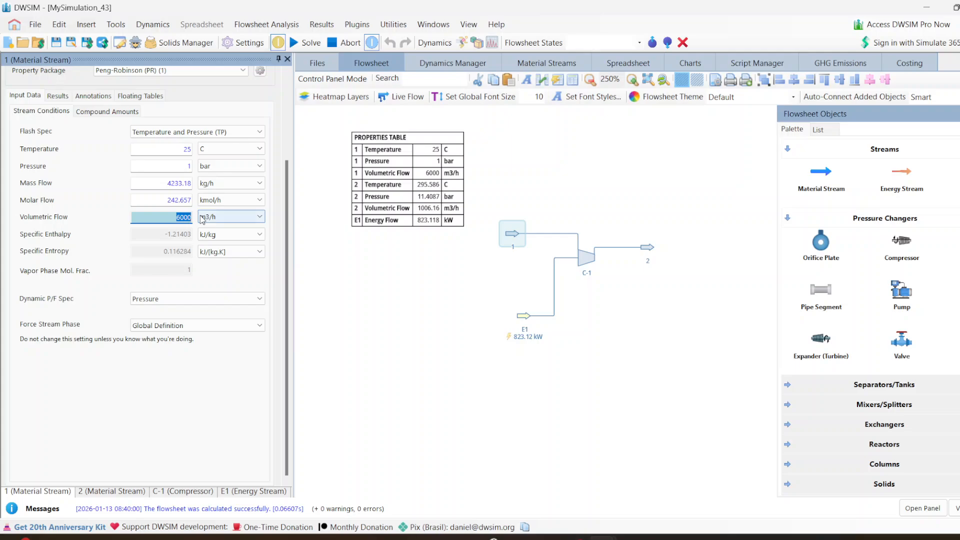
text(10000)
key(Return)
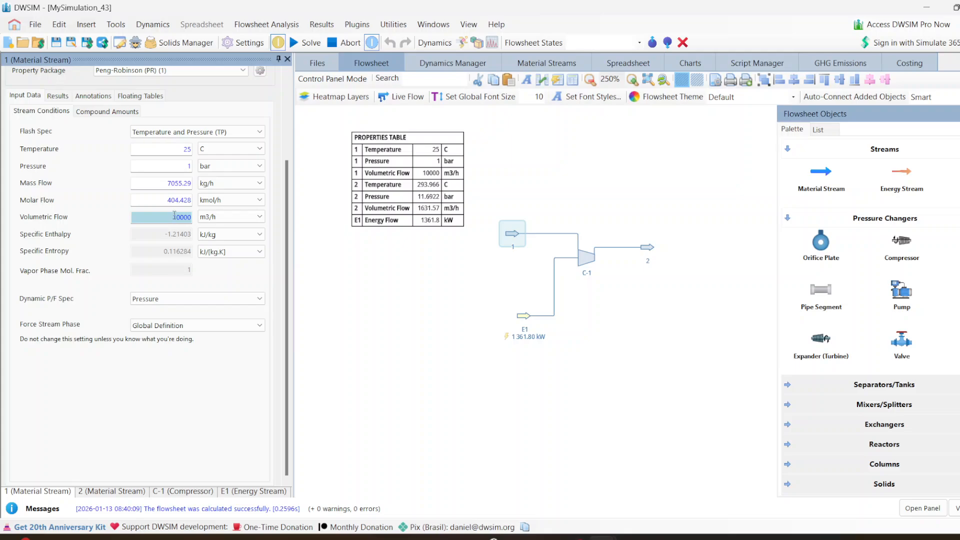
click(583, 258)
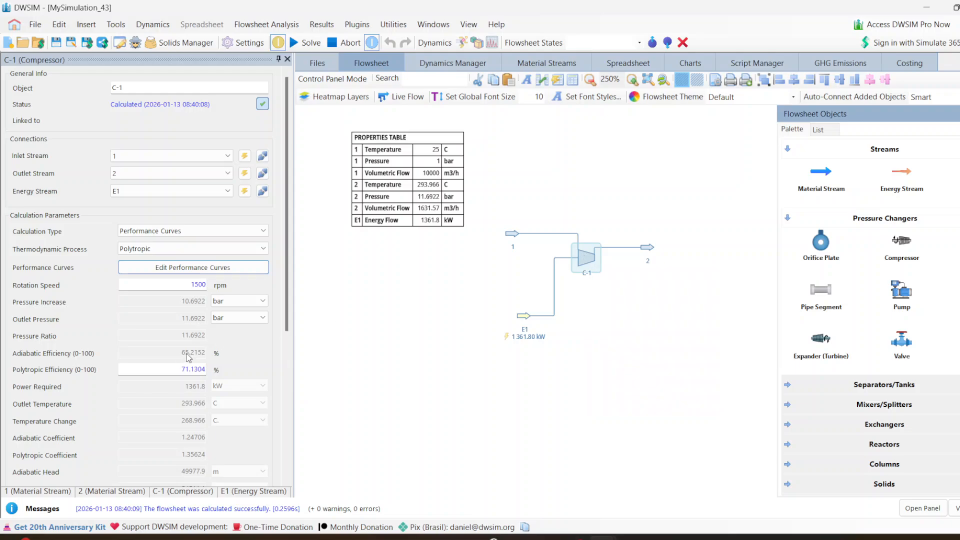
- Set inlet stream 1's volumetric flow to 2000 m3/h, below the curves' flow range, and recalculate
click(511, 237)
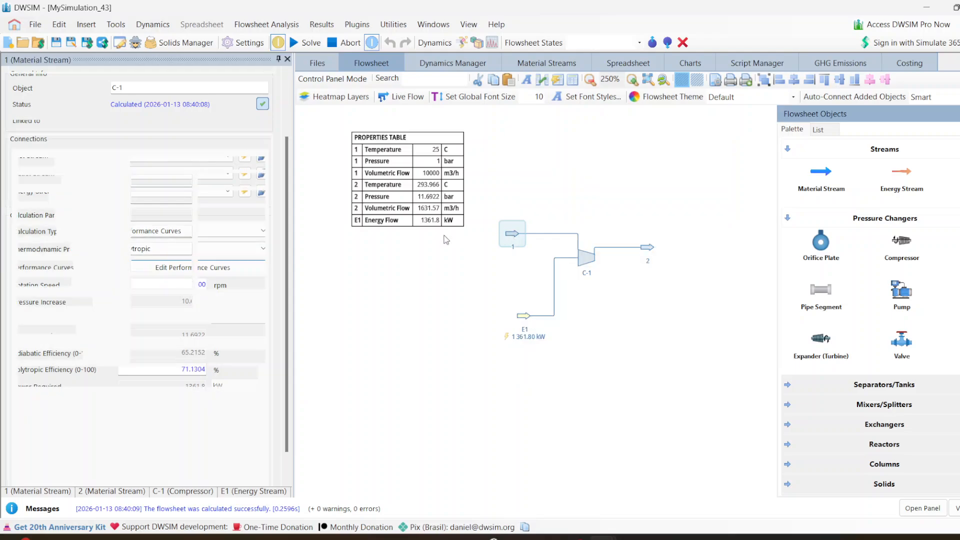
drag(164, 249, 193, 250)
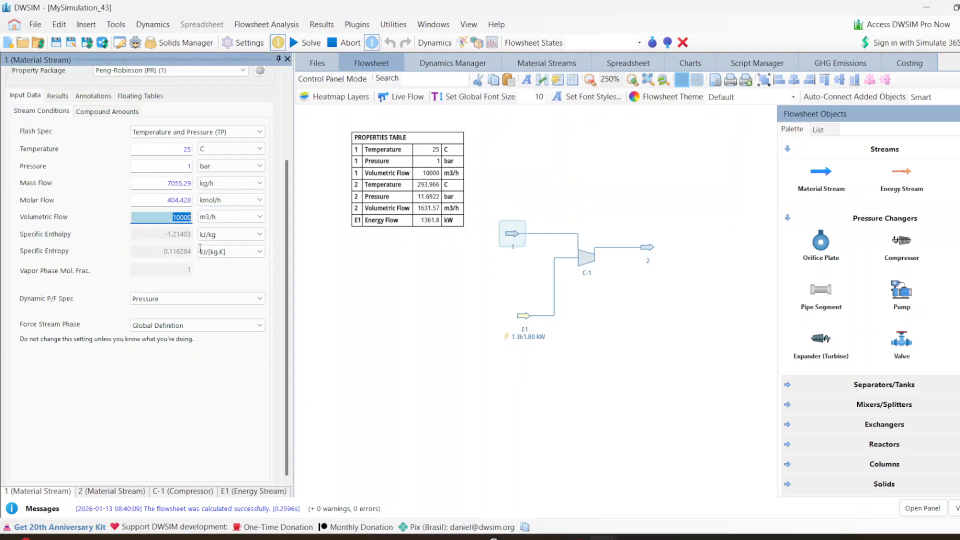
text(2)
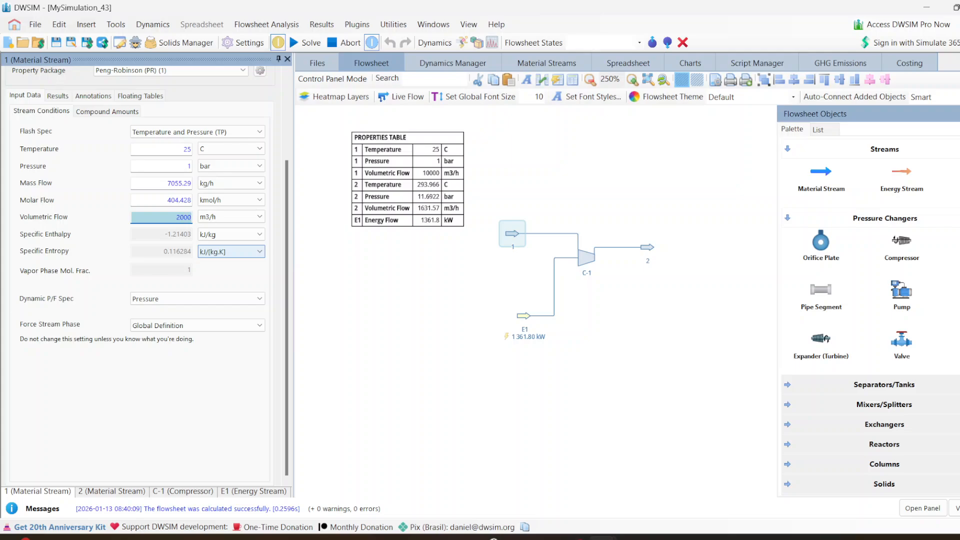
text(000)
key(Return)
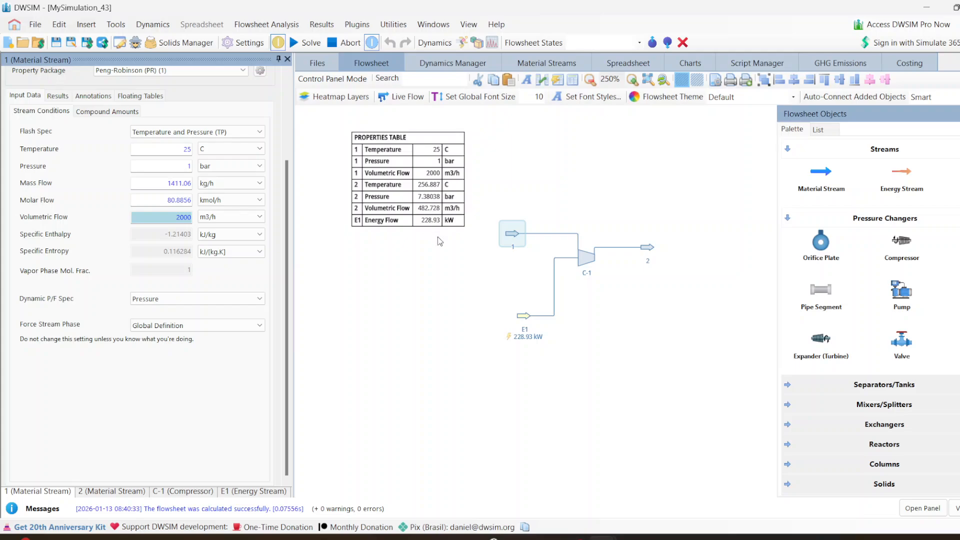
- Switch compressor C-1's calculation type to Outlet Pressure and set the outlet pressure to 20 bar
click(583, 257)
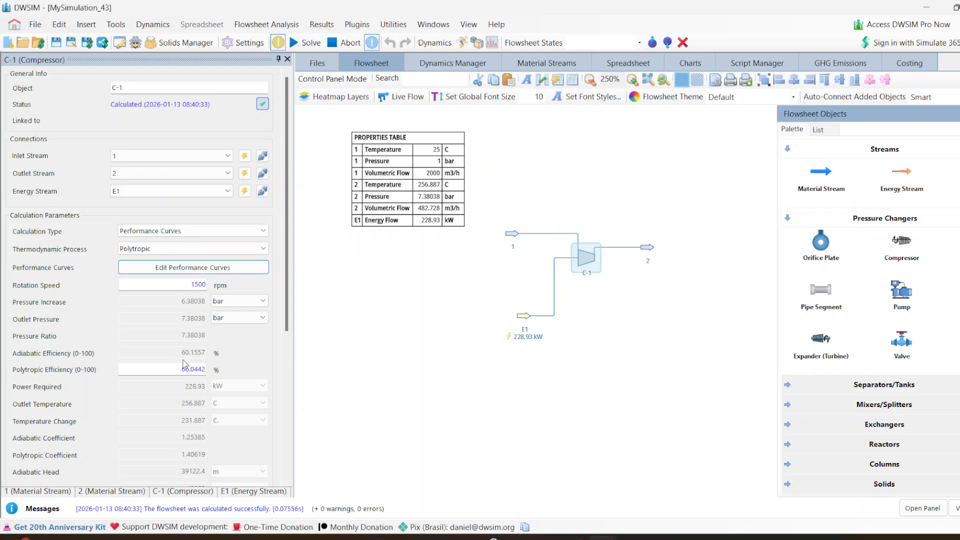
click(203, 238)
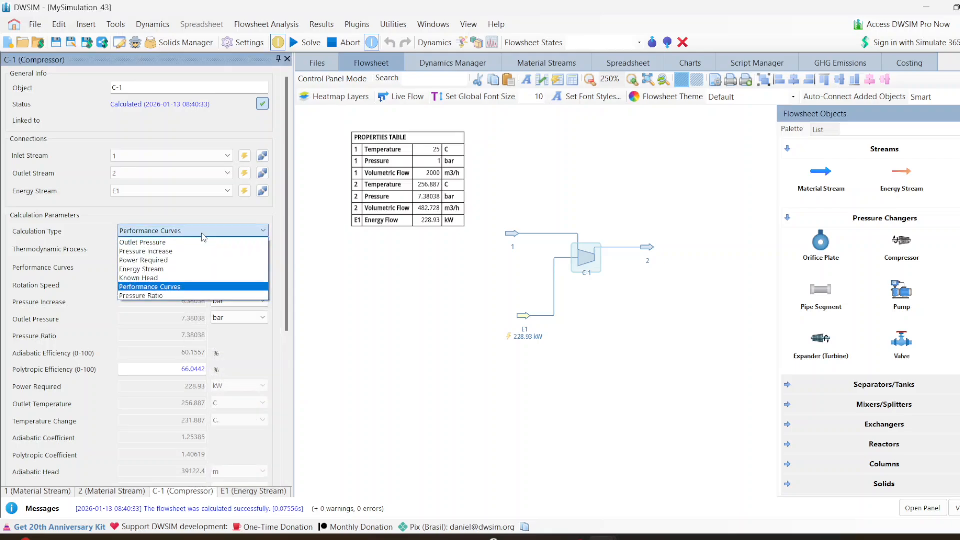
click(131, 243)
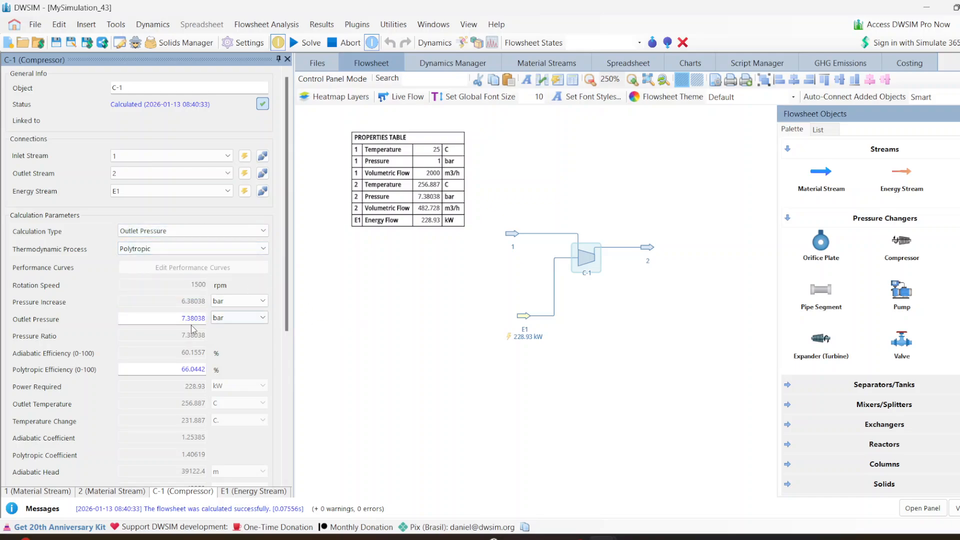
drag(175, 319, 233, 315)
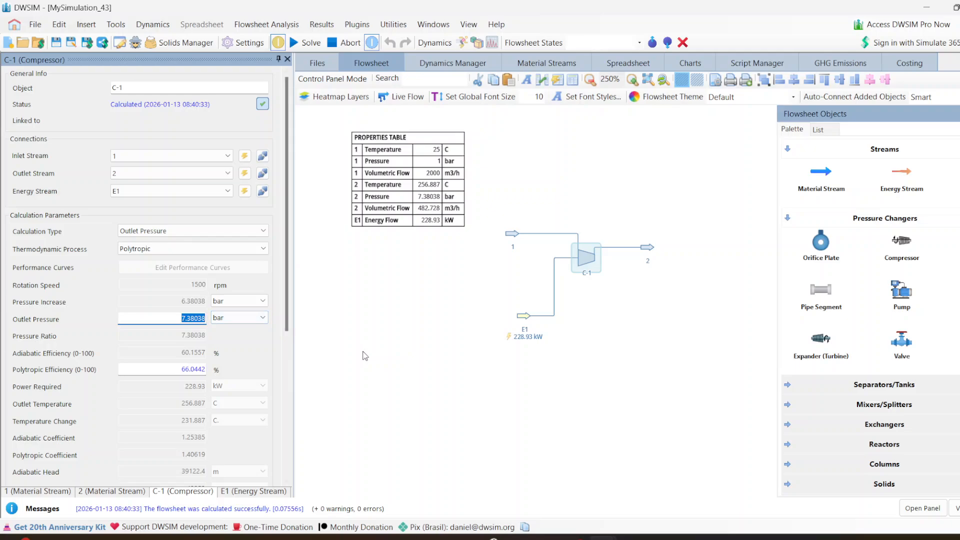
text(20)
key(Return)
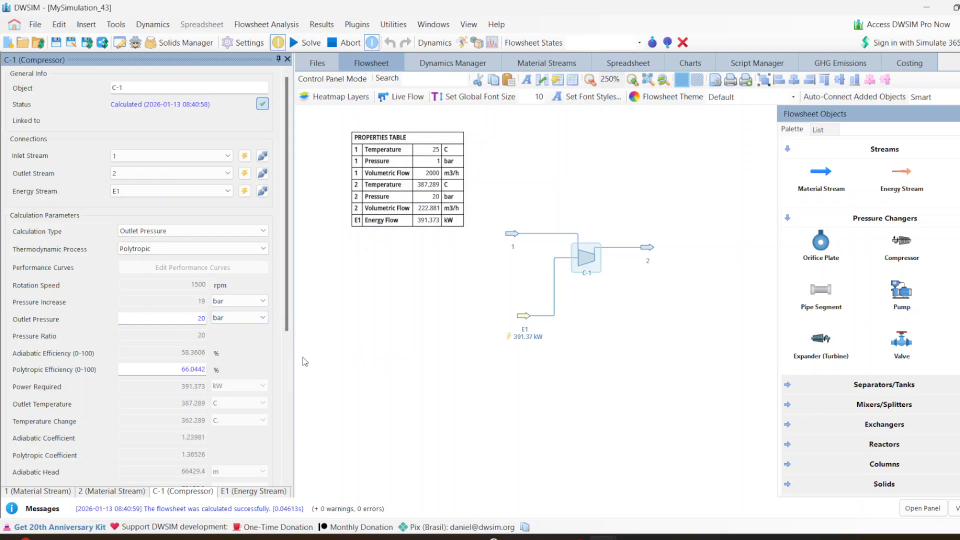
- Set the compressor's polytropic efficiency to 75 %
drag(182, 371, 229, 372)
text(75)
key(Return)
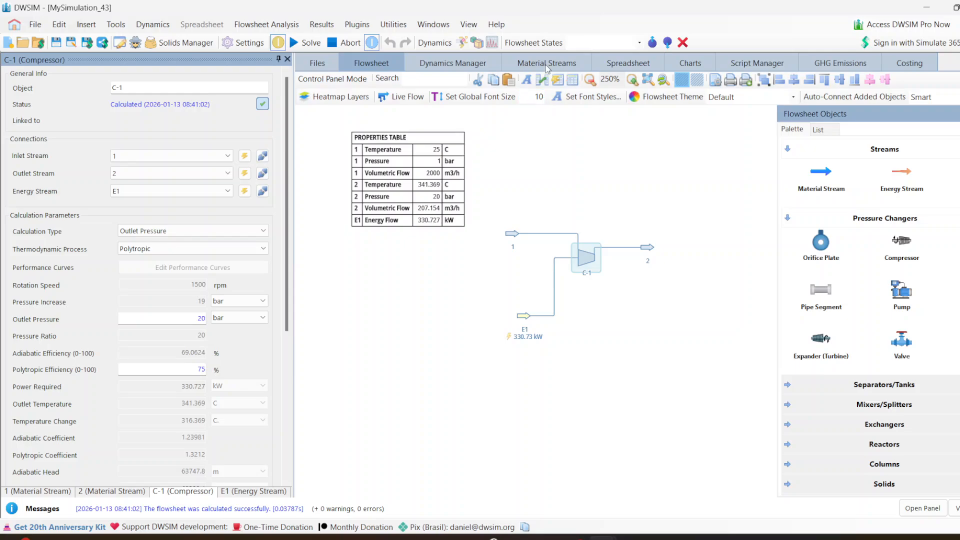
- In the flowsheet's spreadsheet, label cells A2 to A4 Inlet temp, Inlet Pressure and Inlet volume', and widen column A to fit
click(629, 64)
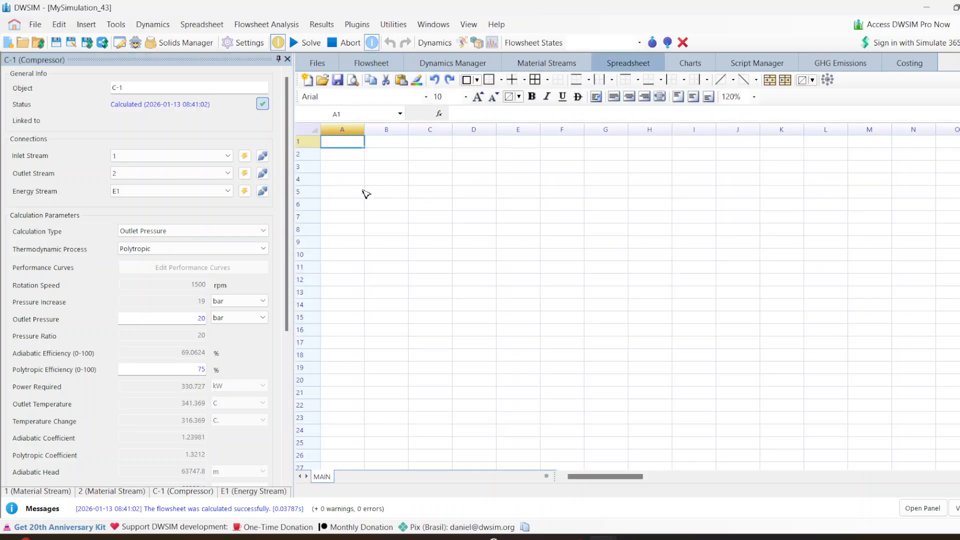
click(352, 159)
text(Inlet temp)
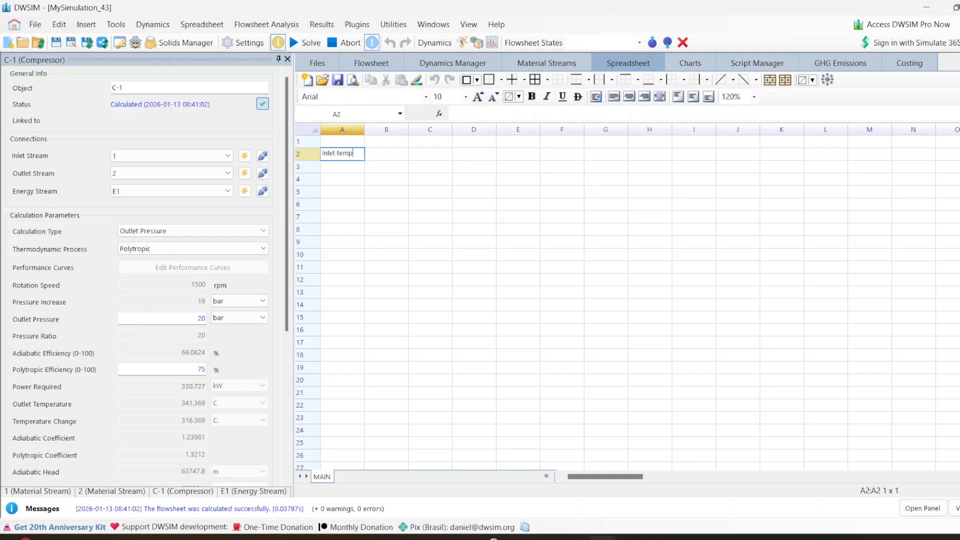
key(Return)
text(Inlet Press)
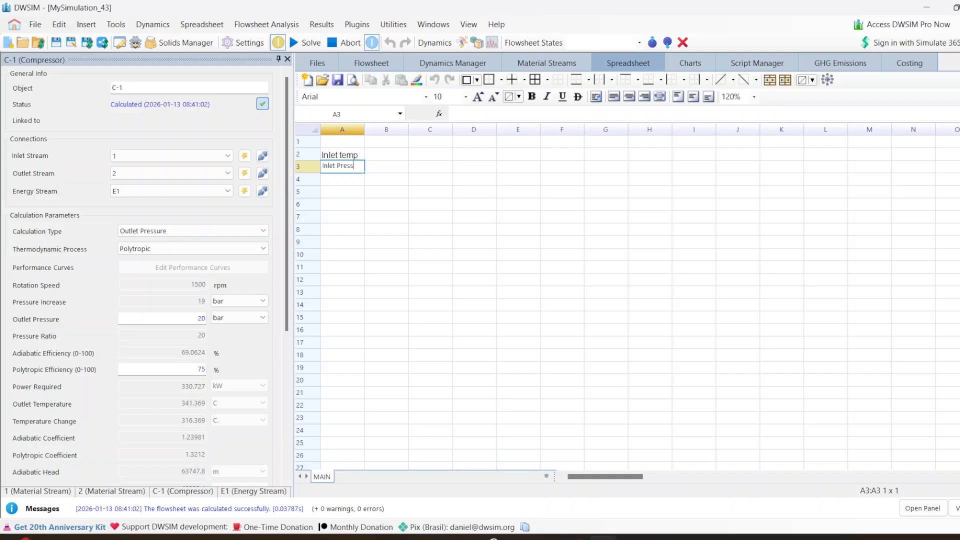
text(ure)
key(Return)
text(Inl)
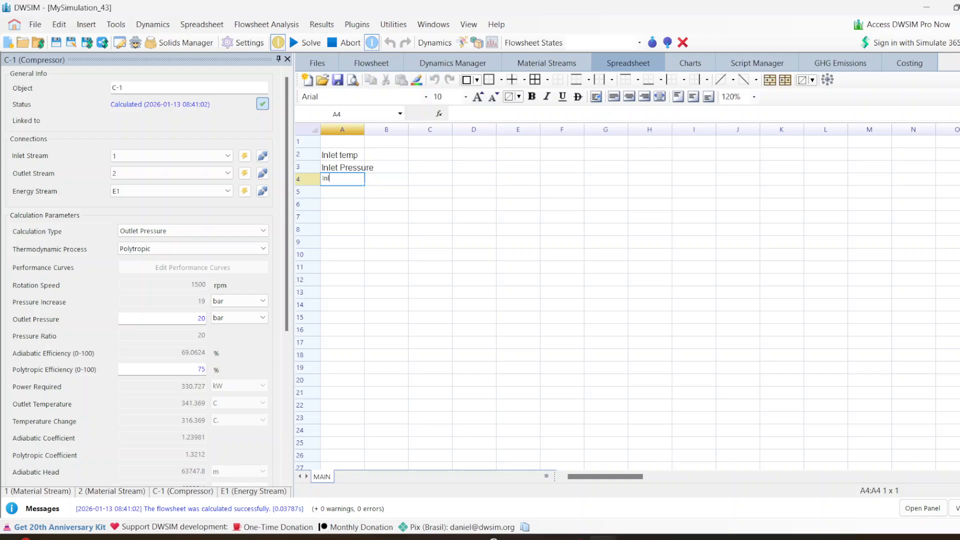
text(et volume')
drag(379, 226, 358, 255)
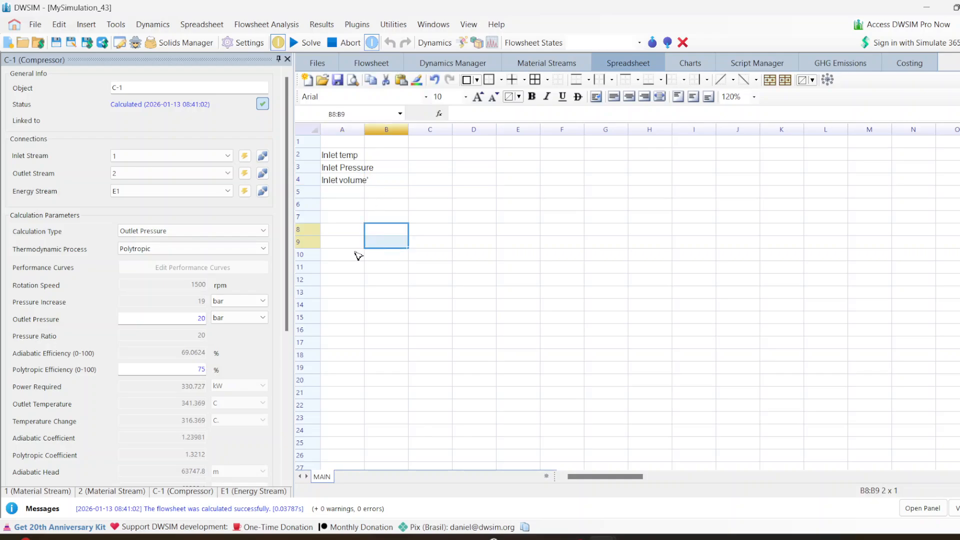
click(373, 129)
drag(364, 129, 377, 129)
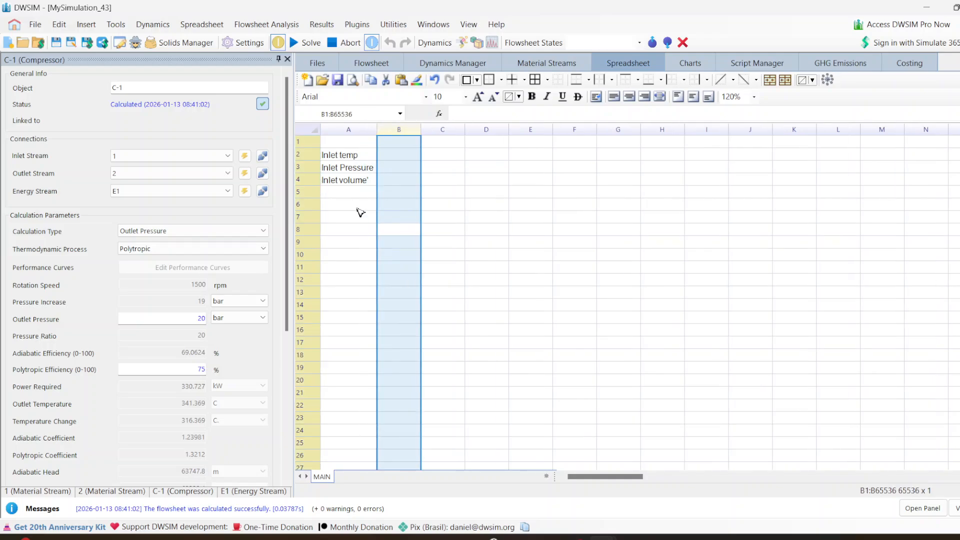
- Add the labels Outlet pressure in cell A6 and Efficiency in cell A7
click(356, 205)
text(Outlet press)
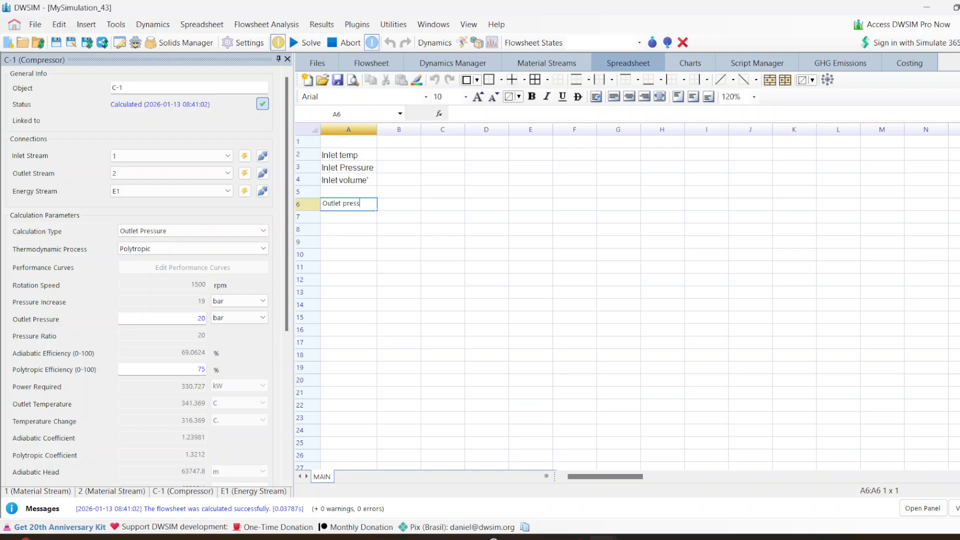
text(ure)
key(Return)
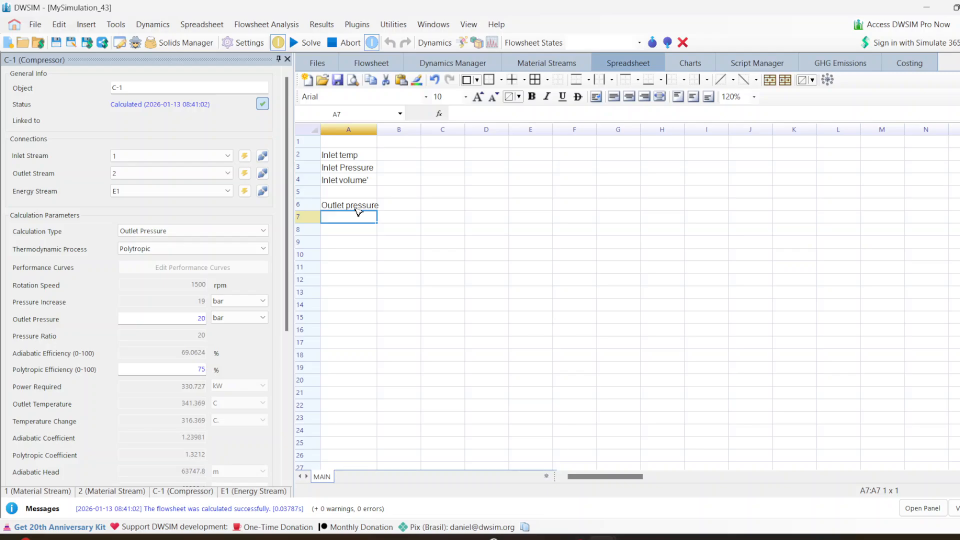
text(Efficiency)
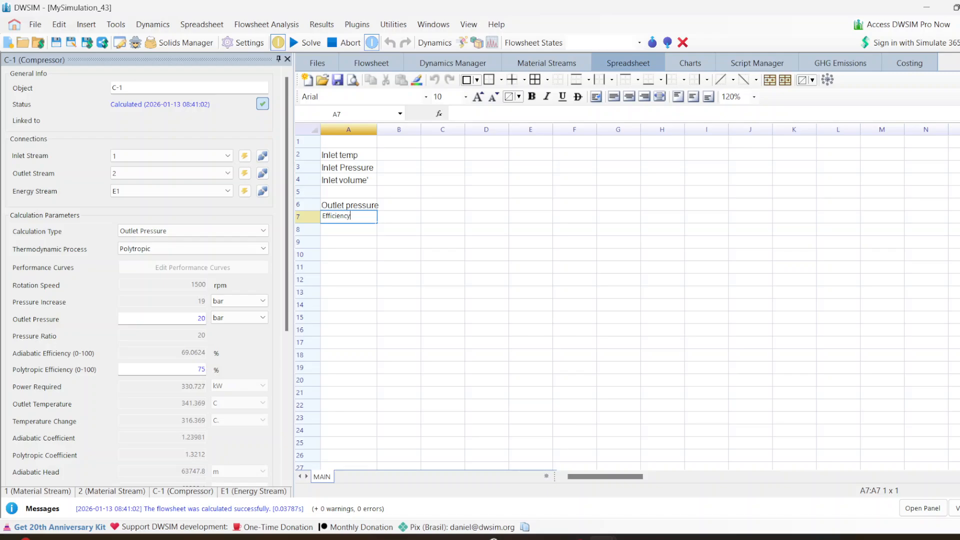
key(Return)
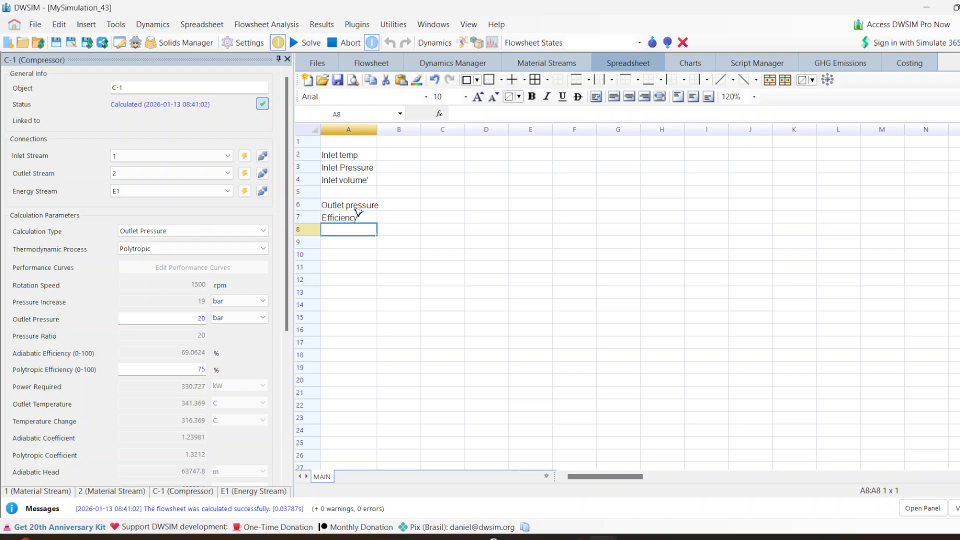
- Enter the inlet values in cells B2 to B4: temperature 30, pressure 2 and volume 6000
click(394, 156)
text(30)
key(Return)
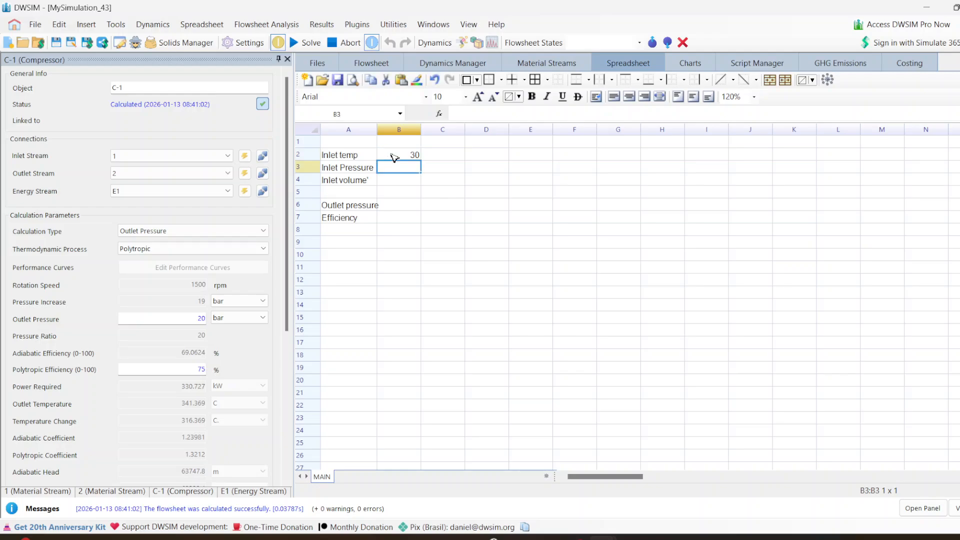
text(2)
key(Return)
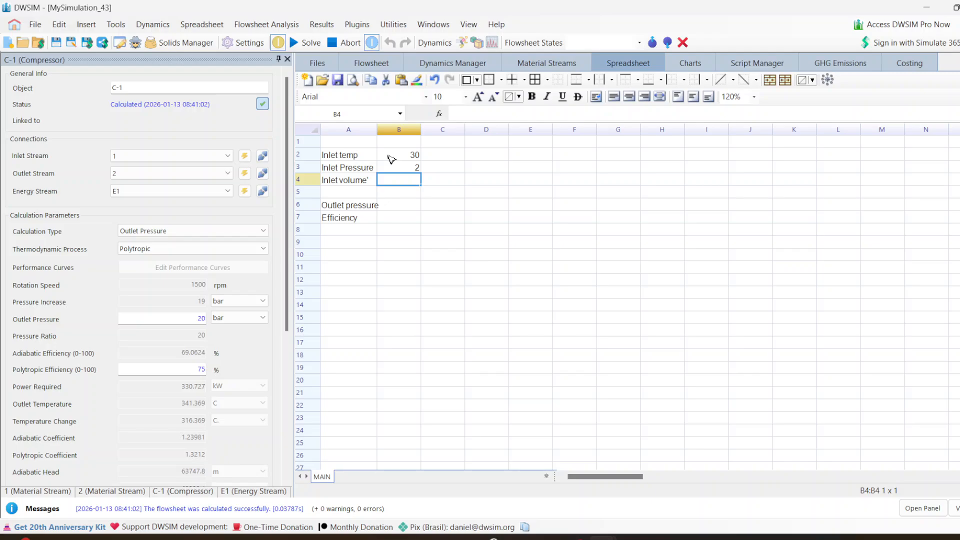
text(600)
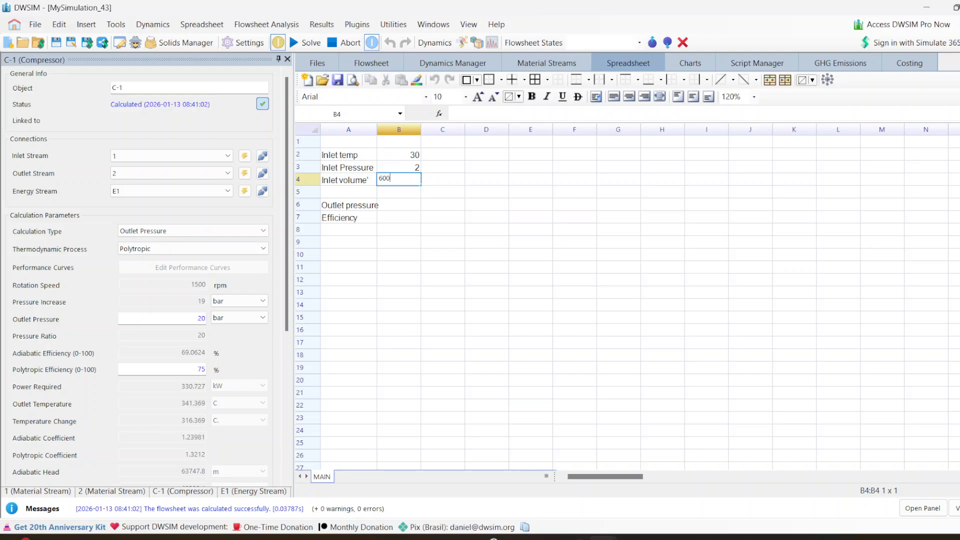
key(Return)
- Enter the outlet pressure 25 in cell B6 and the efficiency 80 in cell B7
key(Return)
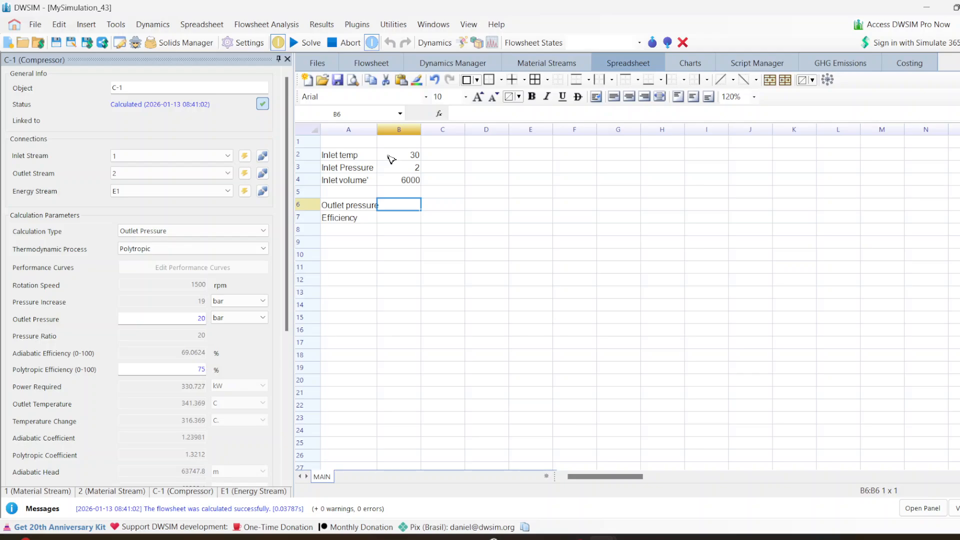
text(25)
key(Return)
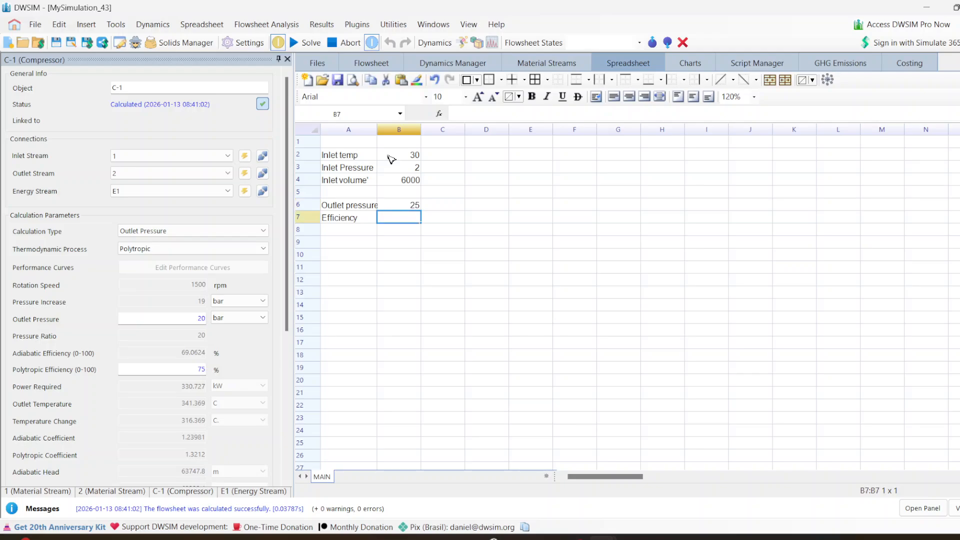
text(80)
key(Return)
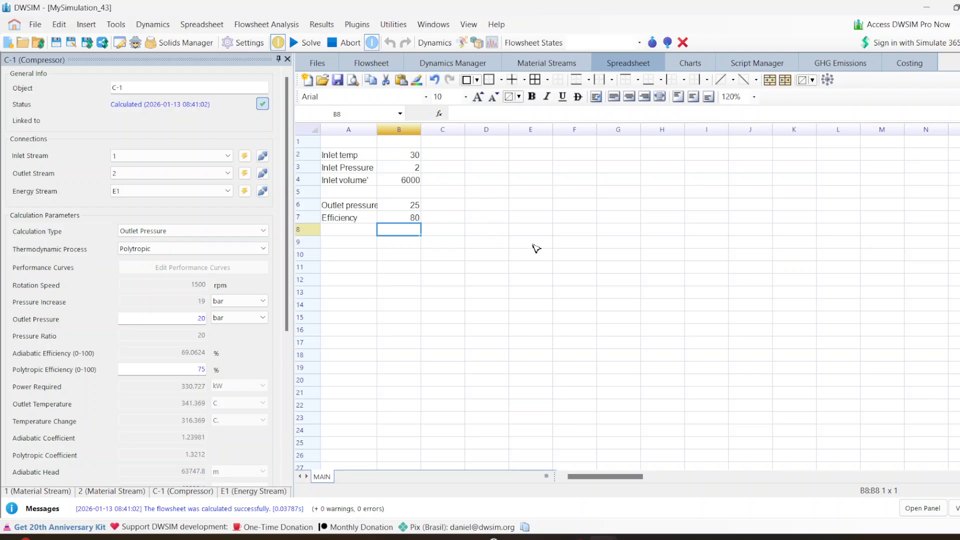
- Import material stream 1's Temperature property in C into cell F4
right_click(575, 181)
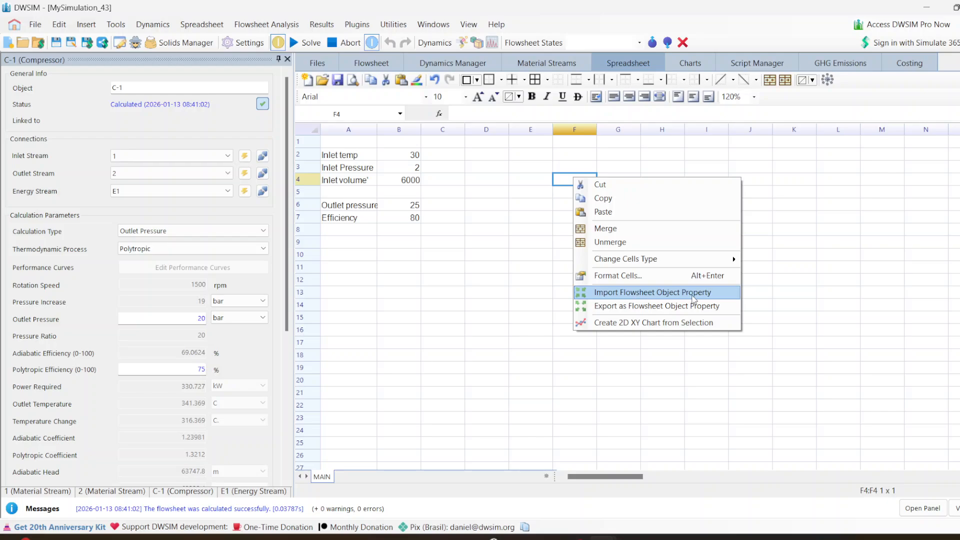
click(693, 299)
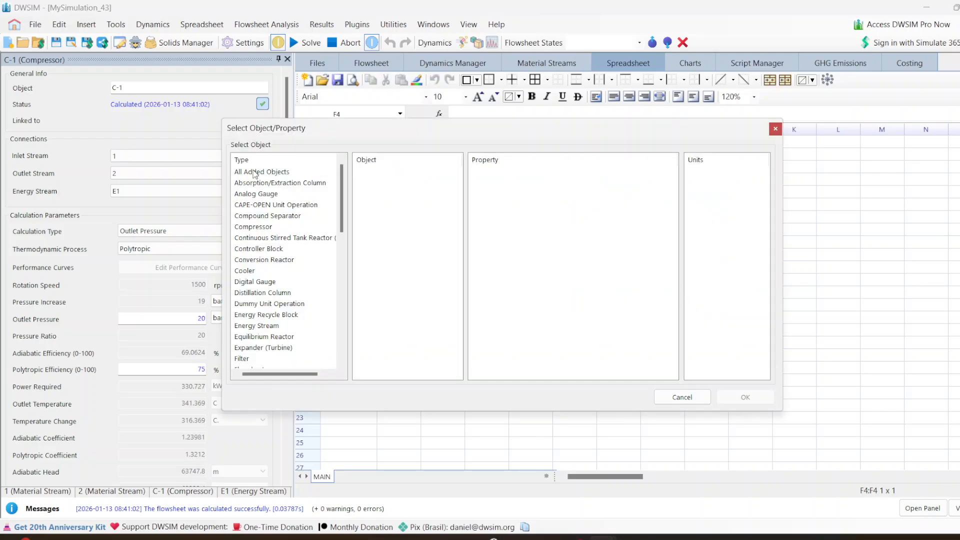
click(255, 174)
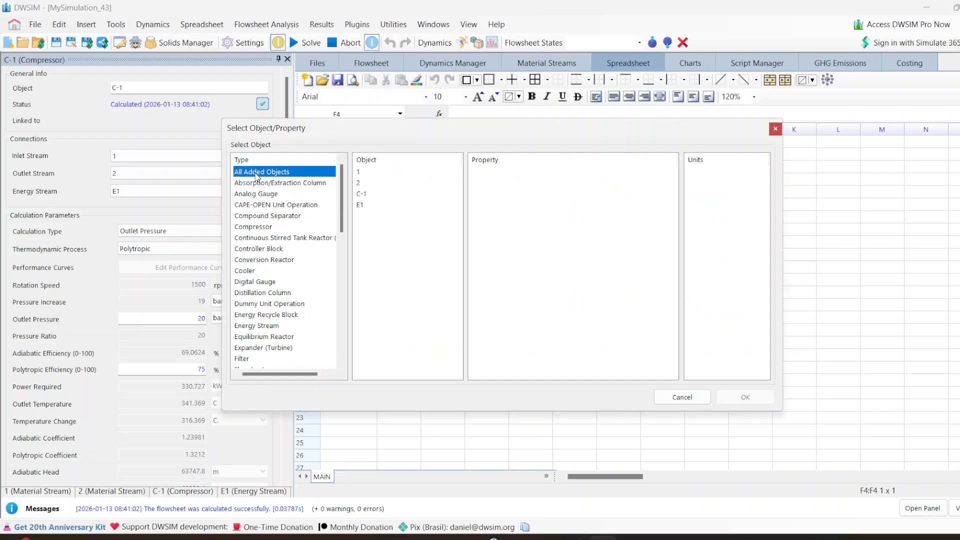
click(358, 173)
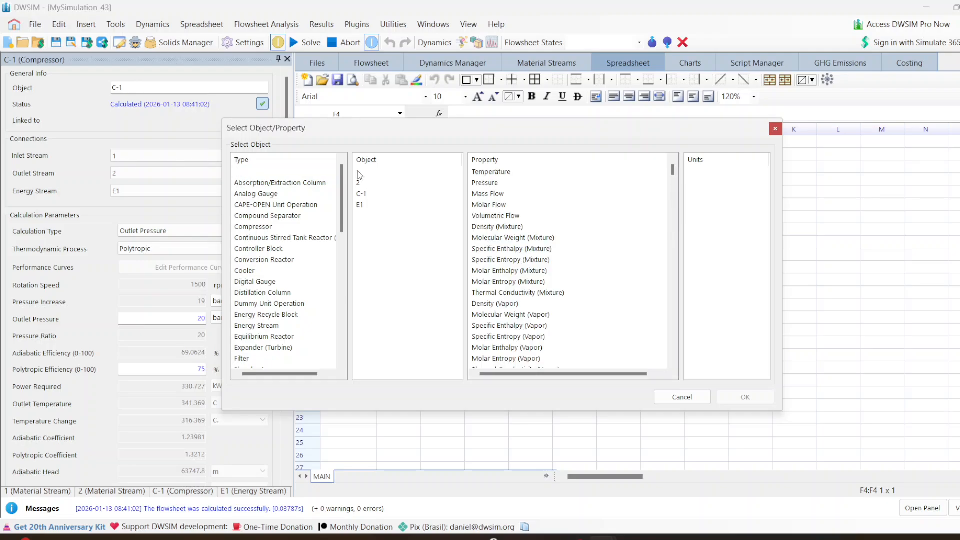
click(487, 174)
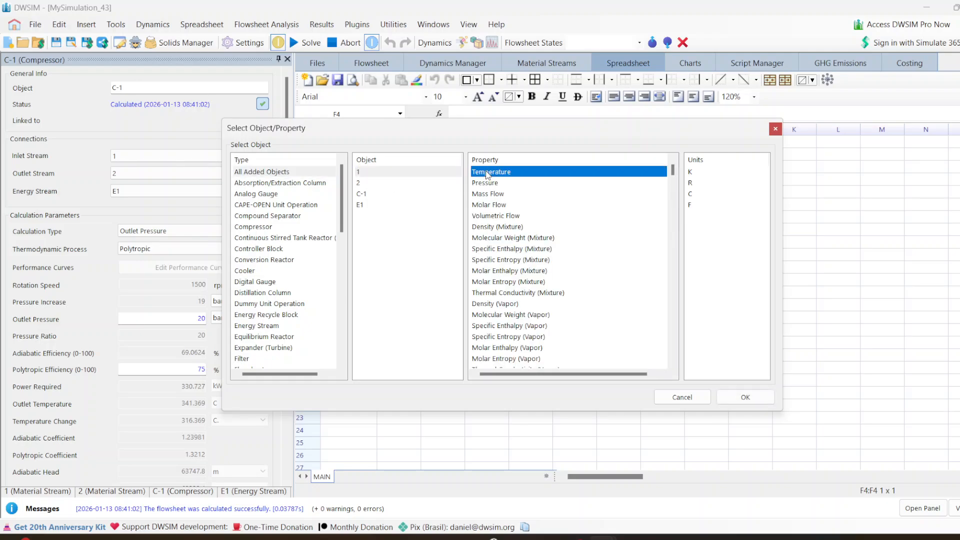
click(691, 197)
click(745, 397)
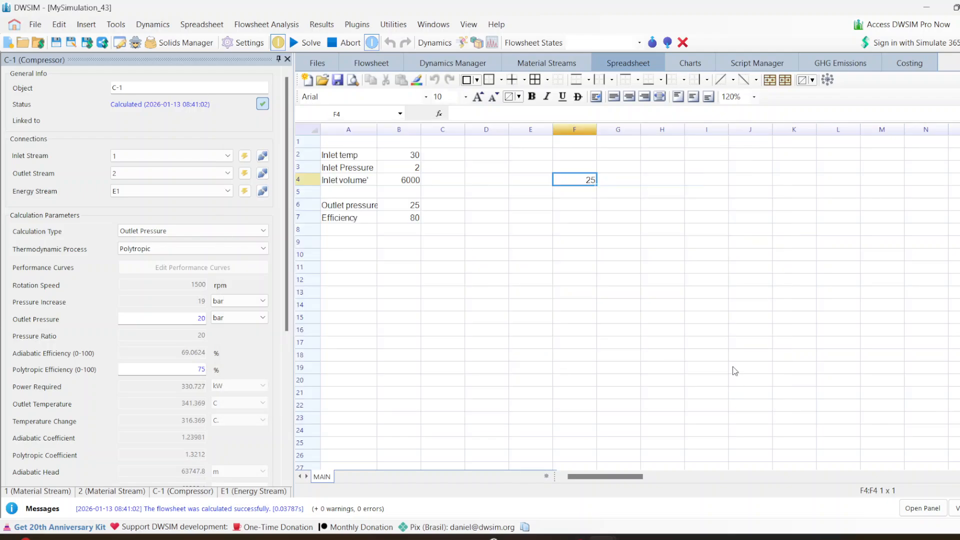
- Clear the imported stream temperature from cell F4
click(584, 195)
right_click(584, 198)
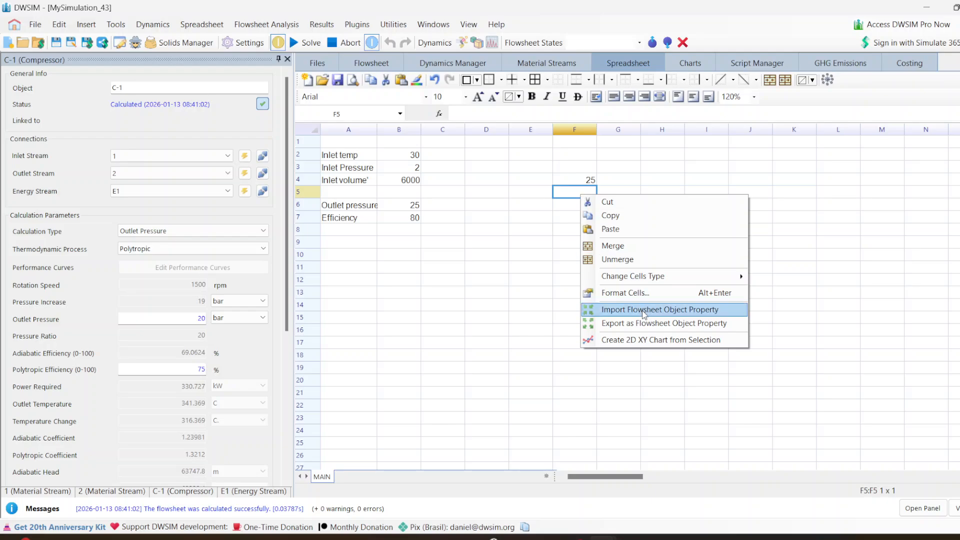
click(587, 183)
key(Delete)
click(587, 194)
- Export cell F4 as a flowsheet object property linked to material stream 1's Temperature in C
right_click(585, 183)
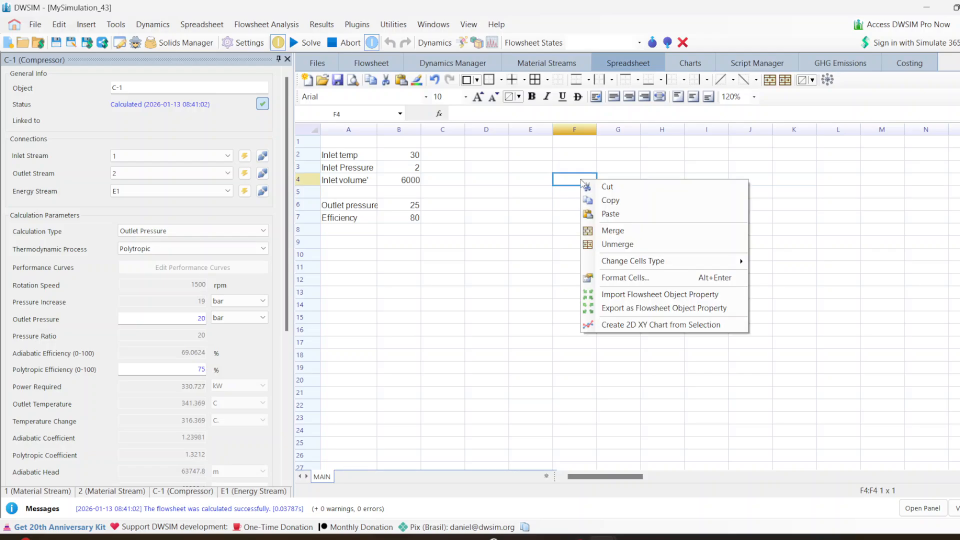
click(615, 307)
click(276, 172)
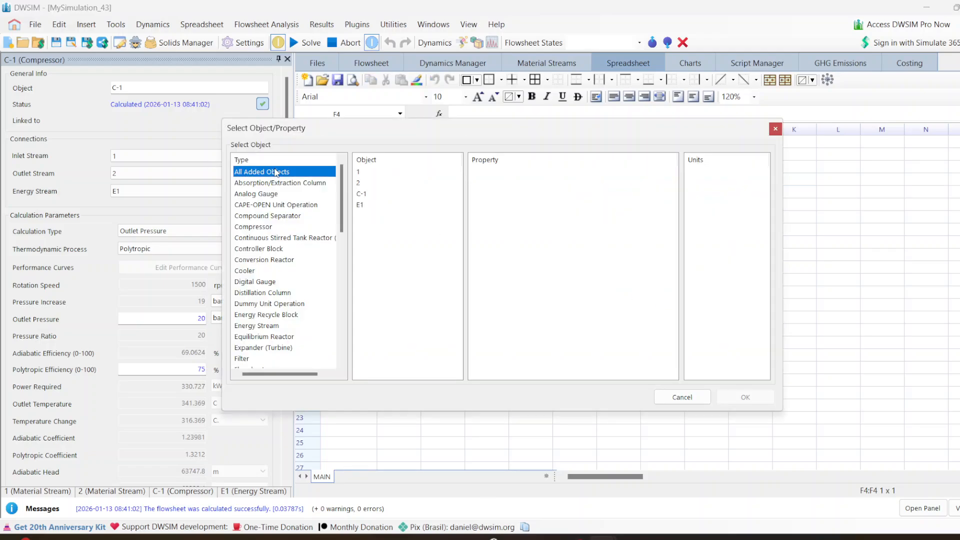
click(361, 172)
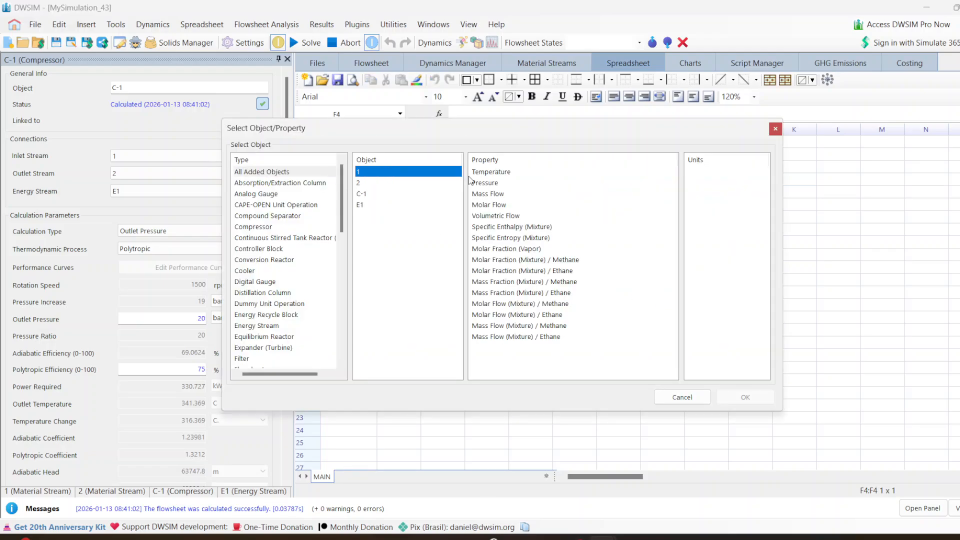
click(502, 174)
click(706, 194)
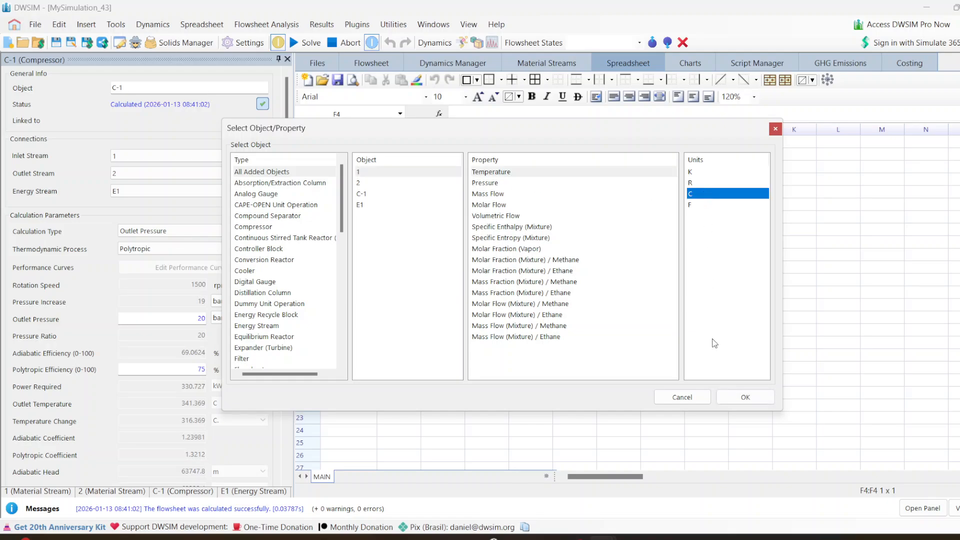
click(745, 397)
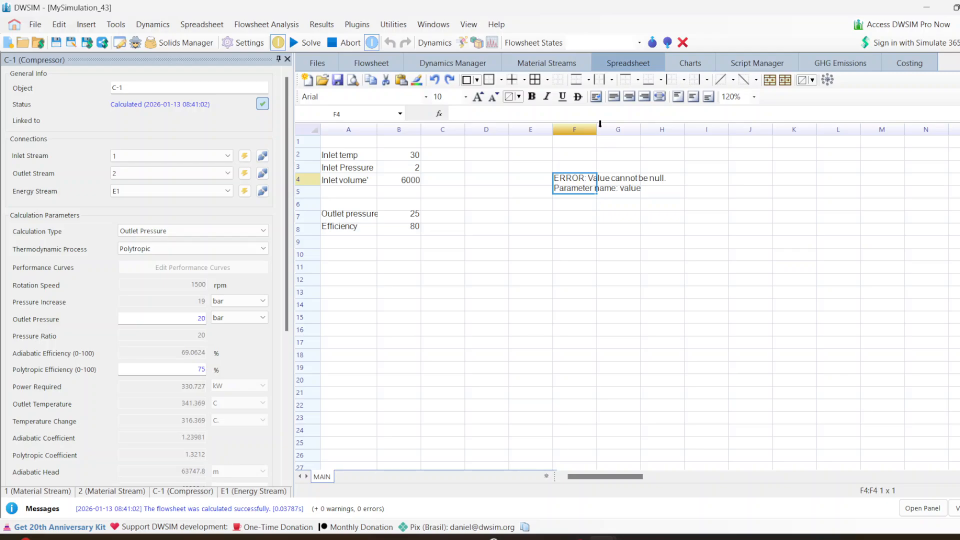
- Export cell F5 as a flowsheet object property linked to material stream 1's Pressure in bar
click(570, 209)
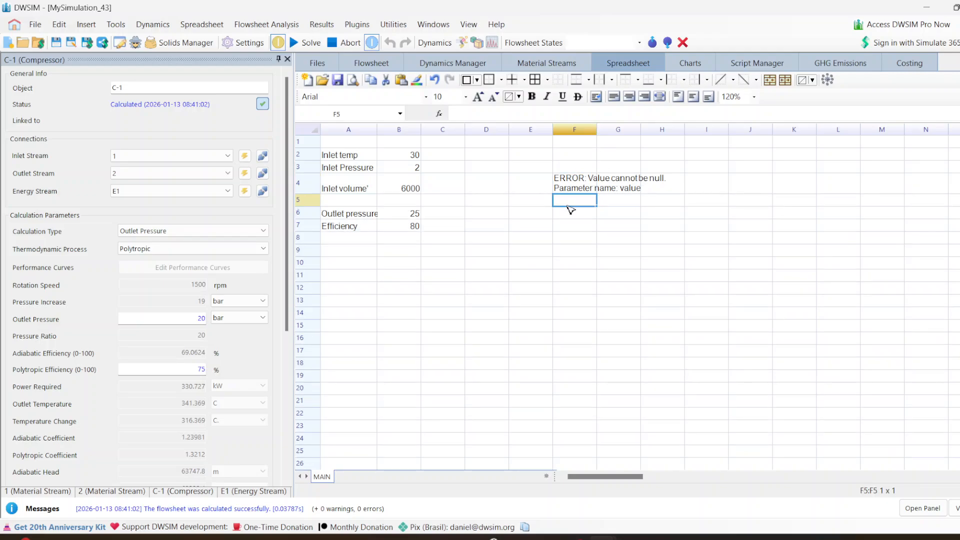
right_click(570, 209)
click(623, 338)
click(264, 173)
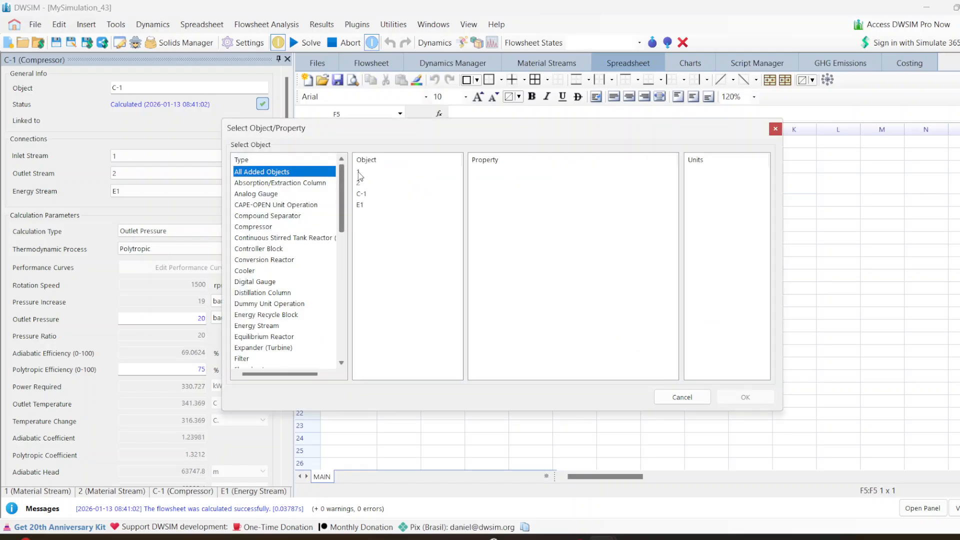
click(359, 173)
click(482, 184)
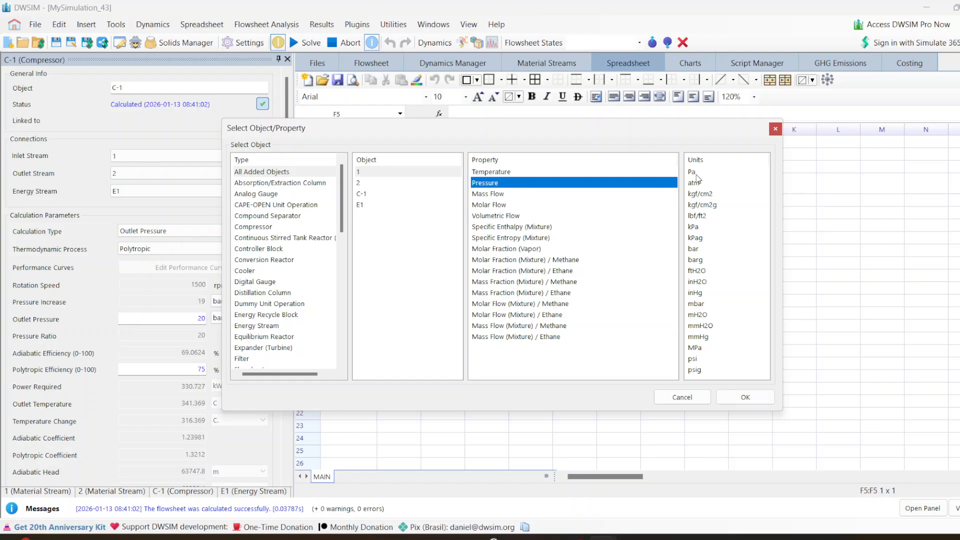
click(699, 250)
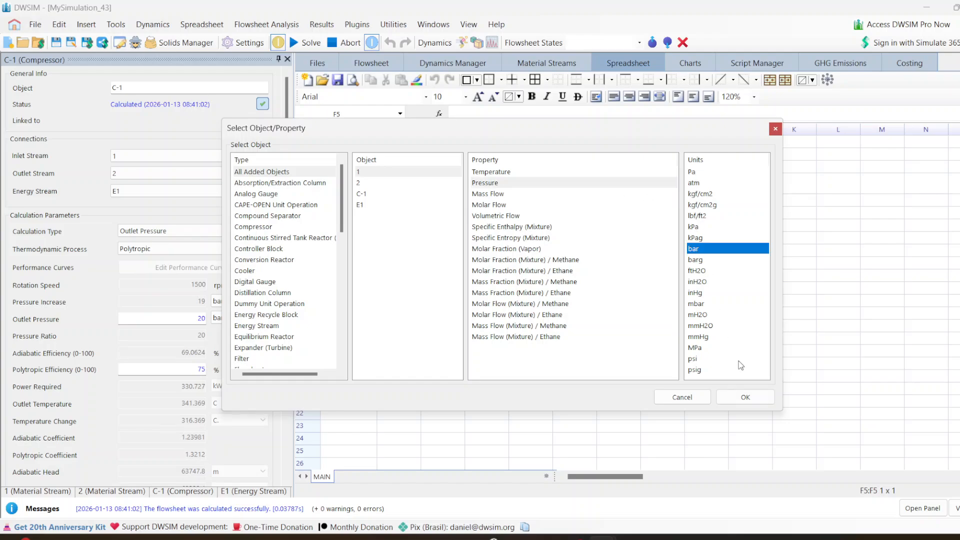
click(748, 398)
- Export cell F6 as material stream 1's Volumetric Flow in m3/h and check the cell's formula
click(579, 219)
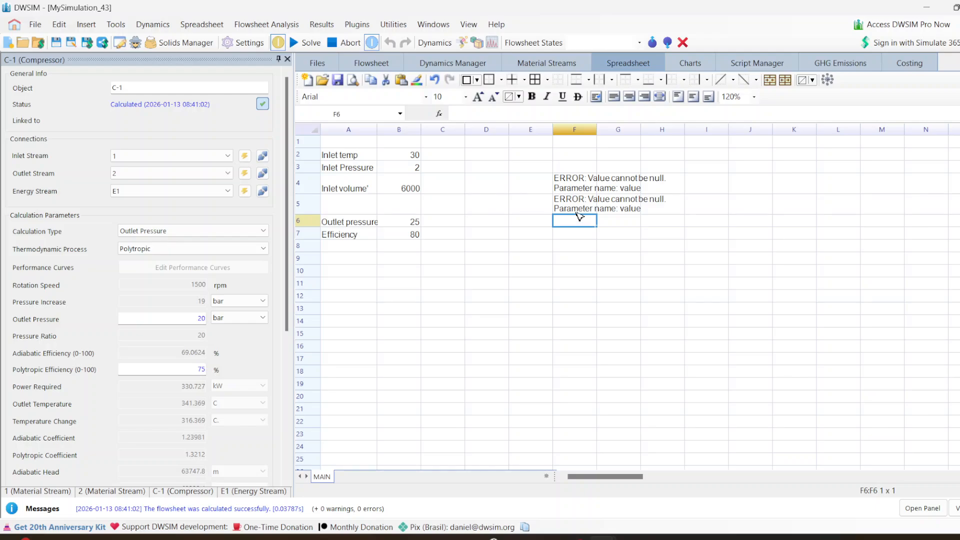
right_click(578, 218)
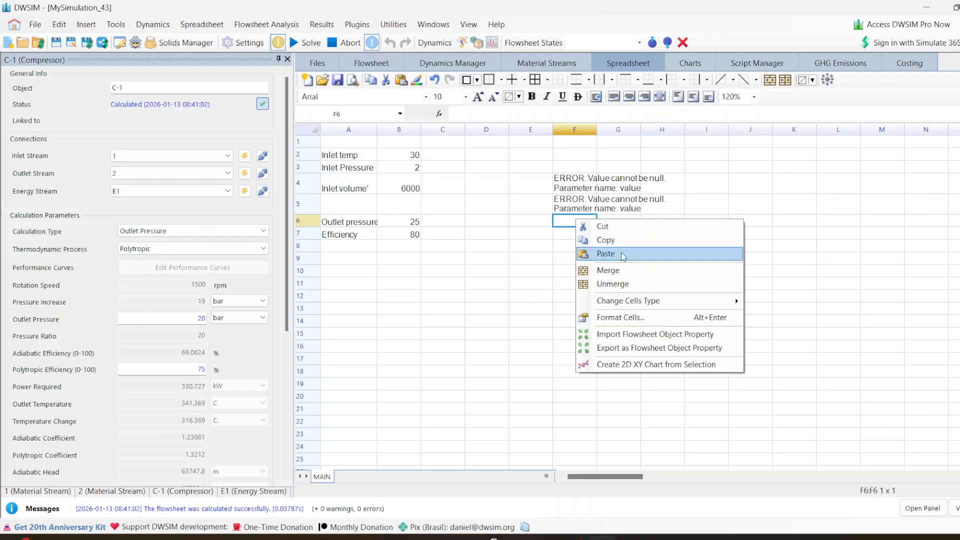
click(650, 347)
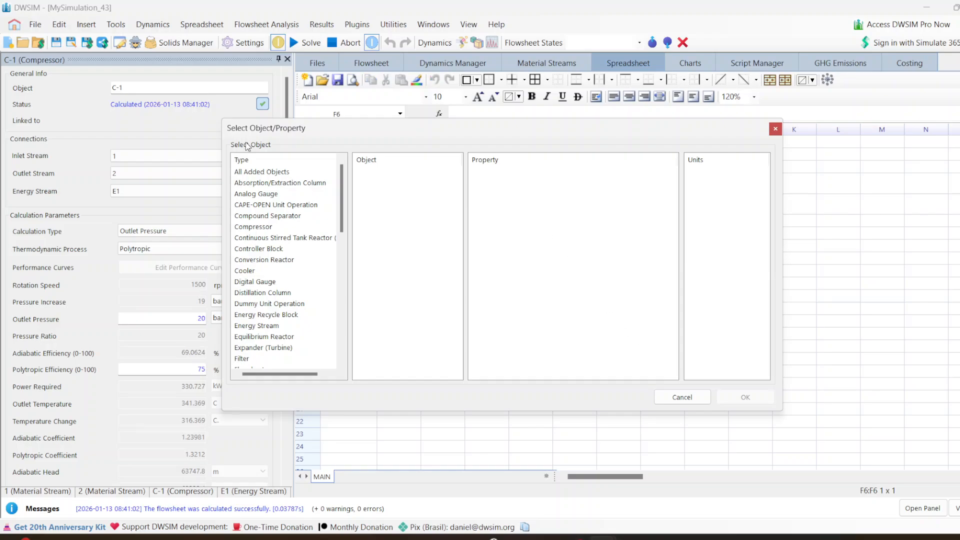
click(257, 172)
click(364, 172)
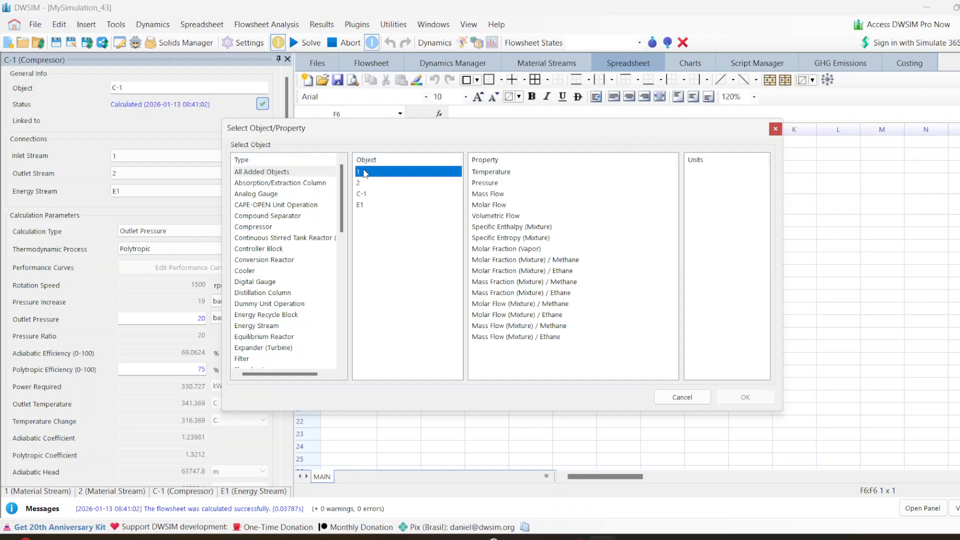
click(497, 217)
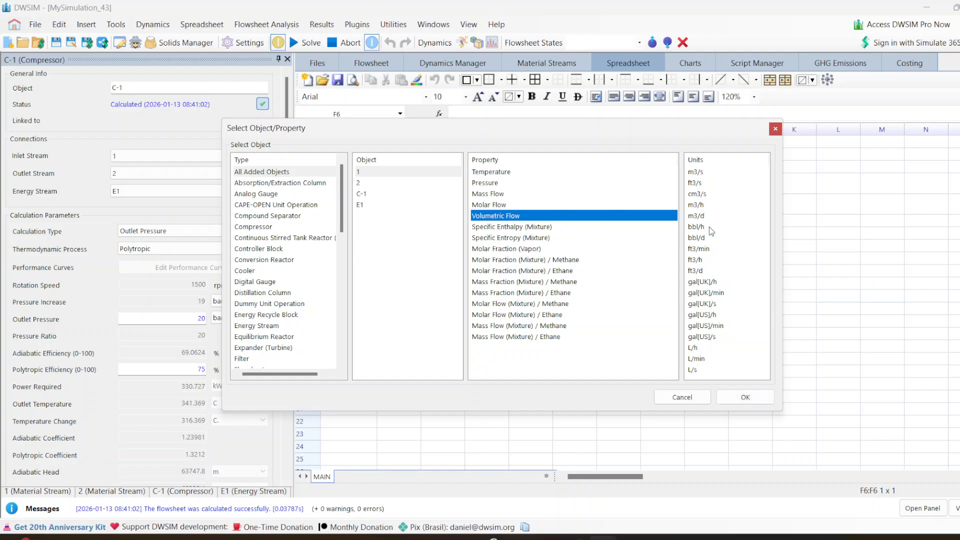
click(697, 206)
click(745, 397)
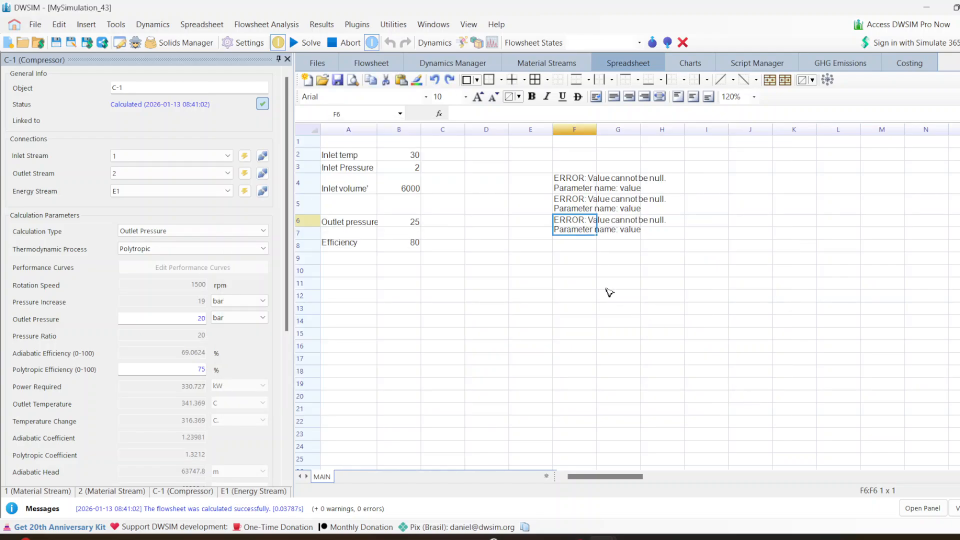
click(577, 241)
click(575, 231)
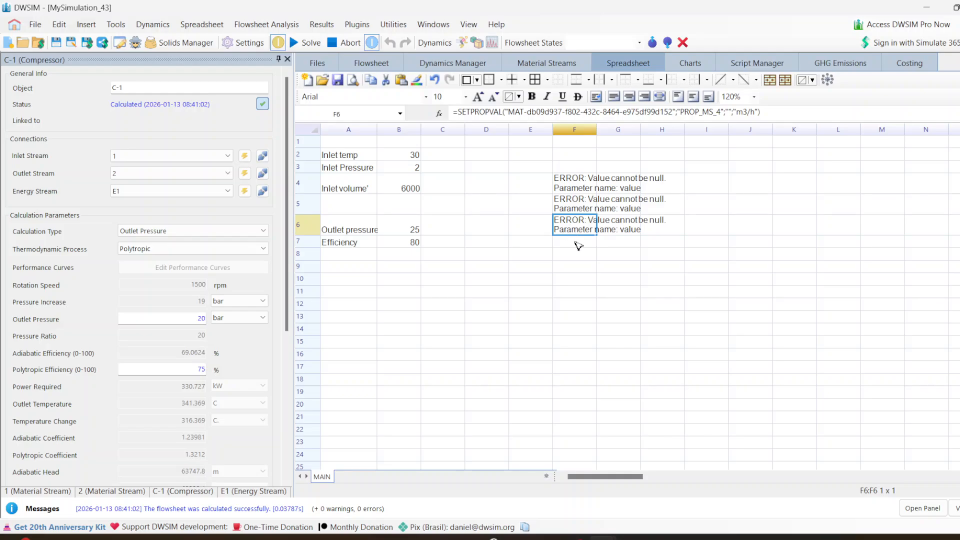
- Export cell F8 as a flowsheet object property linked to compressor C-1's Outlet Pressure in bar
click(578, 242)
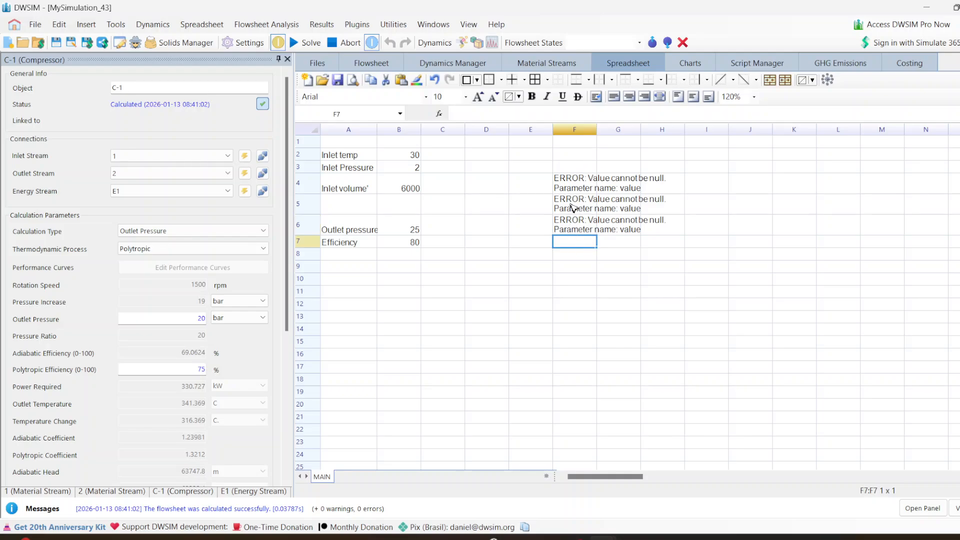
right_click(576, 255)
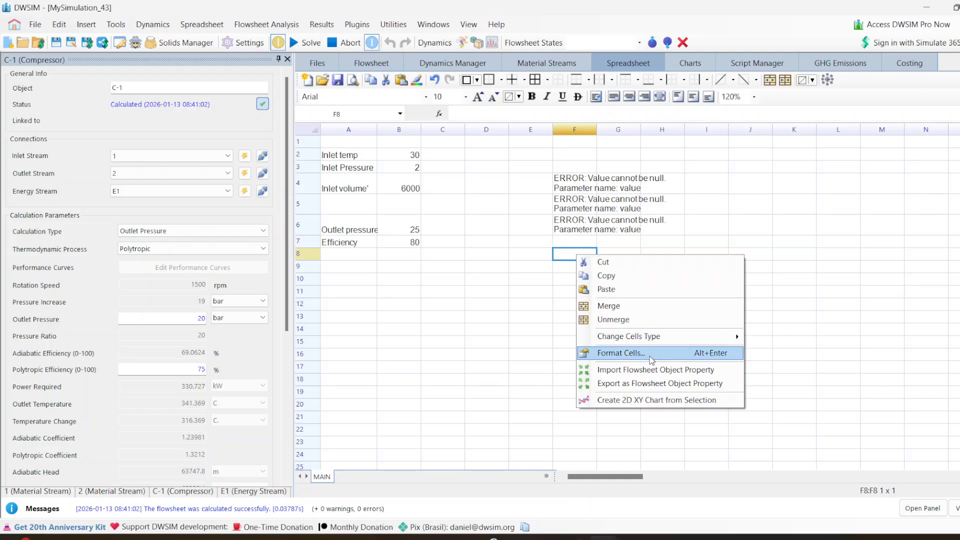
click(655, 384)
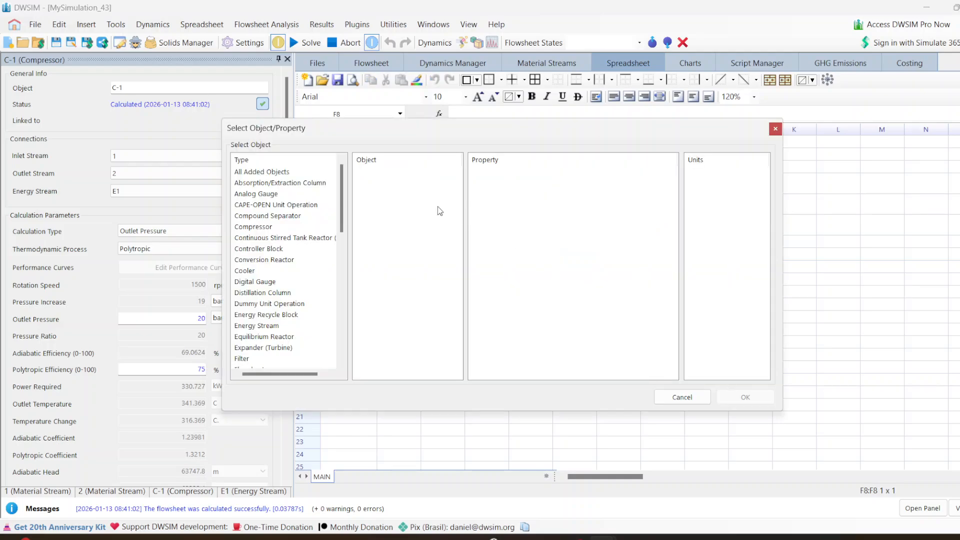
click(252, 172)
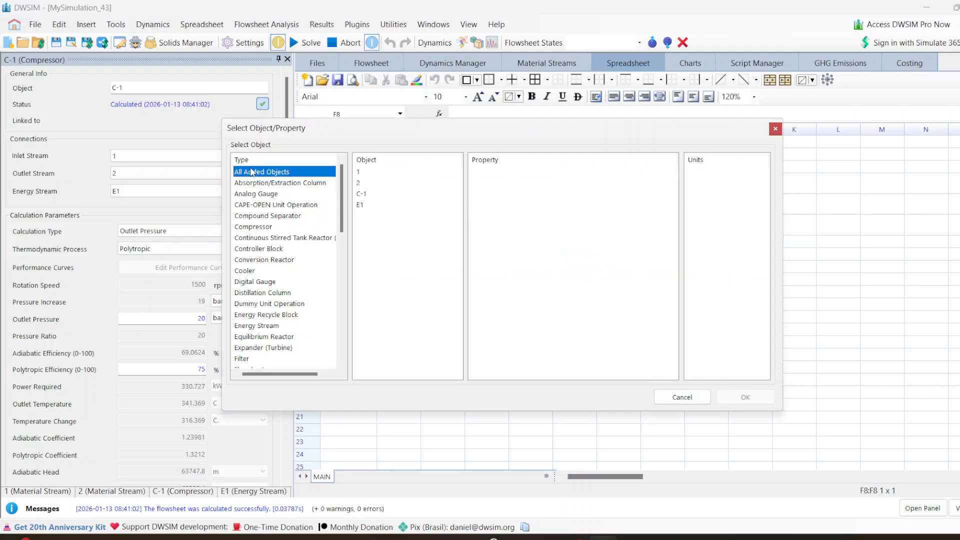
click(363, 194)
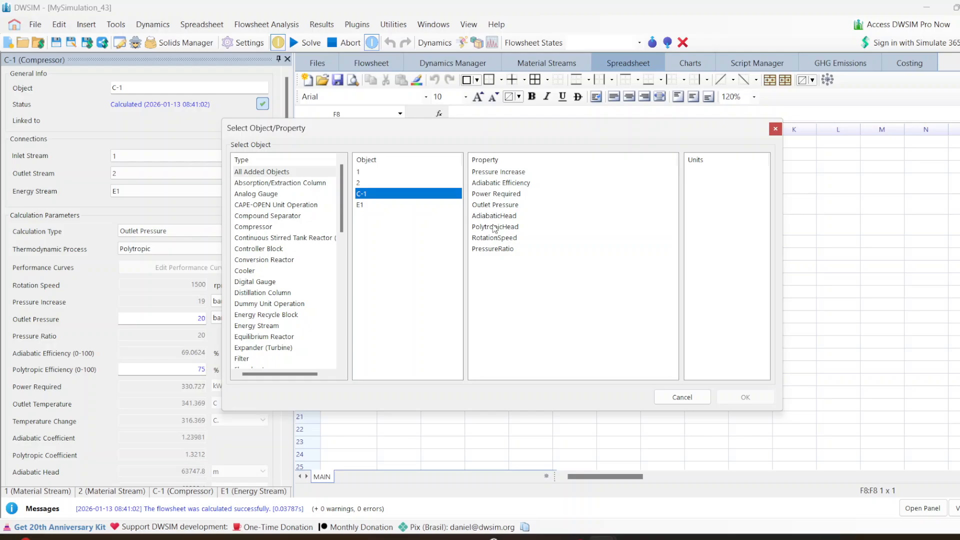
click(490, 206)
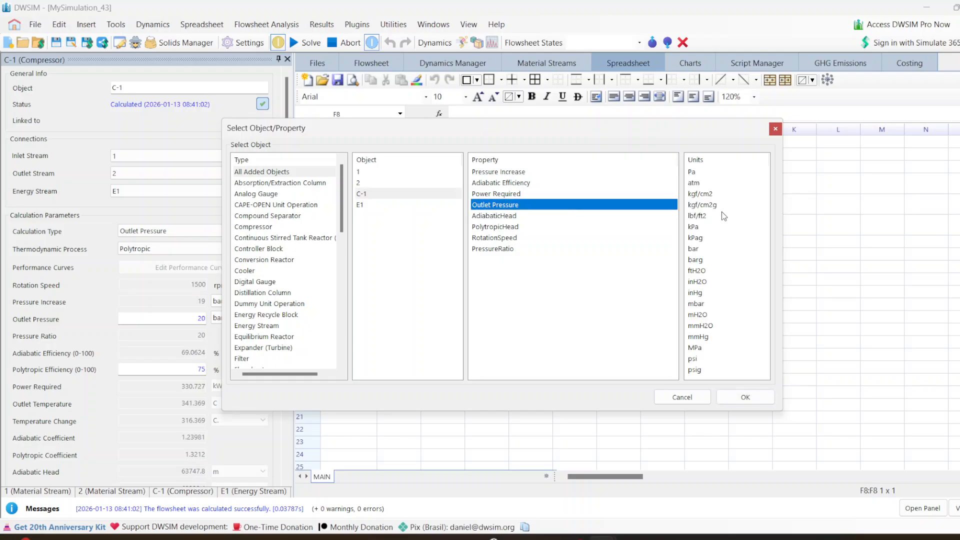
click(695, 249)
click(745, 397)
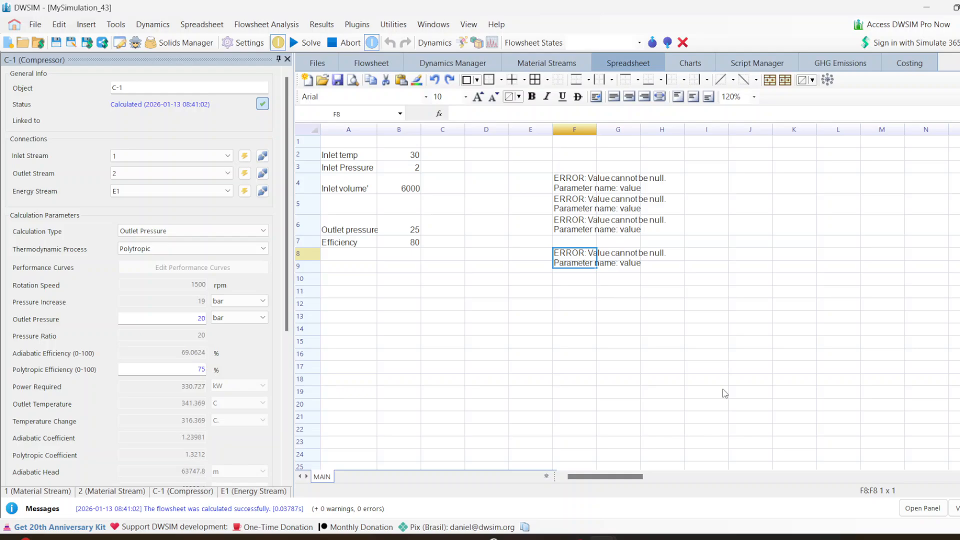
- Export cell F9 as a flowsheet object property linked to compressor C-1's Adiabatic Efficiency
right_click(569, 275)
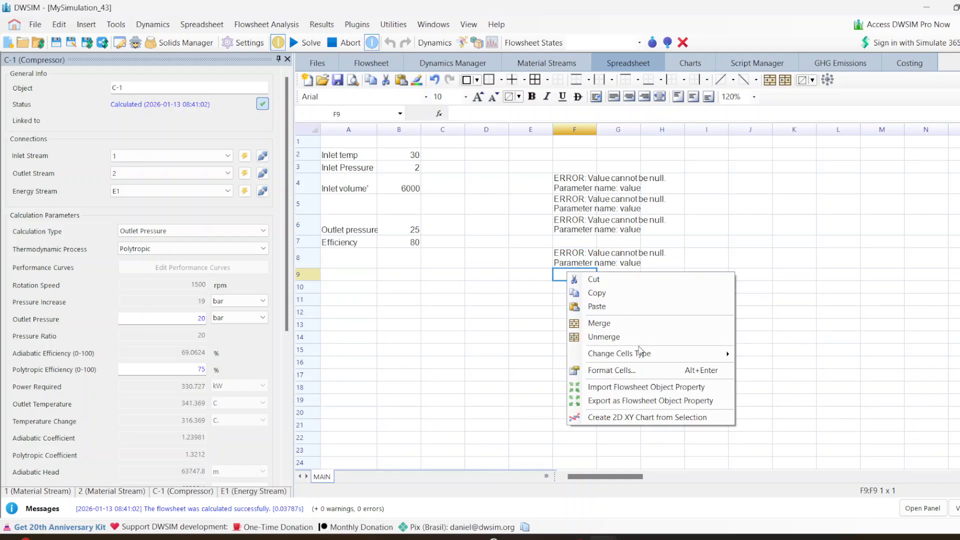
click(635, 400)
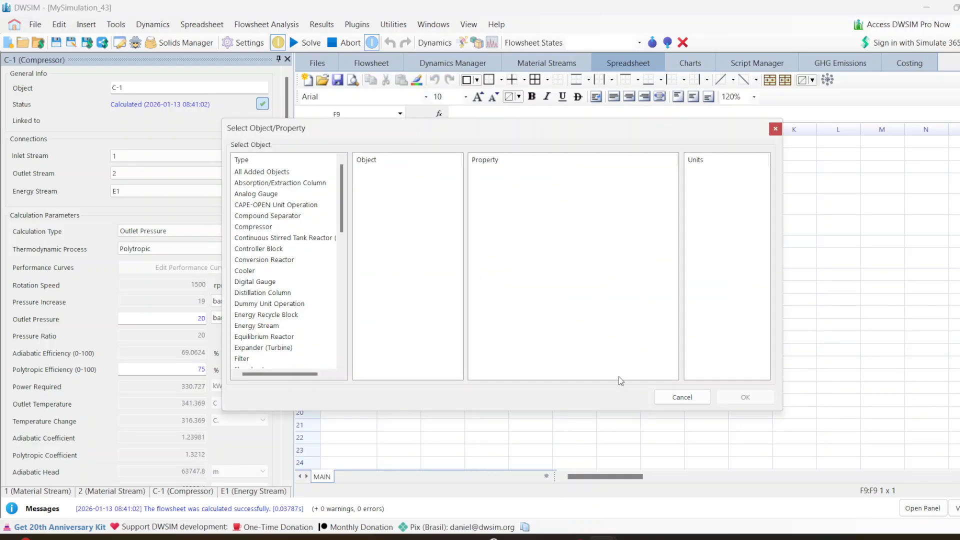
click(264, 174)
click(364, 195)
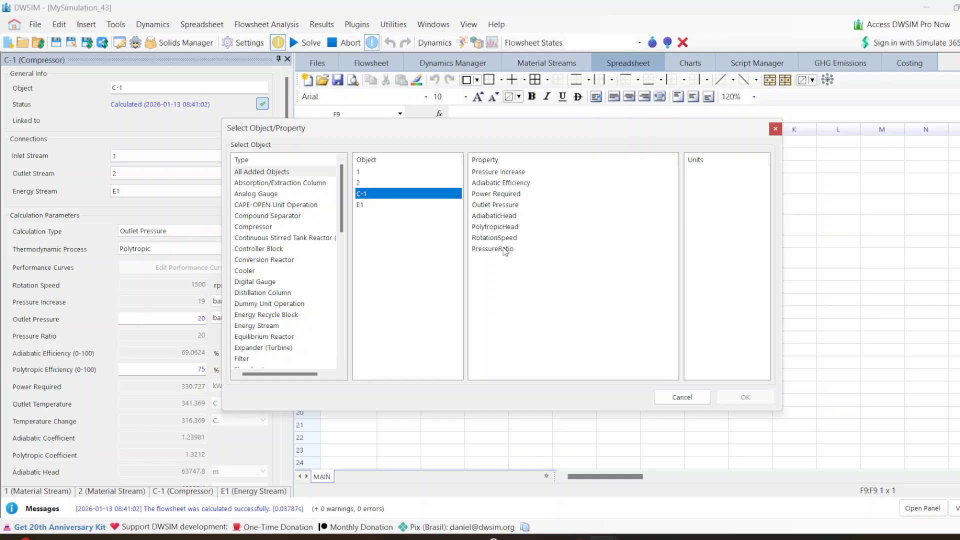
click(495, 186)
click(726, 401)
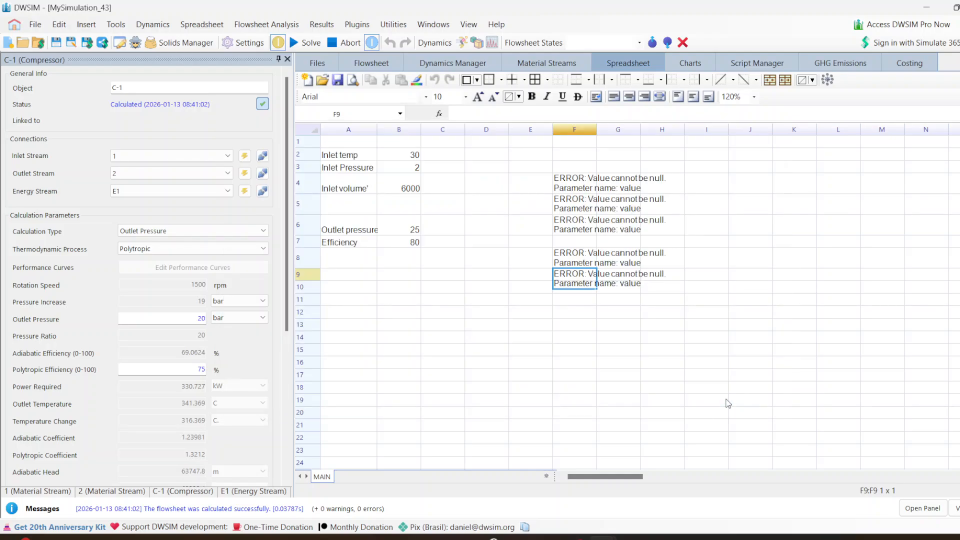
click(650, 305)
- Fill the empty value argument of cell F4's SETPROPVAL formula with the inlet temperature cell B2
click(574, 183)
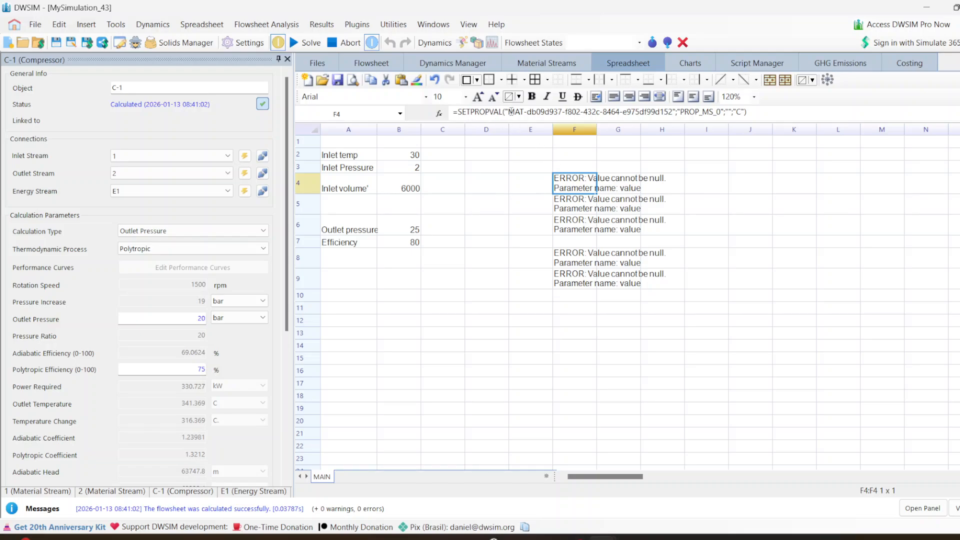
drag(509, 111, 642, 116)
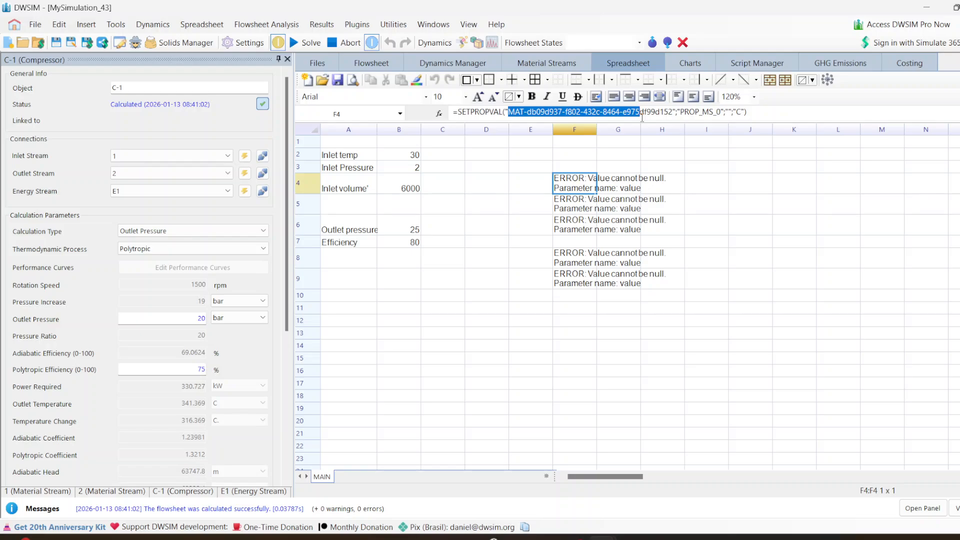
click(647, 113)
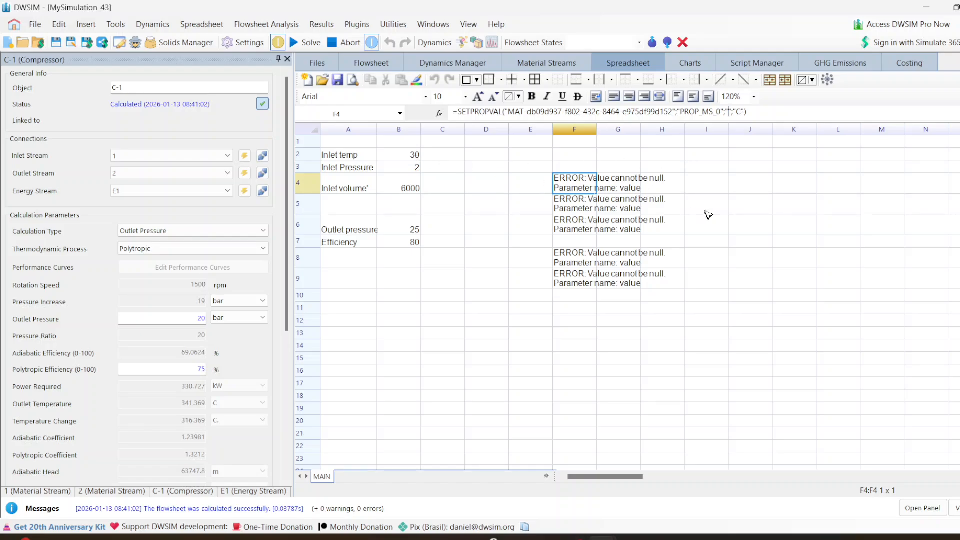
text(B2)
key(Return)
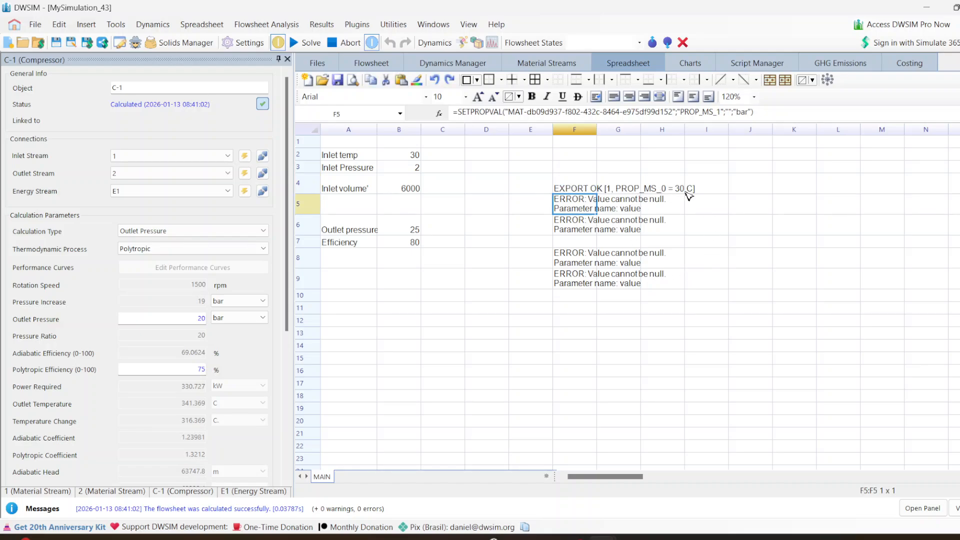
- Reference inlet pressure cell B3 in F5's SETPROPVAL formula and inlet volume cell B4 in F6's
click(729, 112)
text(bar)
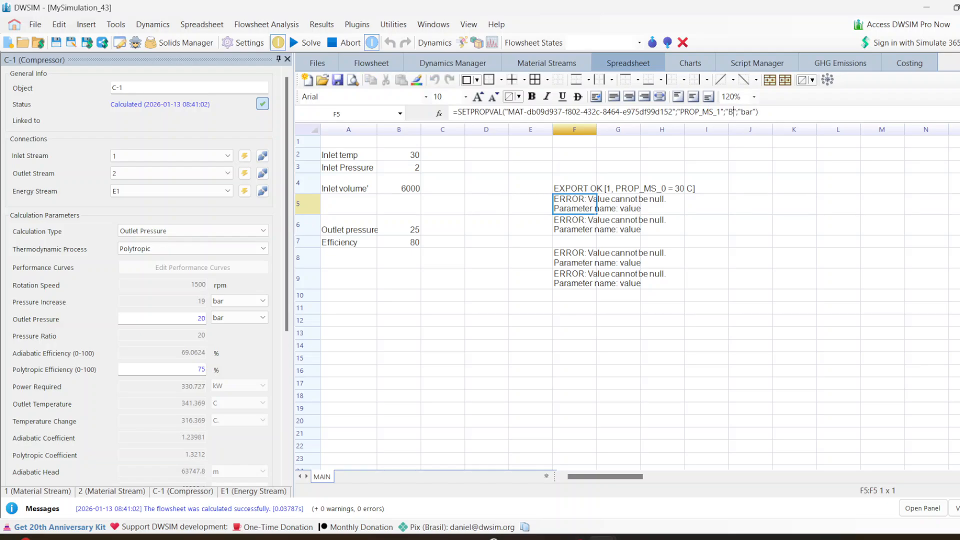
key(Return)
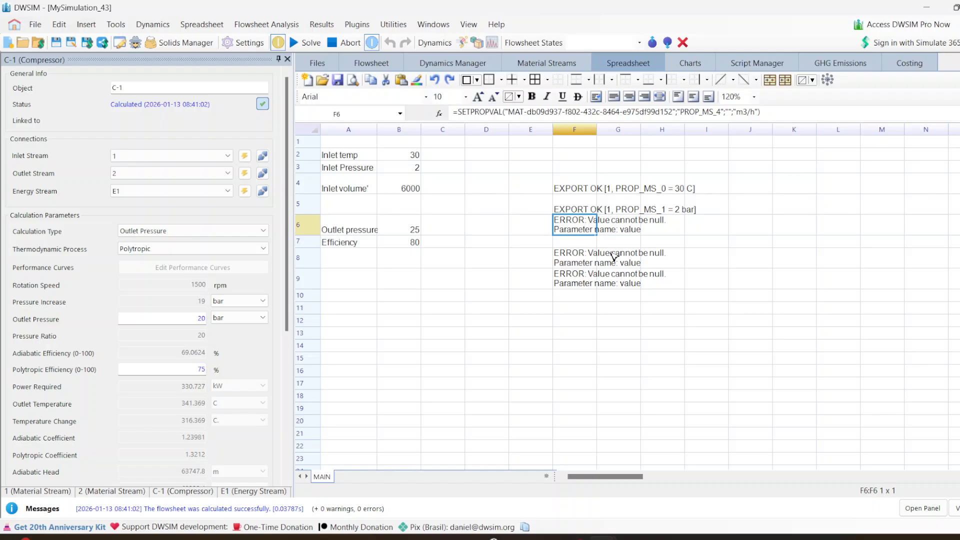
click(730, 111)
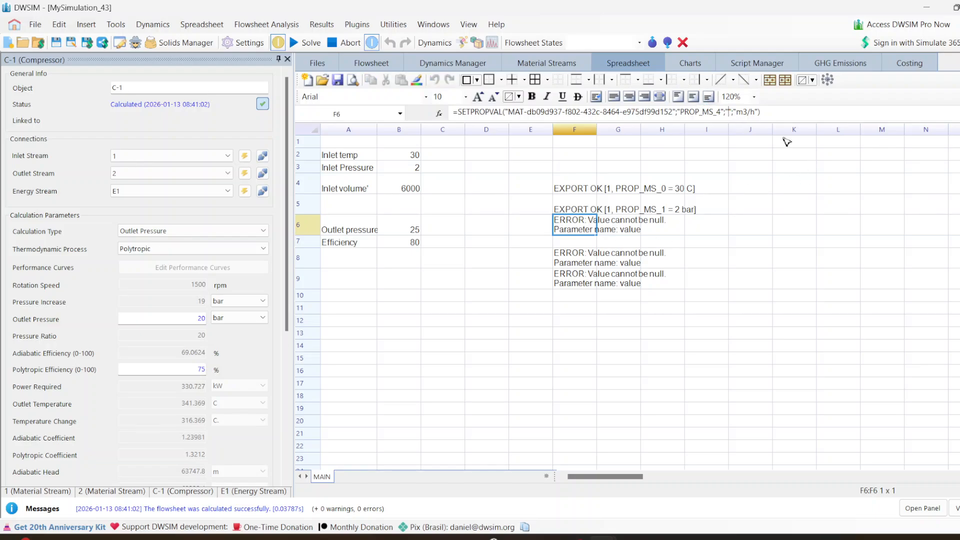
text(B4)
key(Return)
- Reference outlet pressure cell B6 in F8's SETPROPVAL formula and efficiency cell B7 in F9's
click(576, 258)
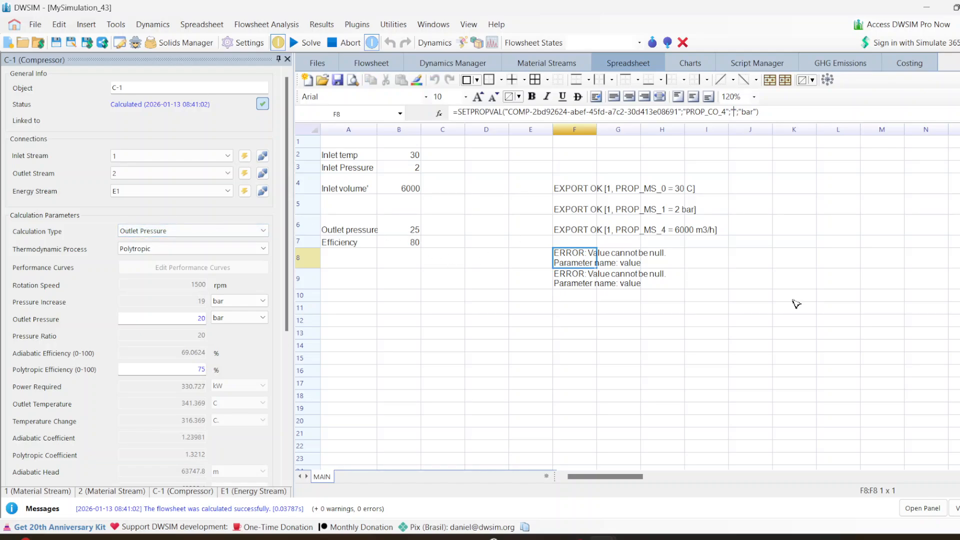
click(733, 112)
text(B6)
key(Return)
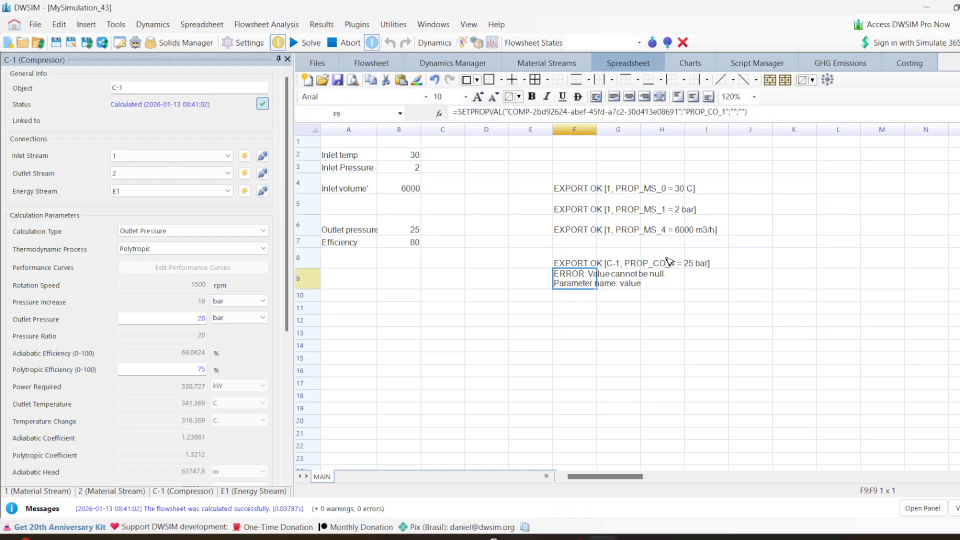
click(735, 112)
text(B7)
click(620, 334)
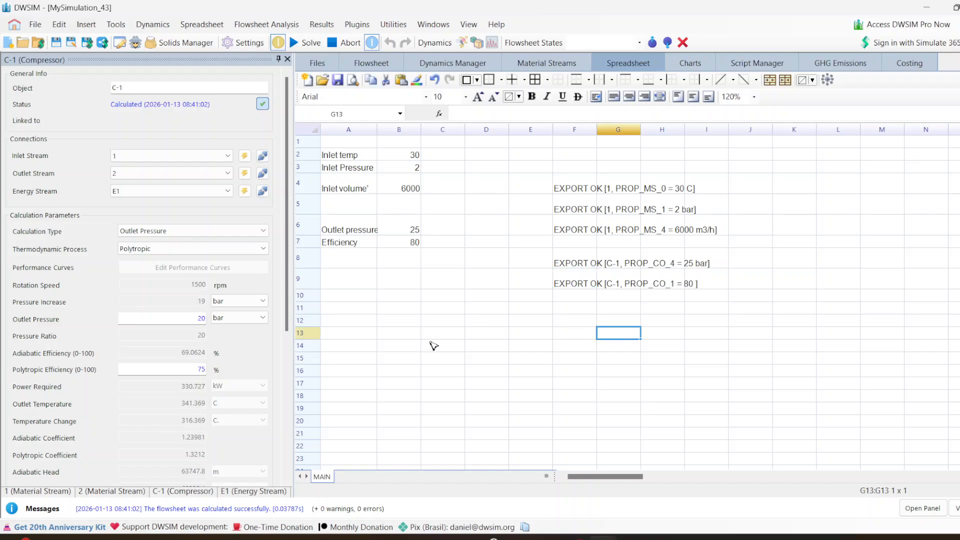
- Import compressor C-1's Power Required in kW into cell A12 as a flowsheet object property
right_click(364, 324)
click(413, 437)
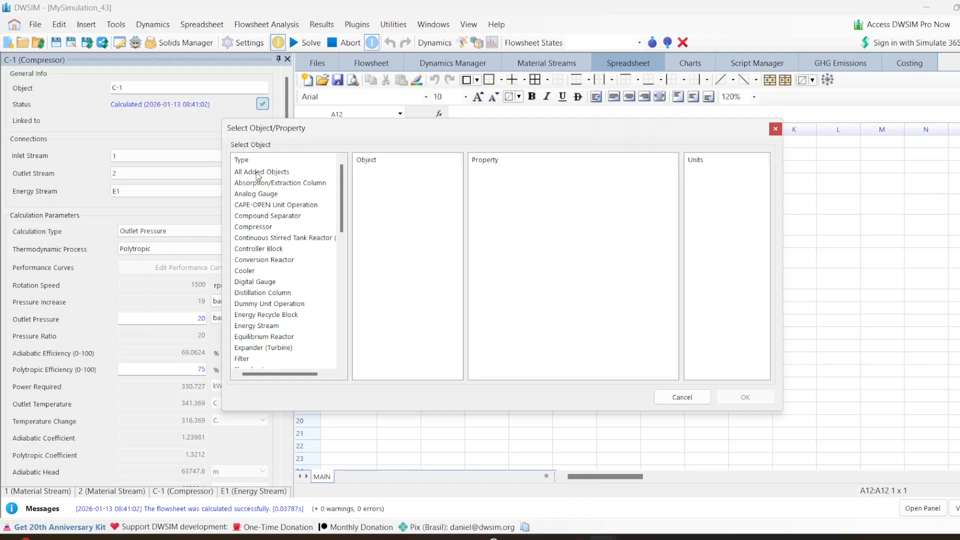
click(257, 173)
click(360, 194)
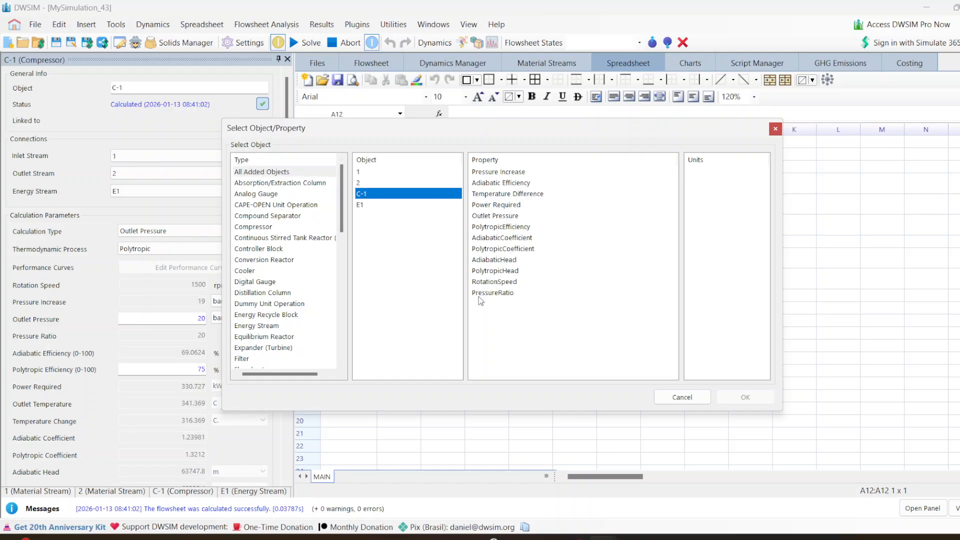
click(495, 206)
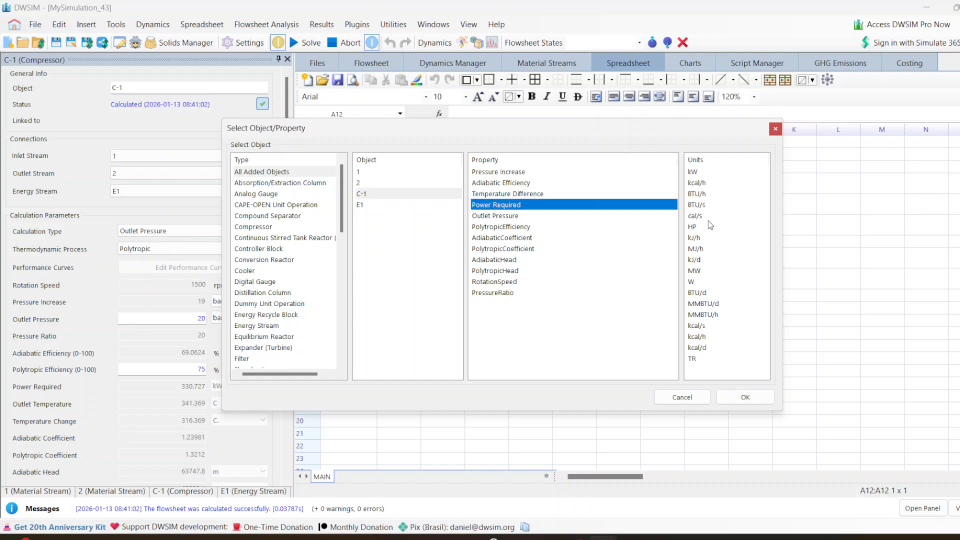
click(693, 172)
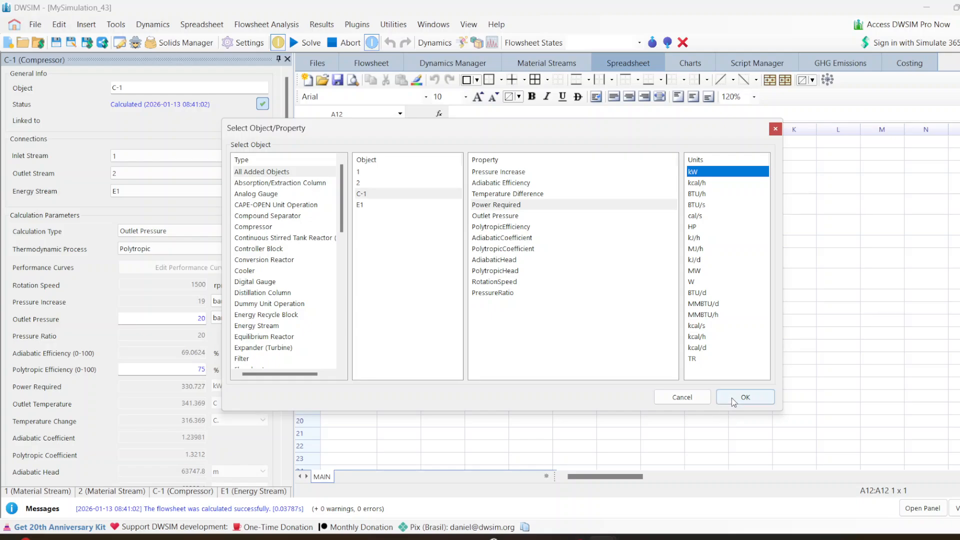
click(740, 397)
- Format the imported power in cell A12 as a Number with 2 decimal places
right_click(351, 323)
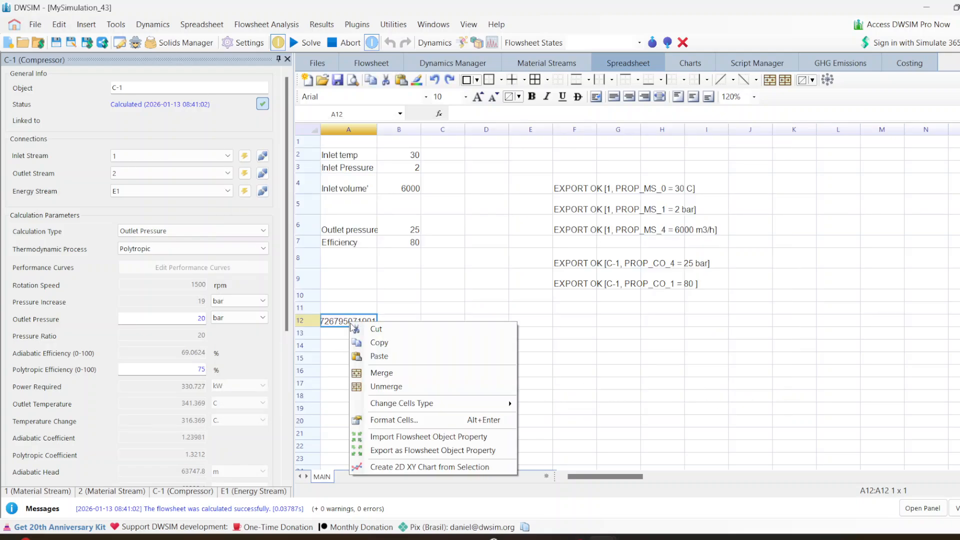
click(400, 425)
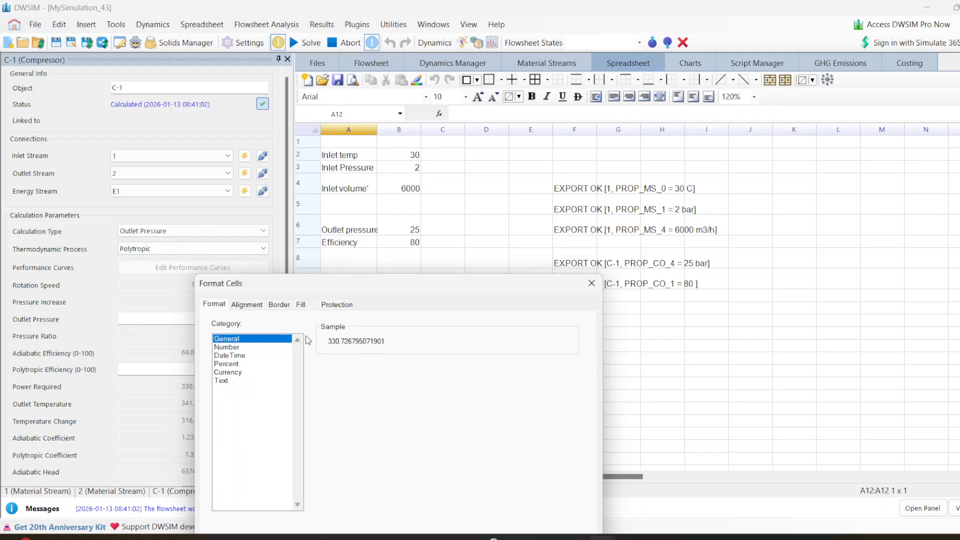
click(230, 347)
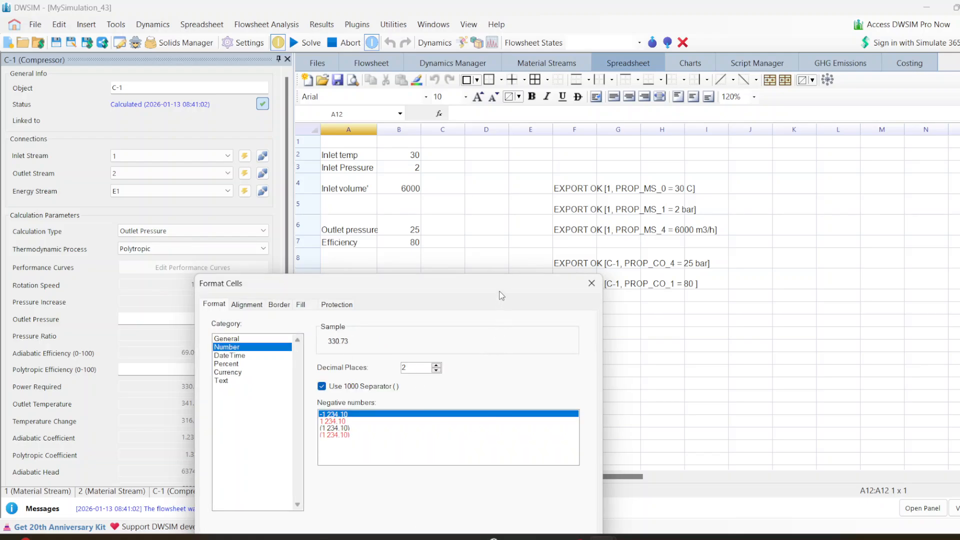
drag(501, 296, 514, 178)
click(520, 444)
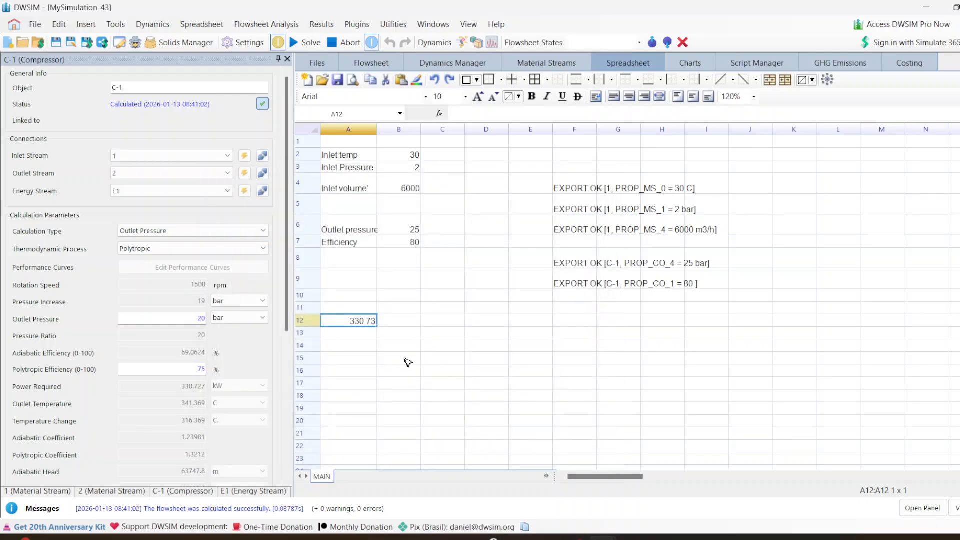
- Label the imported power with the unit kW in cell B12
click(395, 323)
text(k)
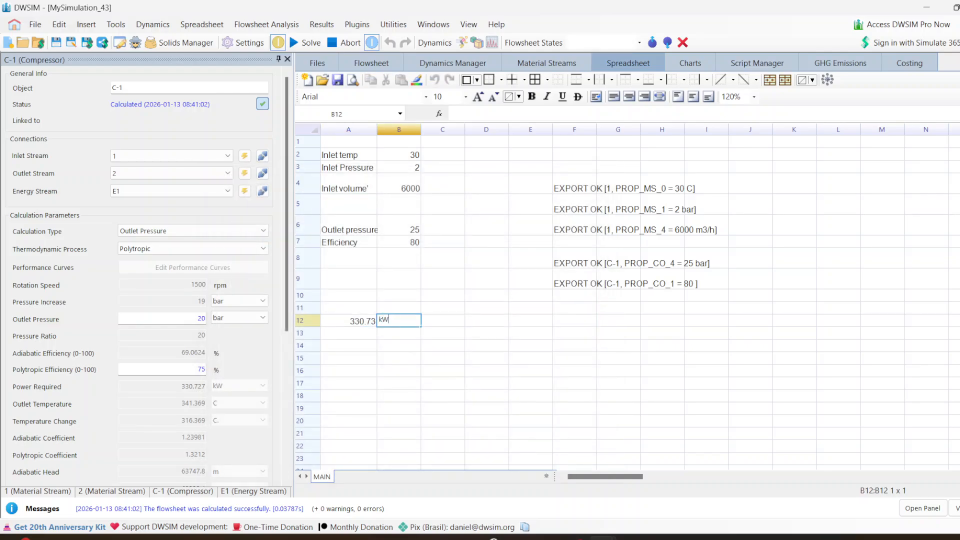
text(W)
key(Return)
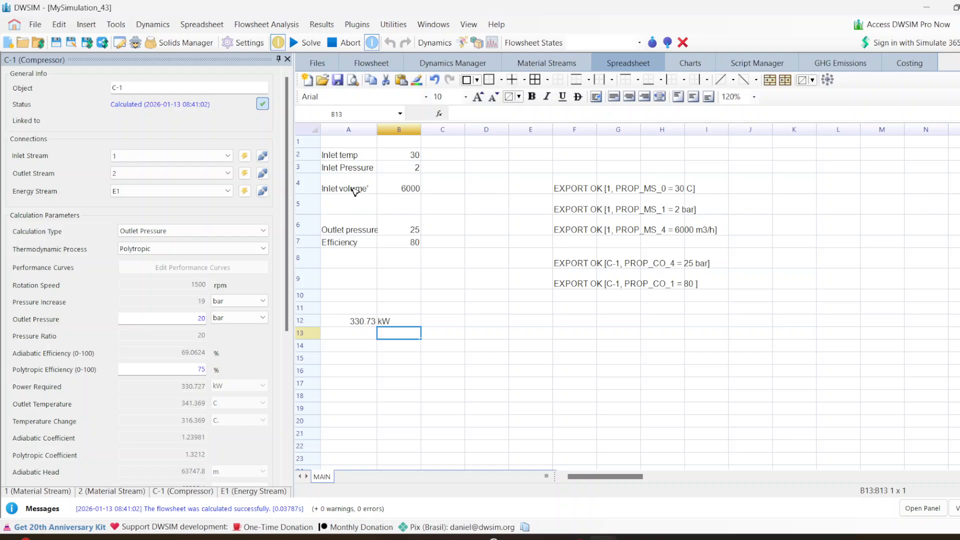
- Show material stream 1's input data beside the spreadsheet and select the inlet temperature cell B2
click(390, 64)
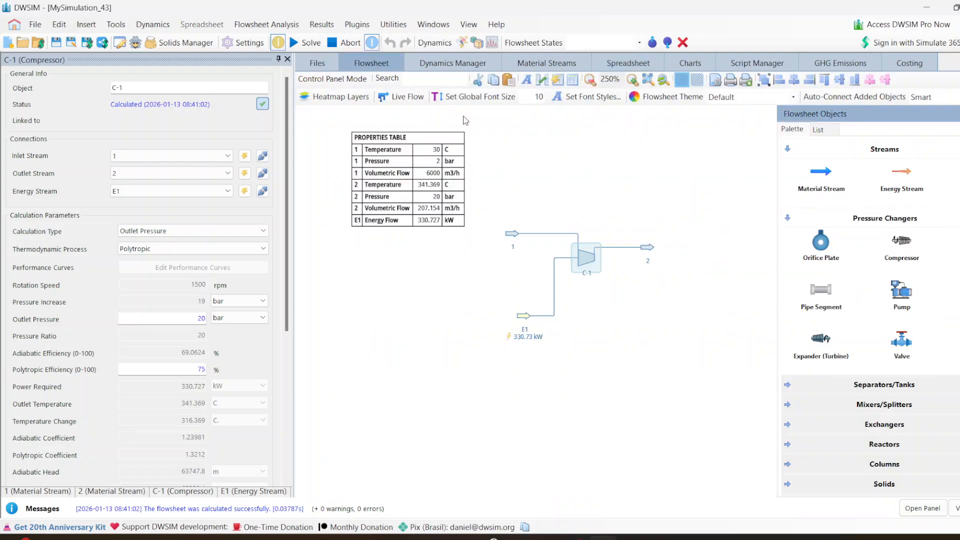
click(513, 237)
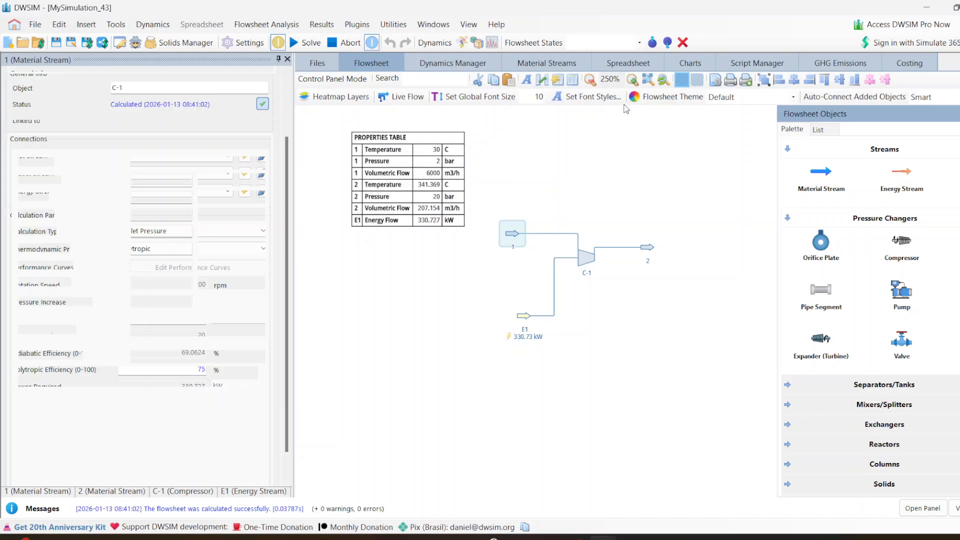
click(639, 65)
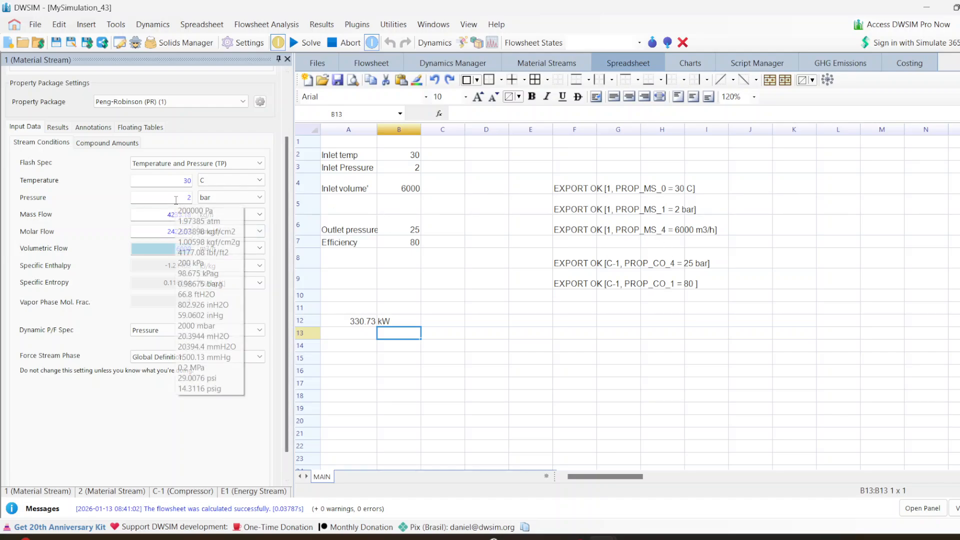
click(399, 158)
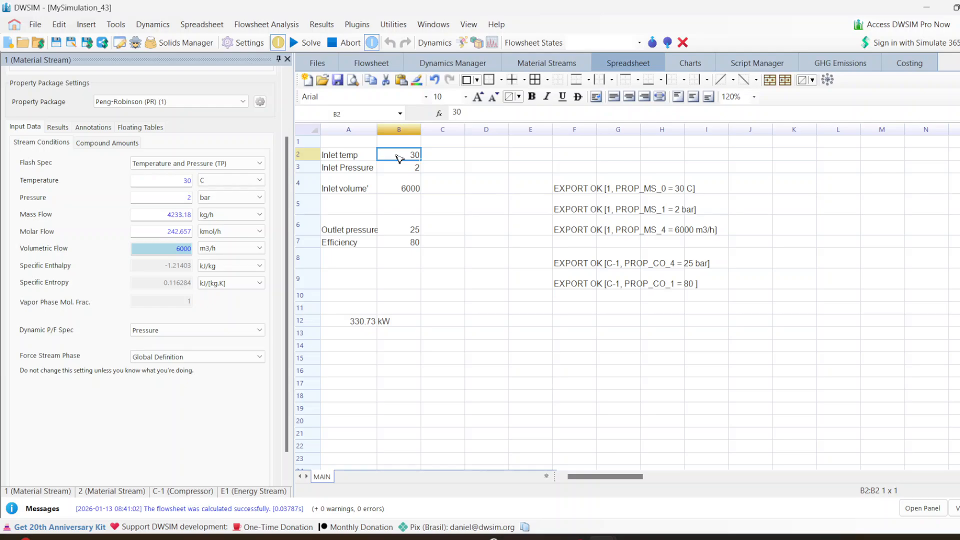
- Set the inlet temperature to 35, inlet pressure to 3 and outlet pressure to 40 in the spreadsheet, and solve the flowsheet
text(35)
key(Return)
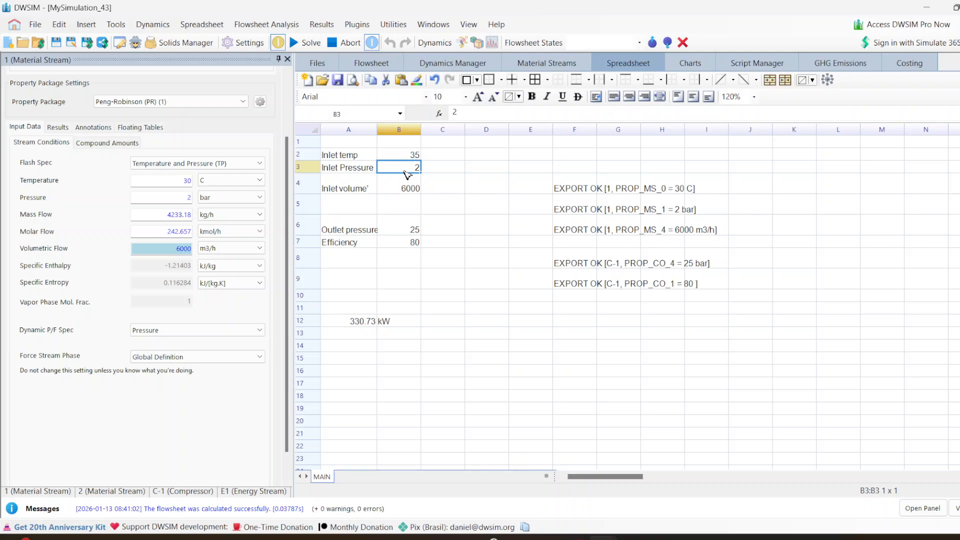
text(3)
key(Return)
click(408, 230)
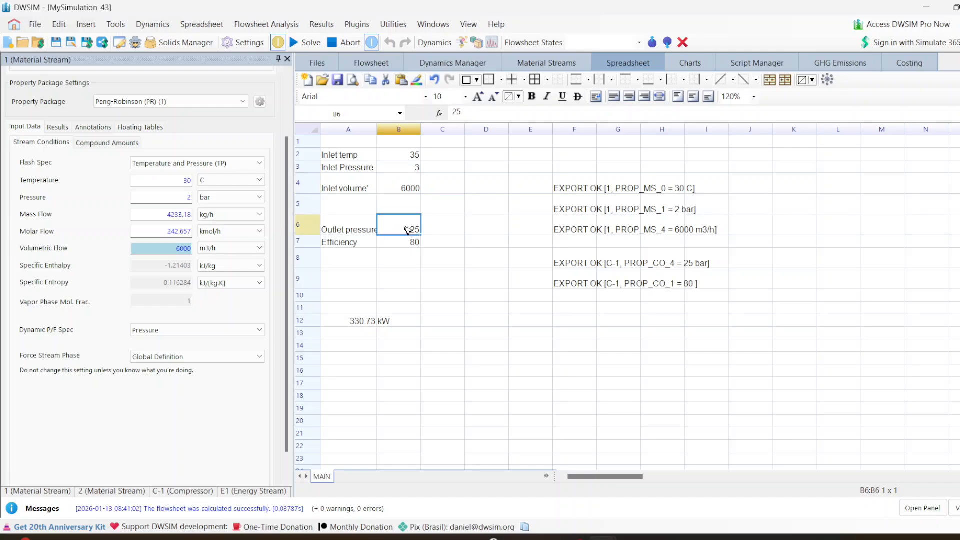
text(40)
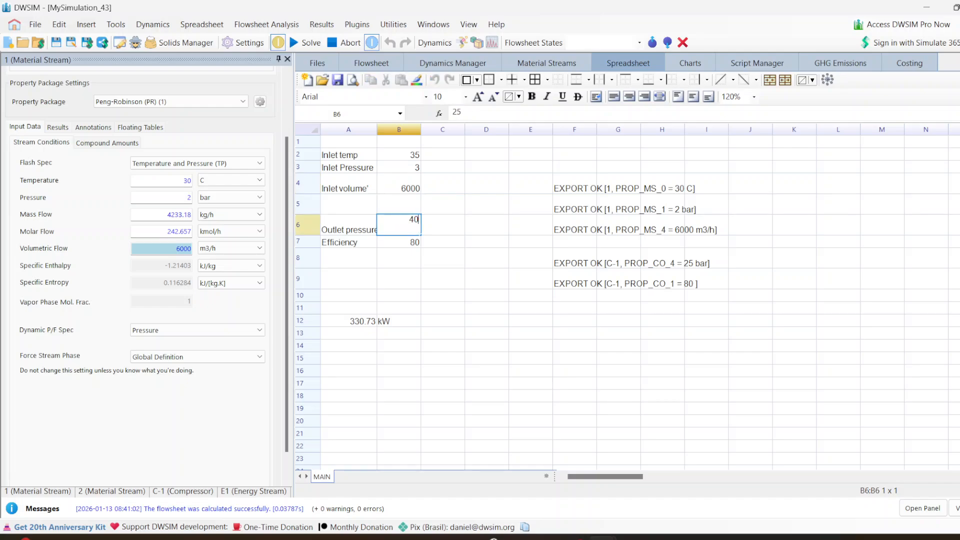
key(Return)
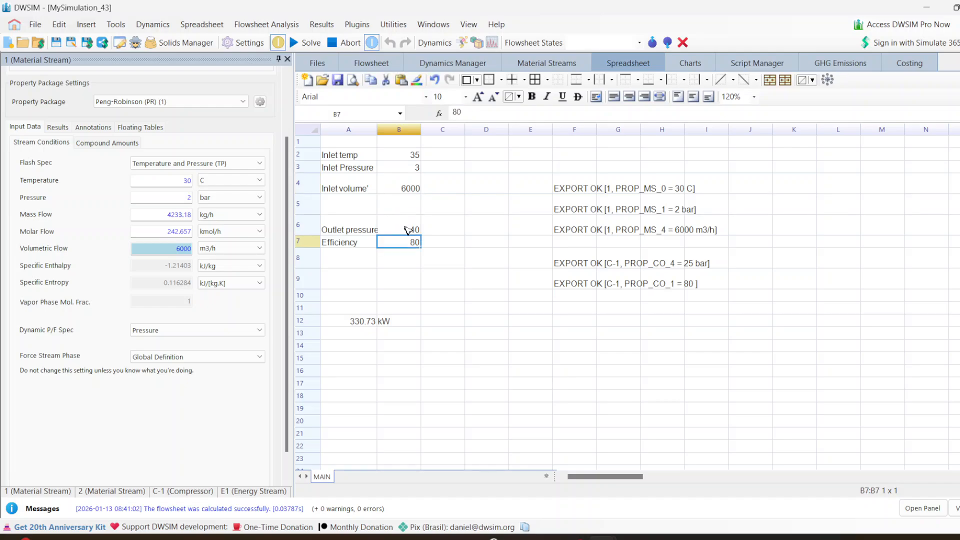
click(293, 44)
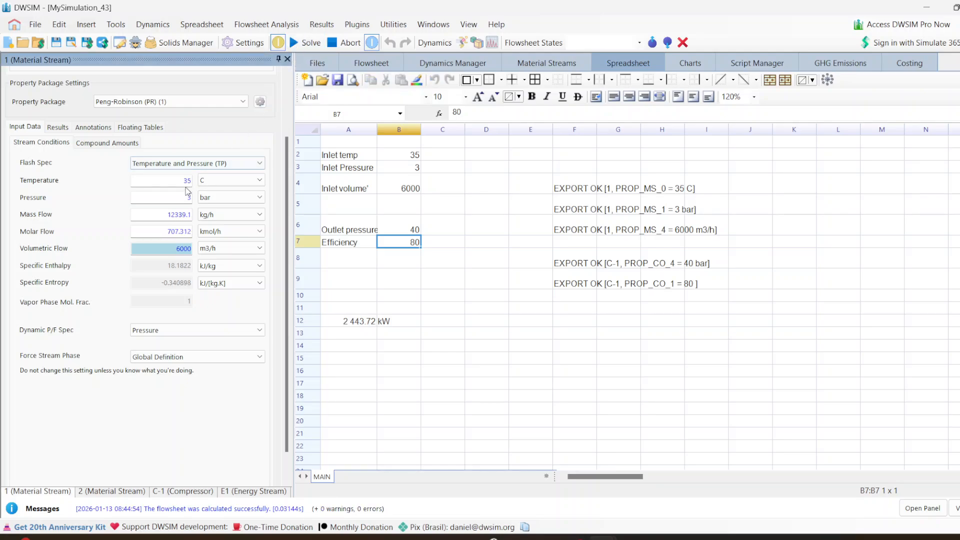
mouse_move(181, 199)
- Open compressor C-1 from the flowsheet and change its thermodynamic process to Adiabatic
click(383, 64)
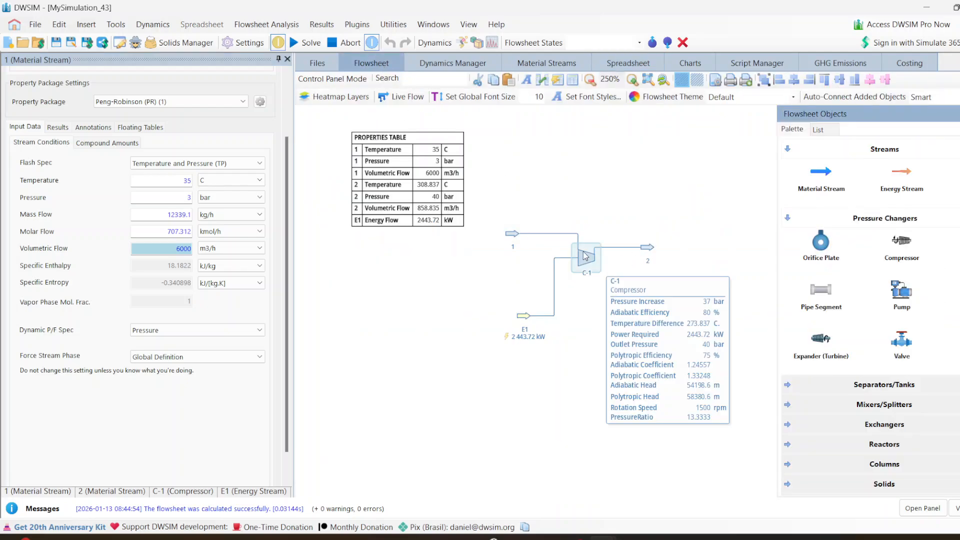
click(585, 256)
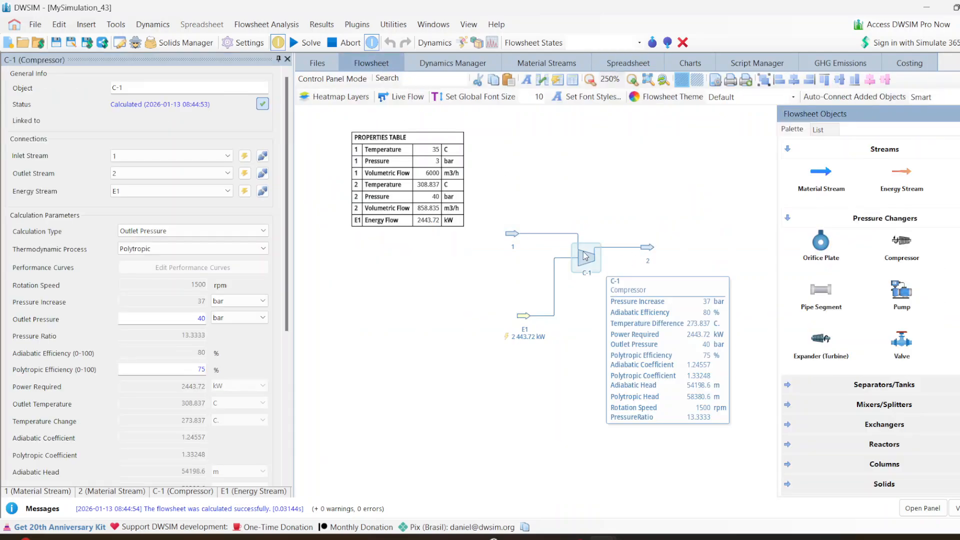
click(176, 250)
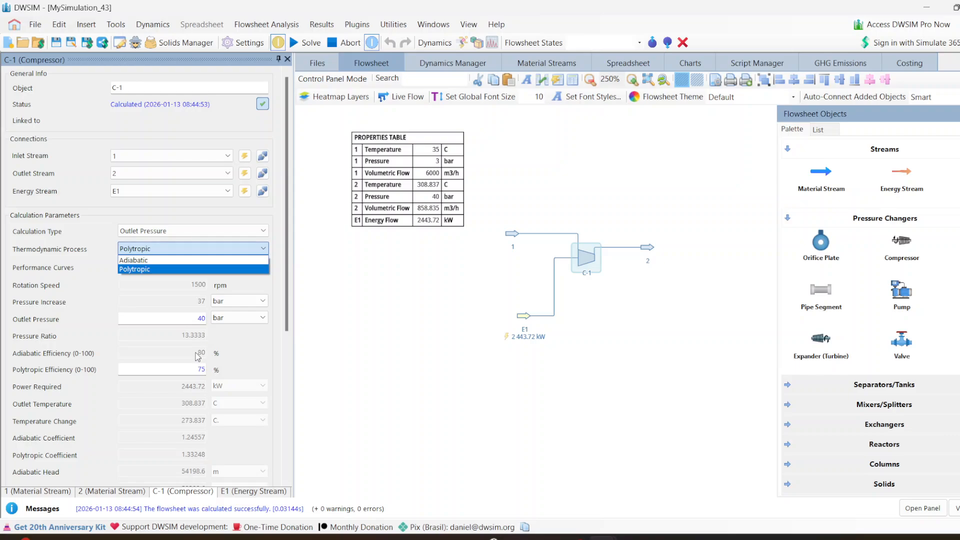
click(173, 260)
- Set the efficiency to 85 and the outlet pressure to 35 in the spreadsheet, and solve the flowsheet again
click(625, 70)
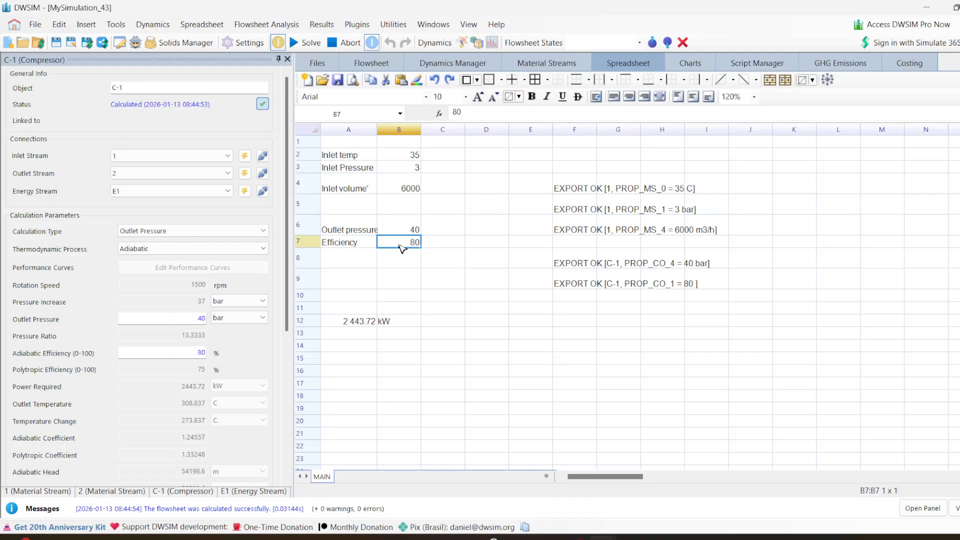
text(85)
key(Return)
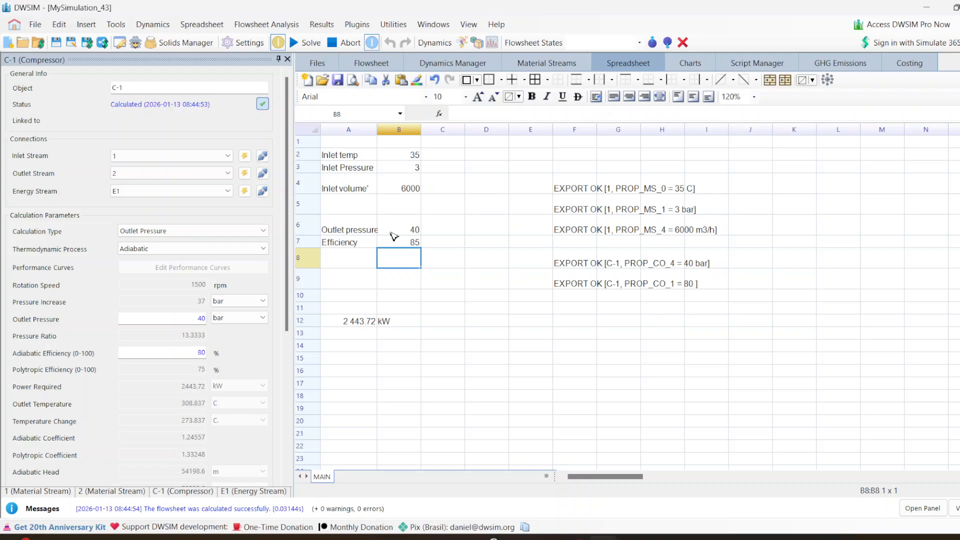
click(408, 233)
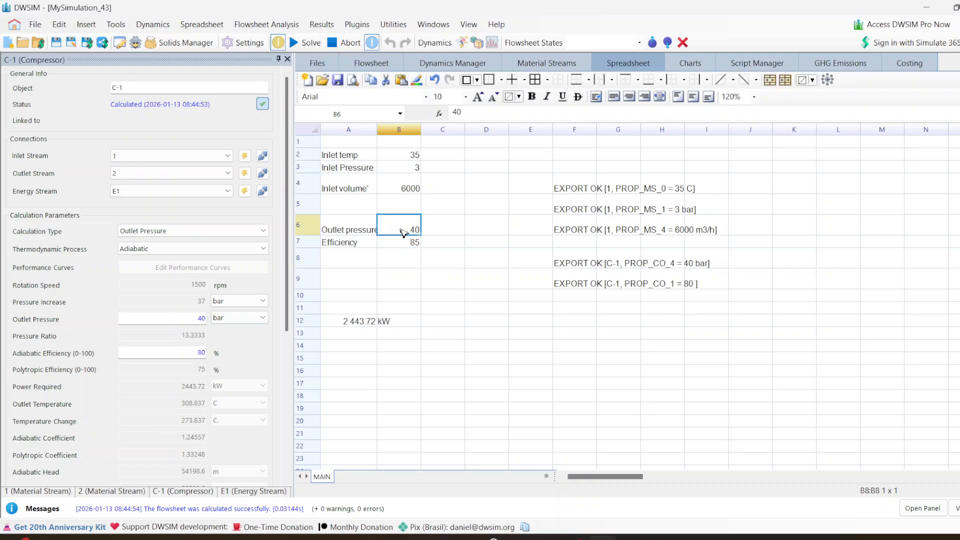
text(35)
key(Return)
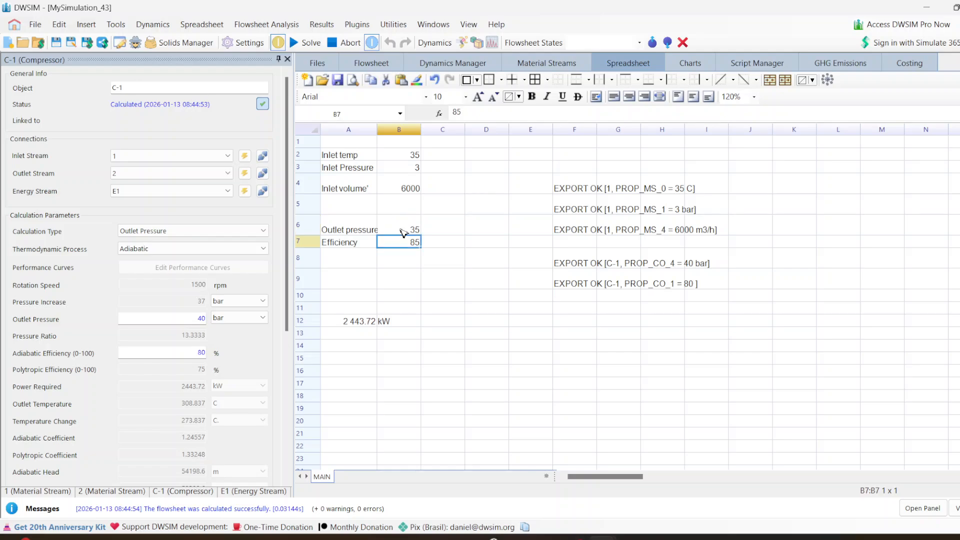
click(303, 46)
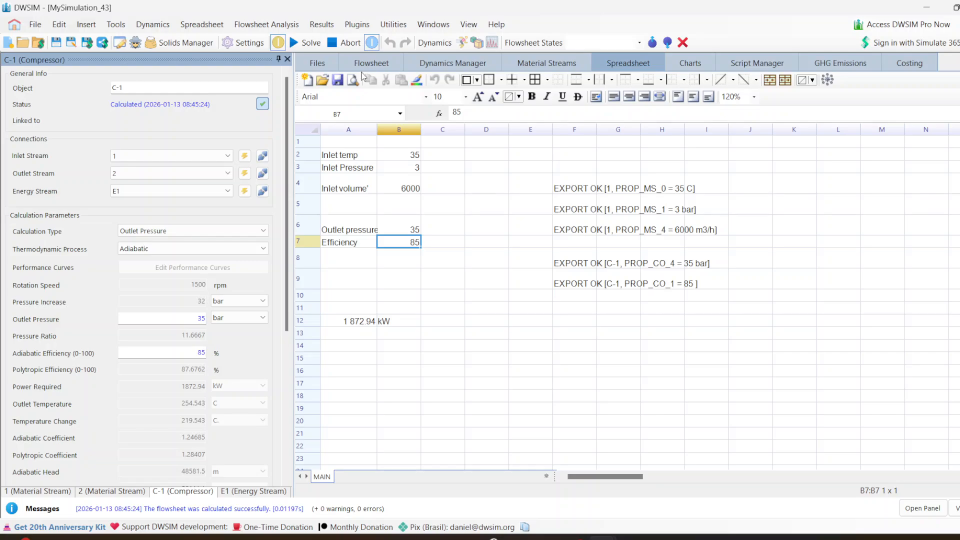
mouse_move(574, 538)
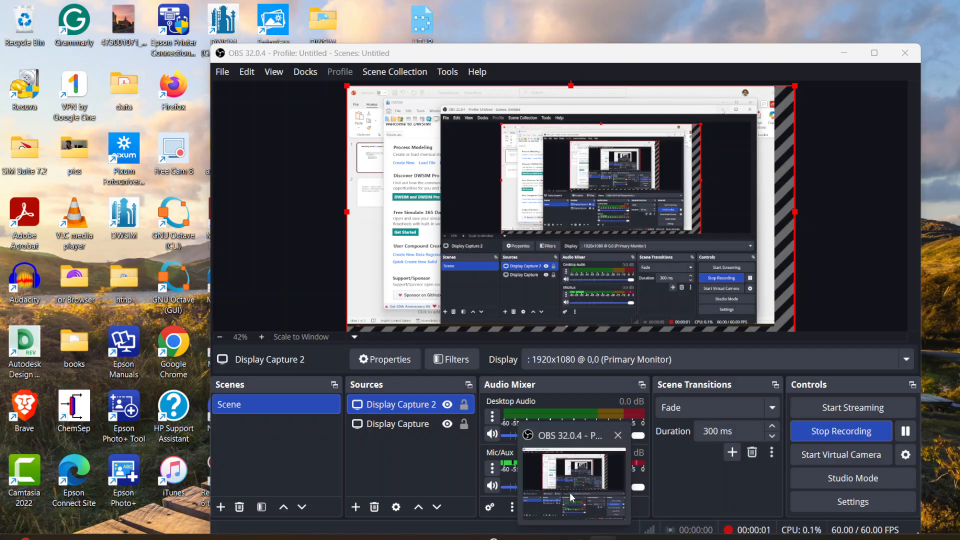
click(571, 493)
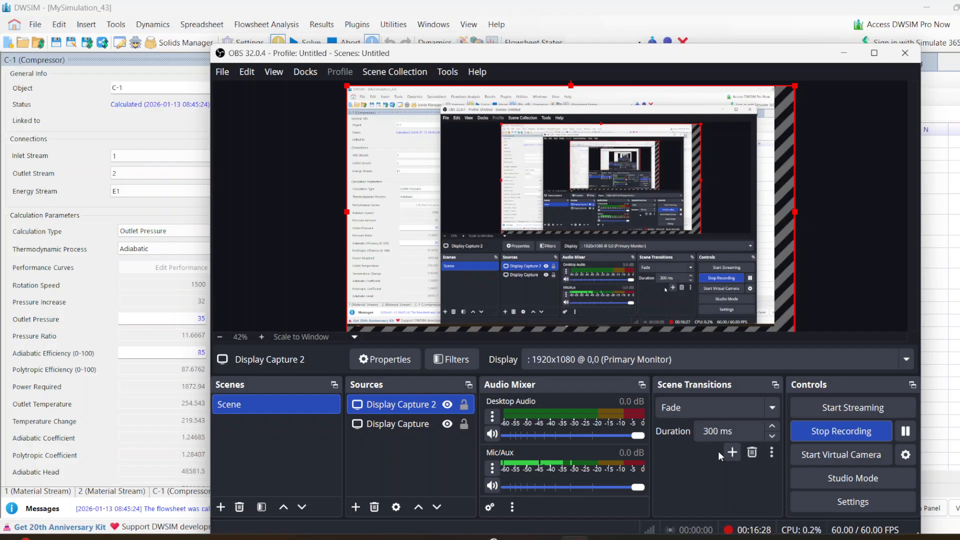